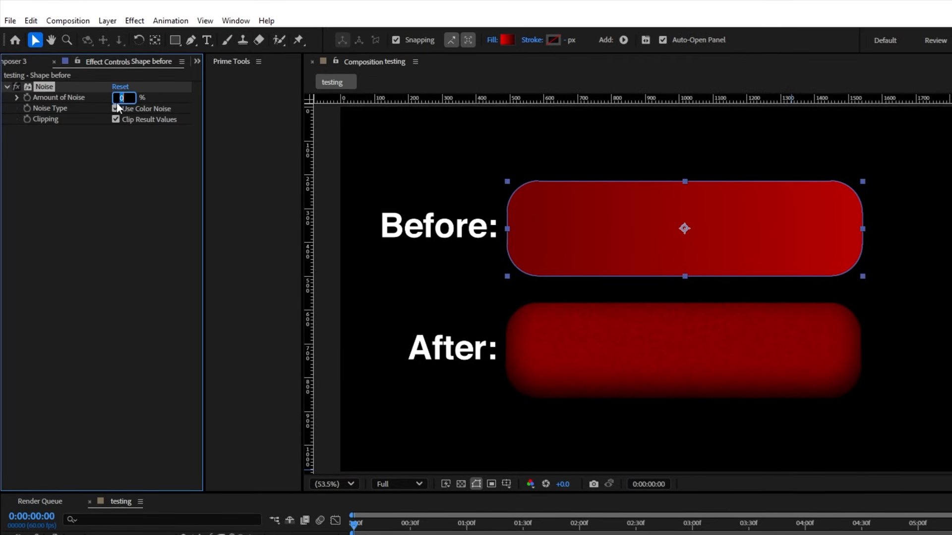
Step: Set the Noise effect on the Shape before layer to 25% without color noise and inspect the result up close
type("25")
key("Return")
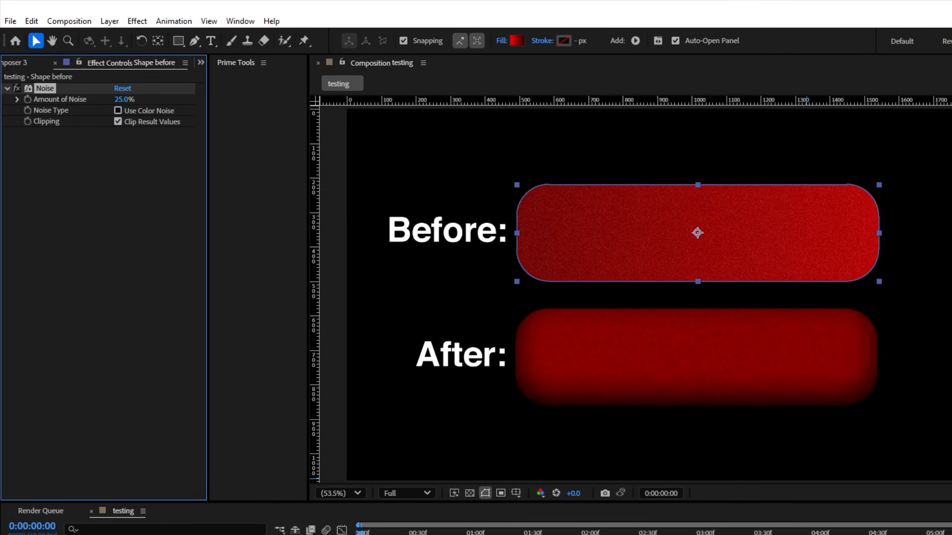
left_click(619, 525)
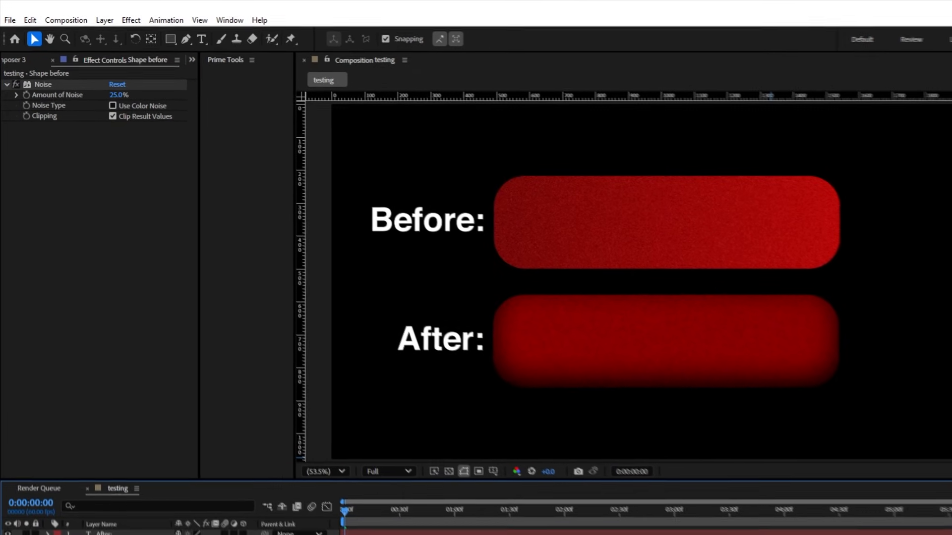
scroll(744, 282, "up", 2)
scroll(704, 297, "down", 1)
left_click_drag(675, 315, 638, 346)
left_click(638, 347)
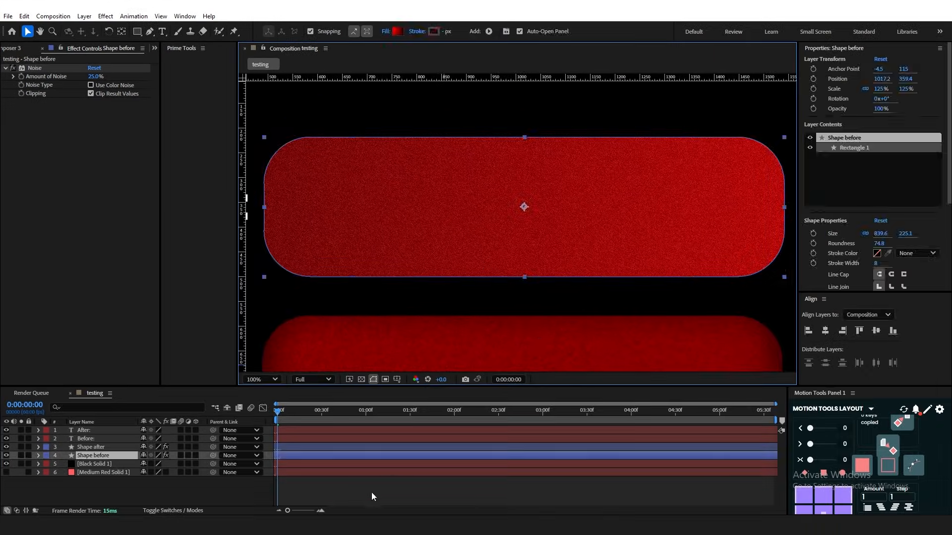
left_click(372, 494)
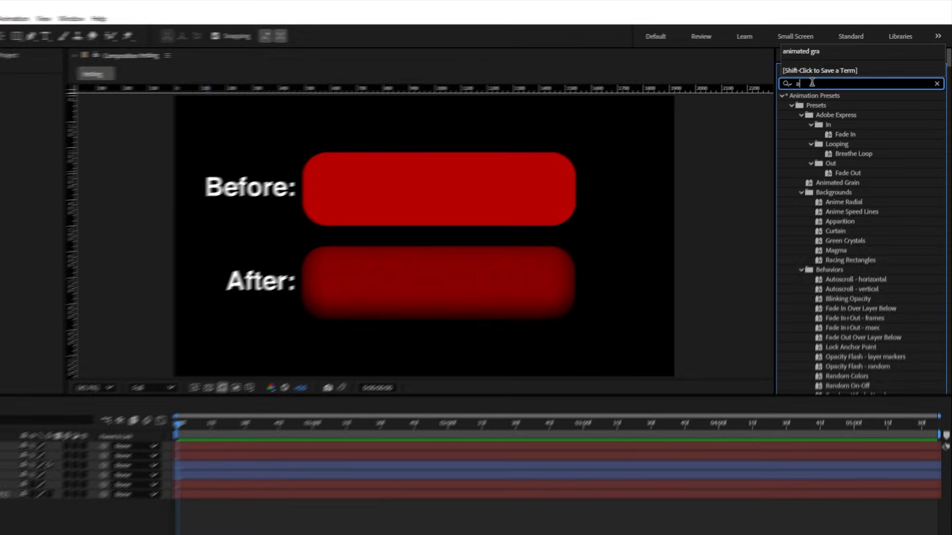
Step: Search the effects and presets for "animated gra" and select the Animated Grain Texture user preset
left_click(798, 91)
type("animated gra")
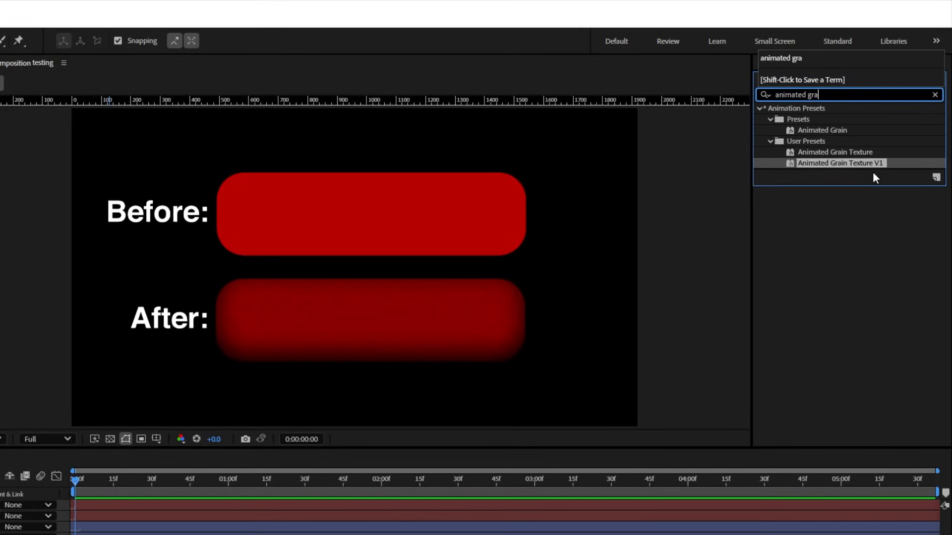
left_click(842, 149)
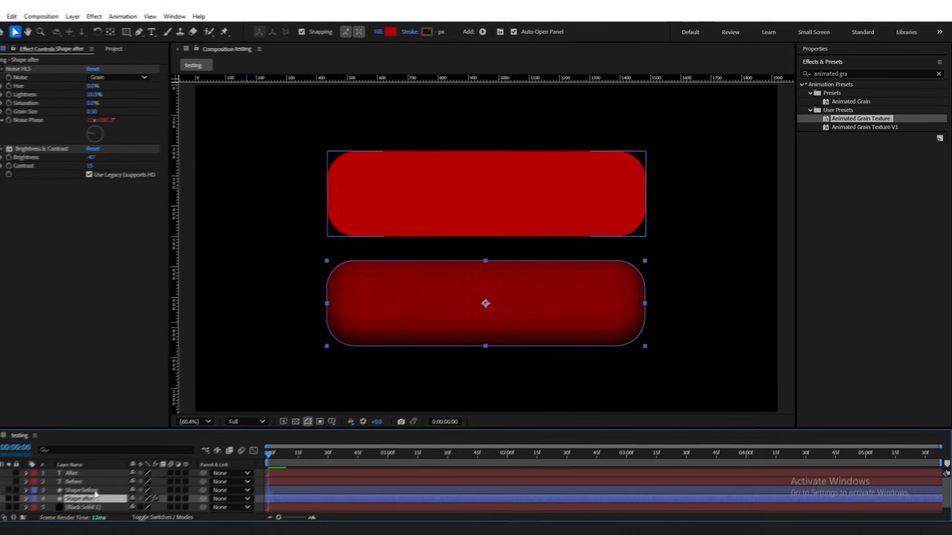
Step: Apply the Noise HLS effect to the Shape before layer
left_click(94, 467)
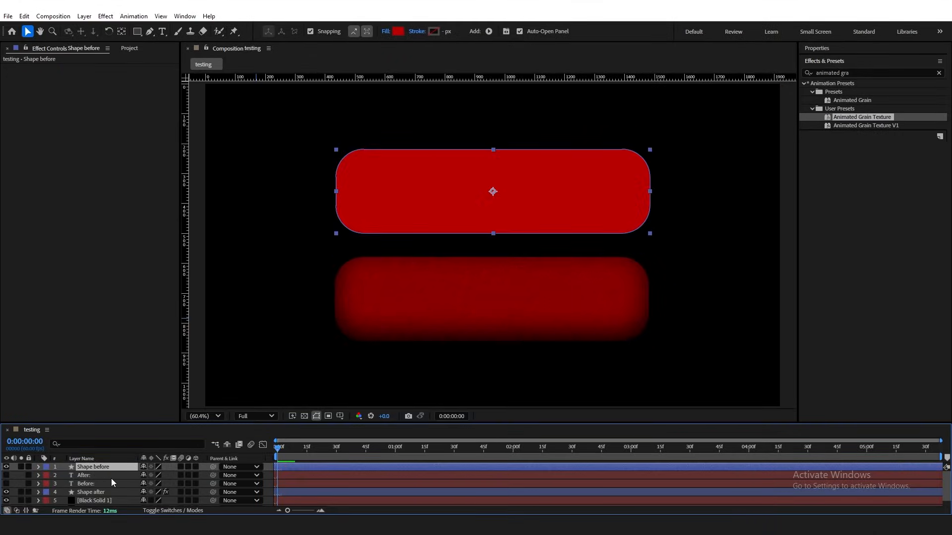
key("ctrl+space")
type("noise")
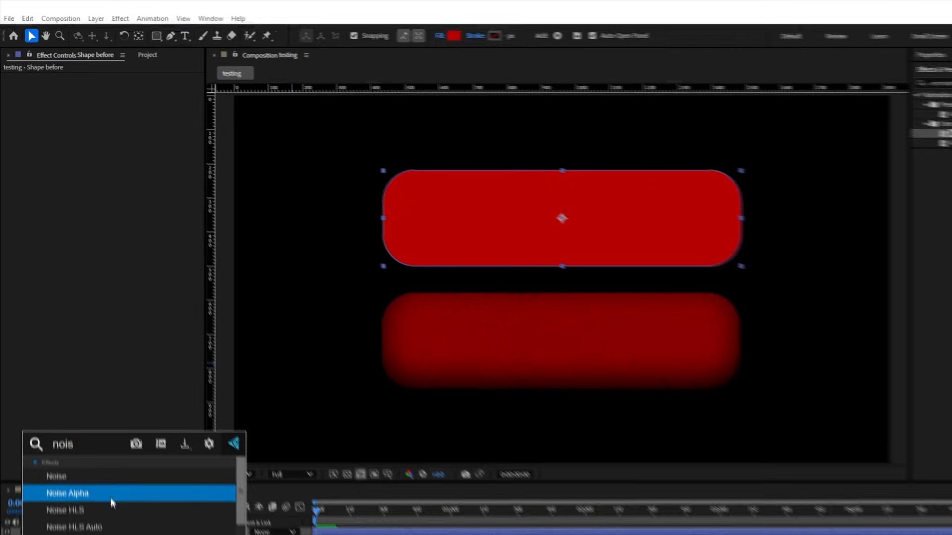
left_click(97, 448)
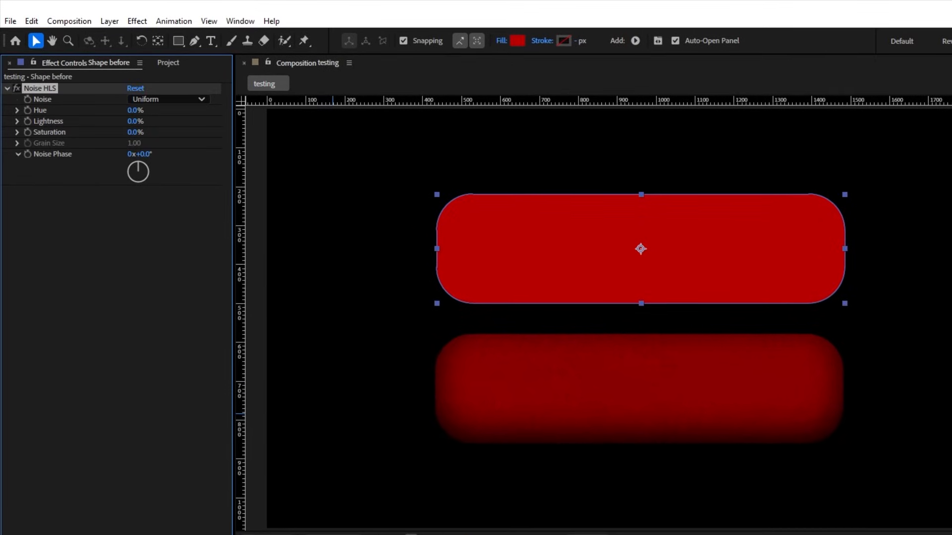
Step: Configure Noise HLS with the Grain noise type, 10% lightness and a grain size of 0.5
left_click(163, 100)
left_click(169, 142)
key("Return")
type("0.")
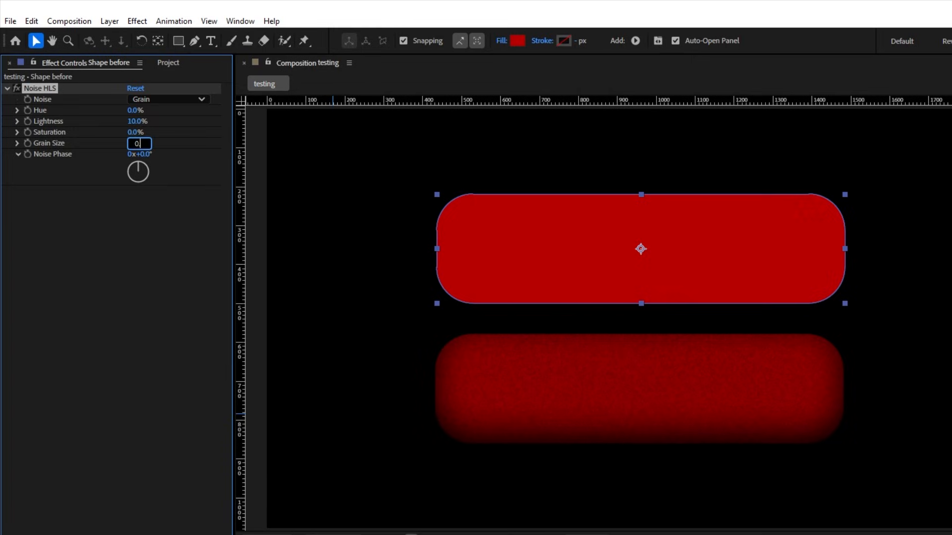
type("5")
key("Return")
left_click(158, 232)
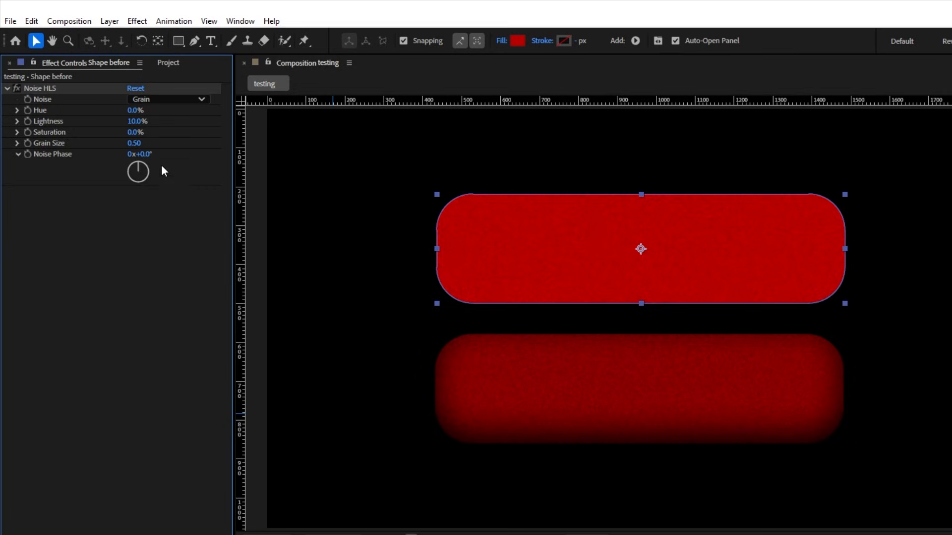
left_click(134, 144)
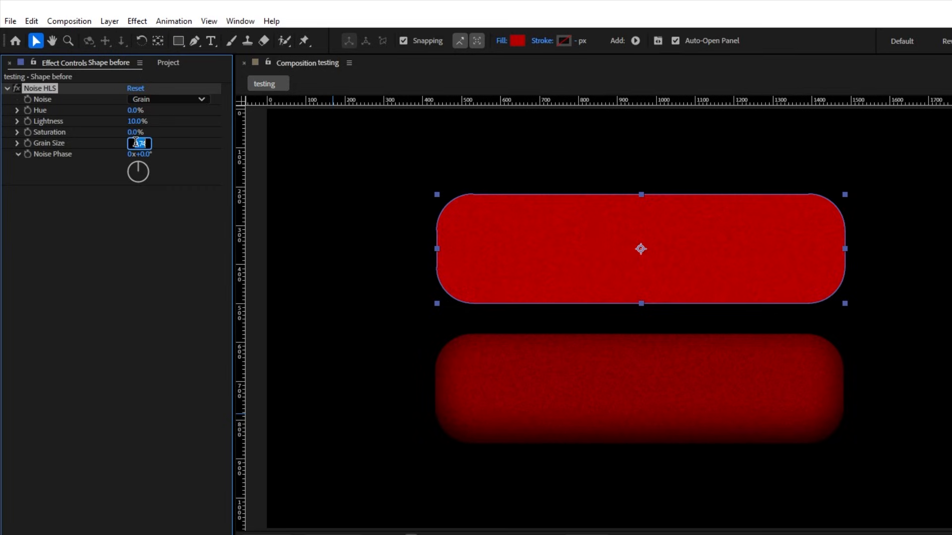
type("0.5")
key("Return")
Step: Add an expression to Noise Phase with posterizeTime(7) on the first line and random(10000) on the second
left_click(27, 154, "alt")
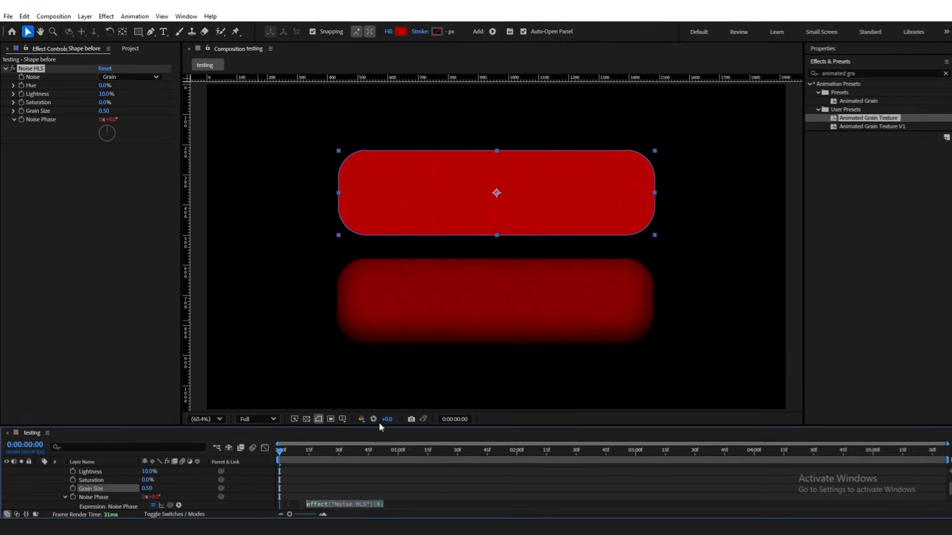
left_click_drag(378, 426, 378, 331)
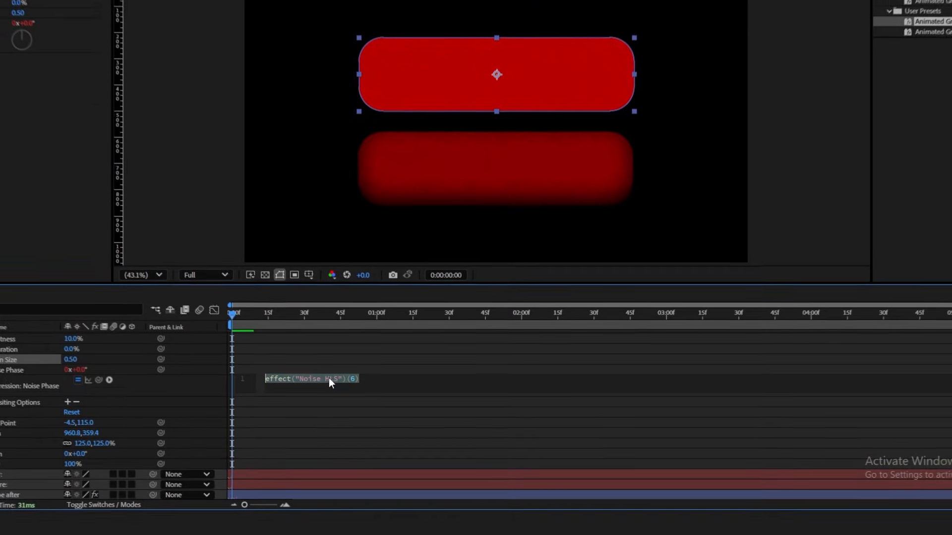
type("posterizeTime()")
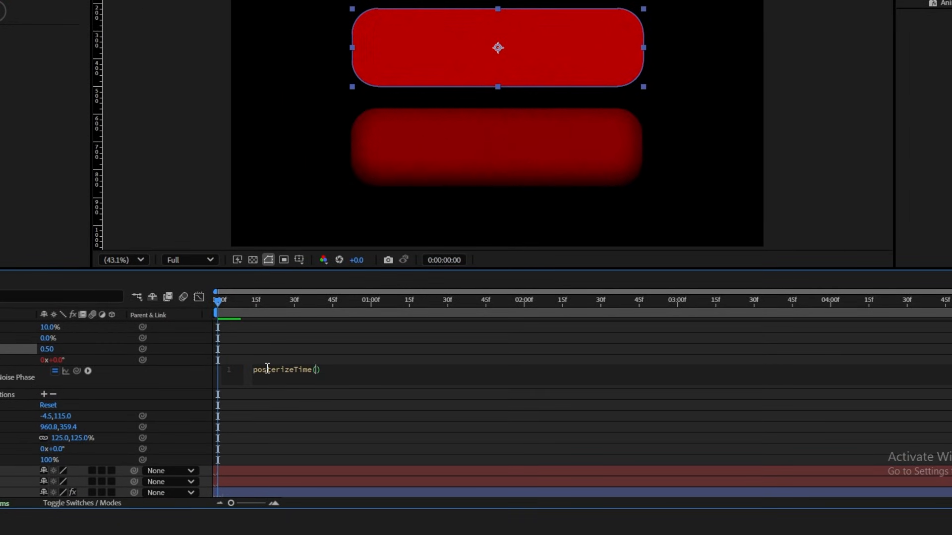
type("7")
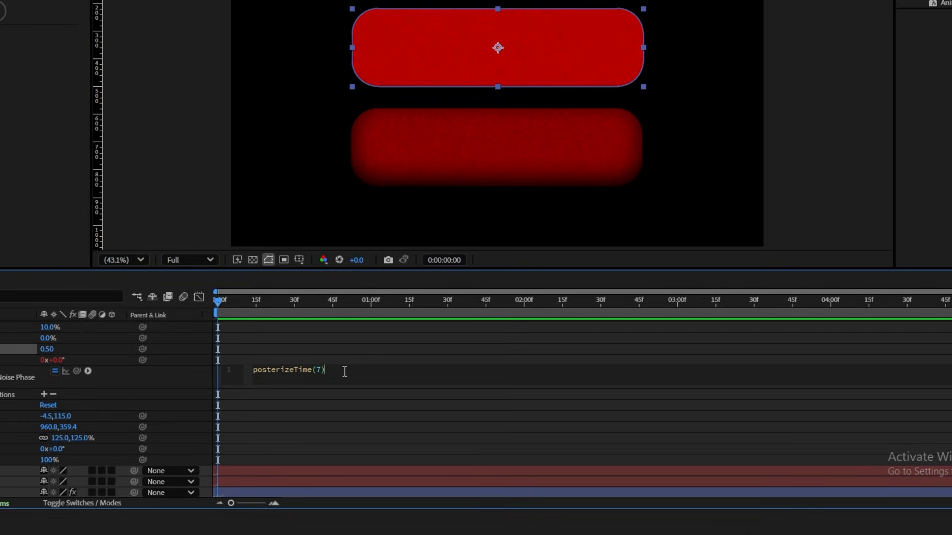
key("Return")
type("Random(10000")
left_click(366, 352)
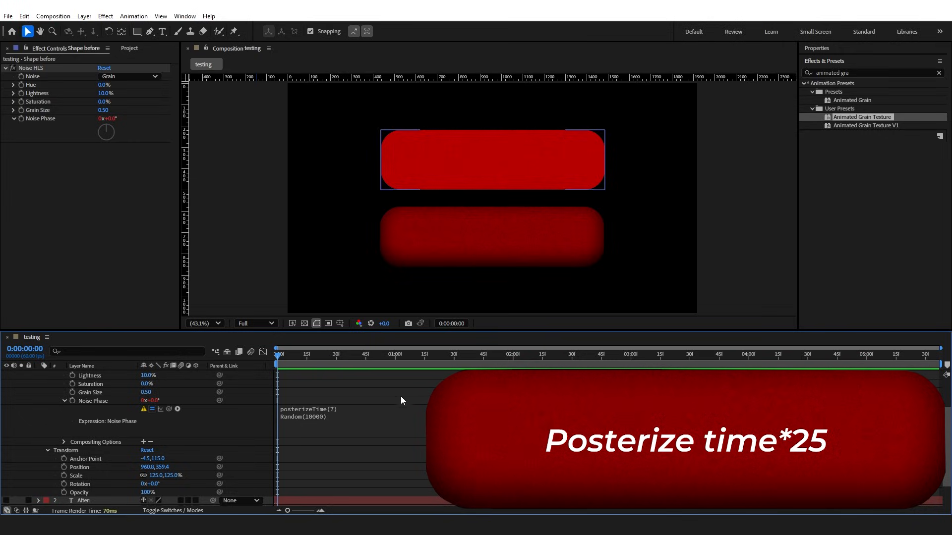
left_click(325, 410)
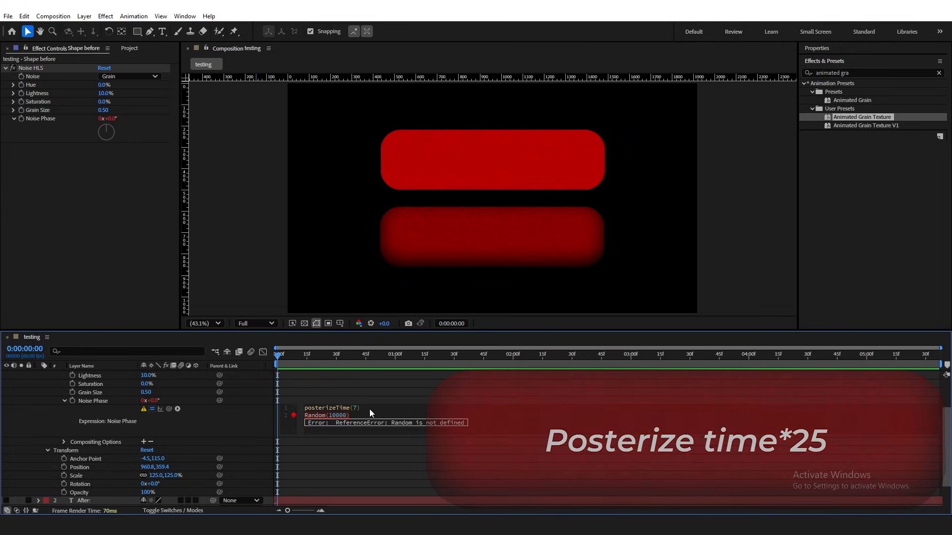
left_click(373, 398)
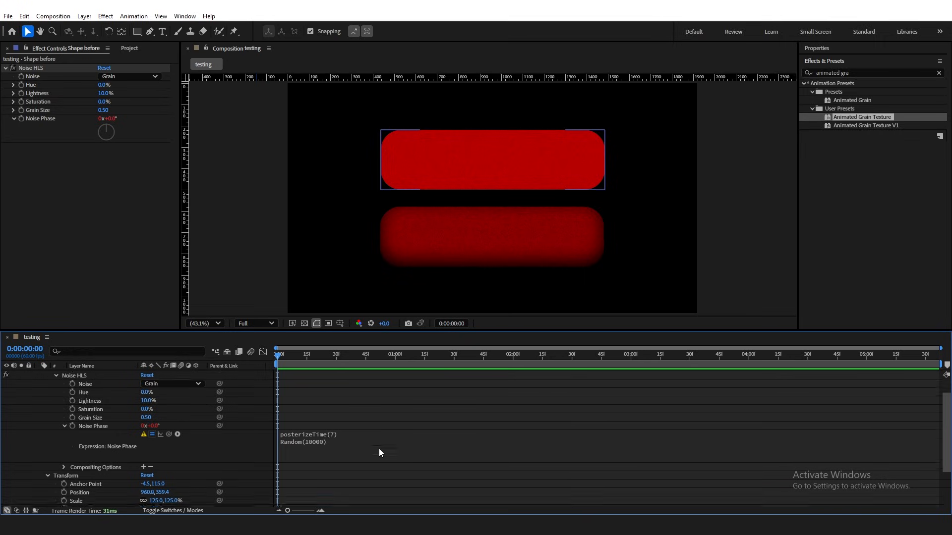
Step: Apply the Brightness & Contrast effect to the Shape before layer
key("ctrl+space")
type("brig")
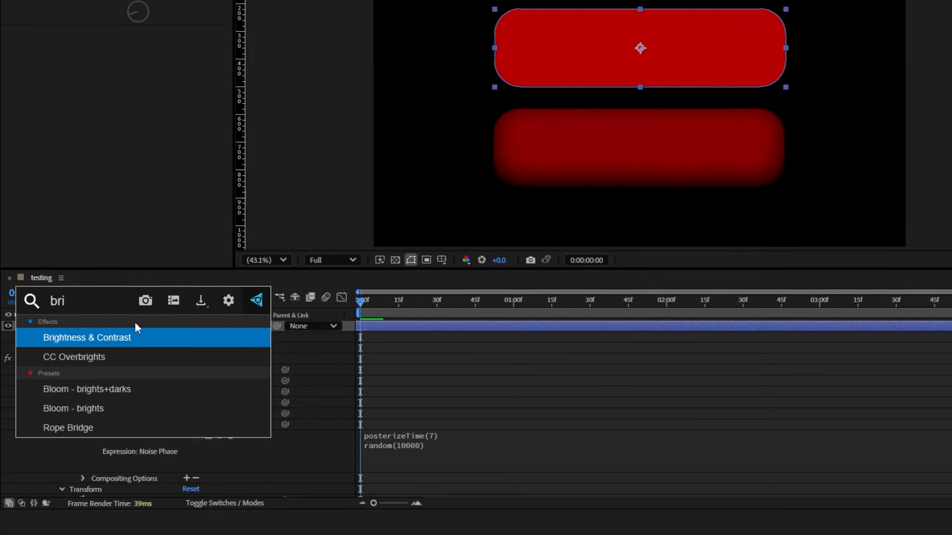
key("Return")
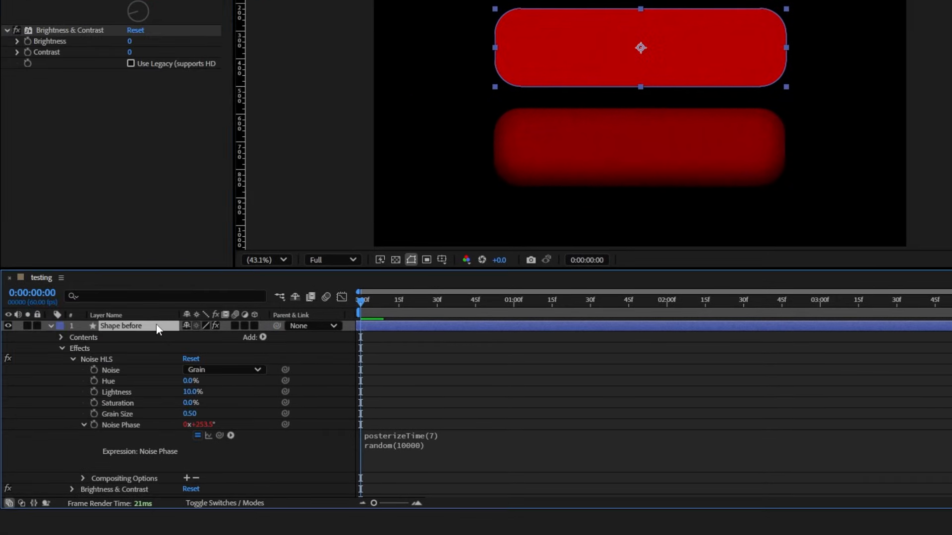
Step: Add an Inner Shadow layer style to the Shape before layer
right_click(156, 324)
mouse_move(165, 133)
mouse_move(268, 113)
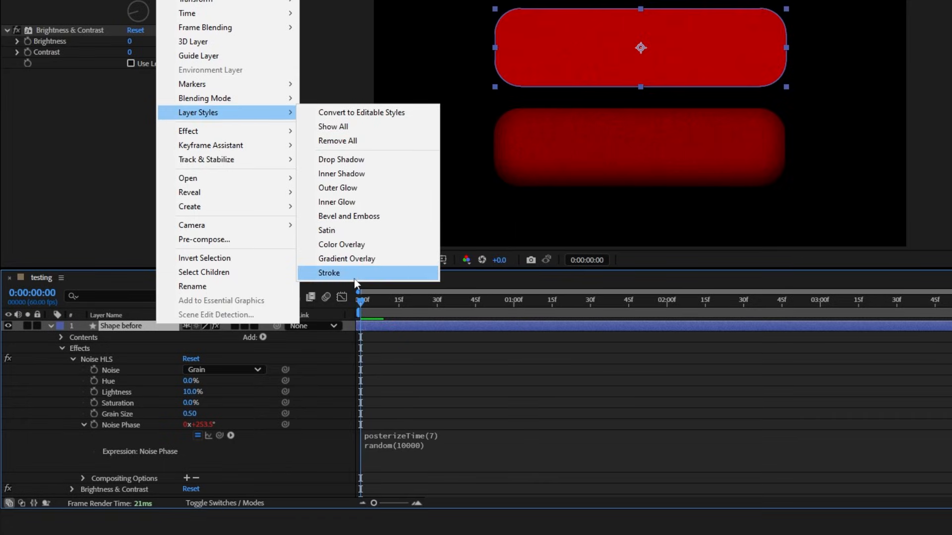
left_click(342, 174)
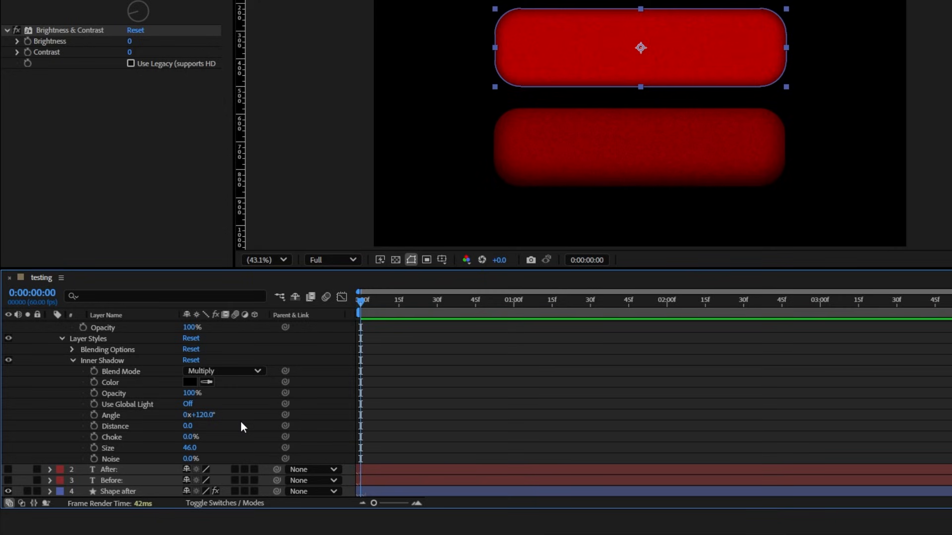
Step: Adjust the Inner Shadow size on the Shape before layer to 170
scroll(549, 99, "up", 3)
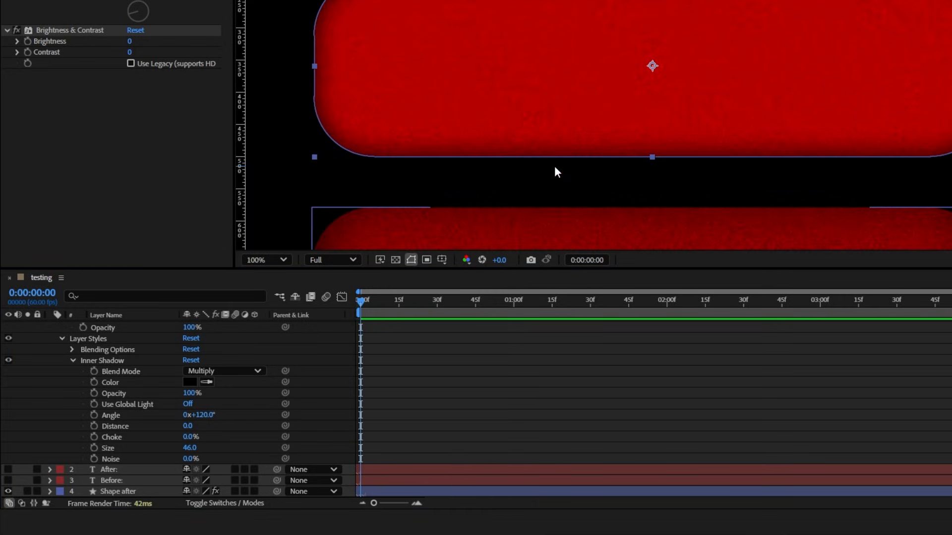
left_click_drag(191, 447, 368, 393)
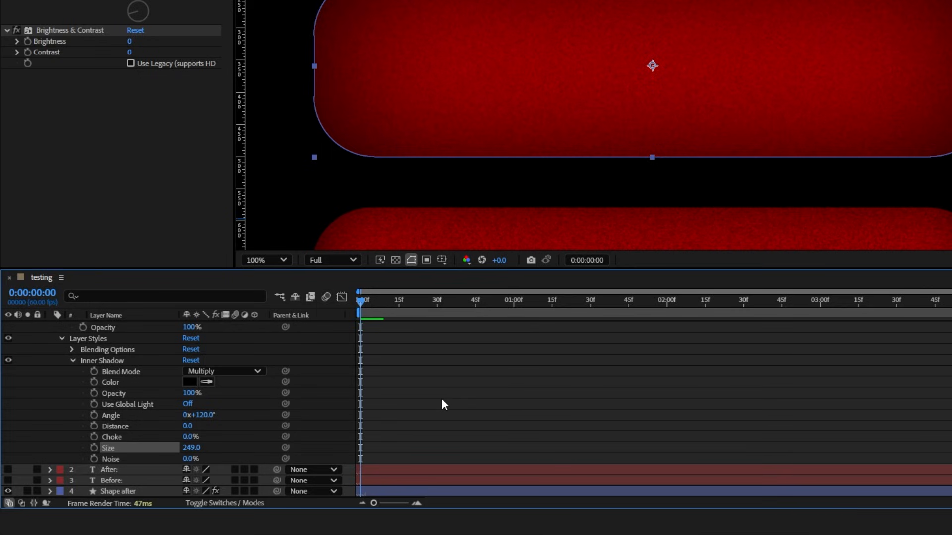
left_click(188, 447)
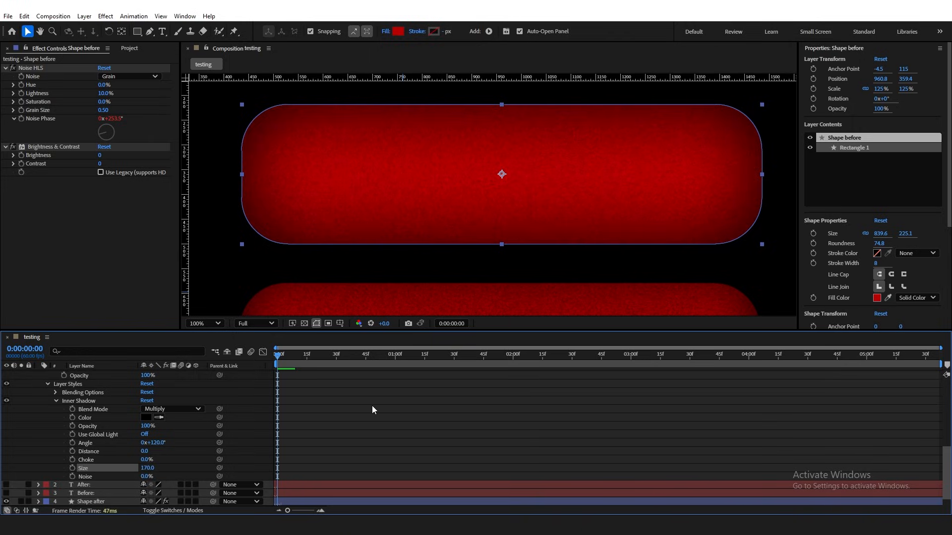
Step: Try a contrast of 10 in Brightness & Contrast, then raise it to 15
left_click(99, 164)
type("10")
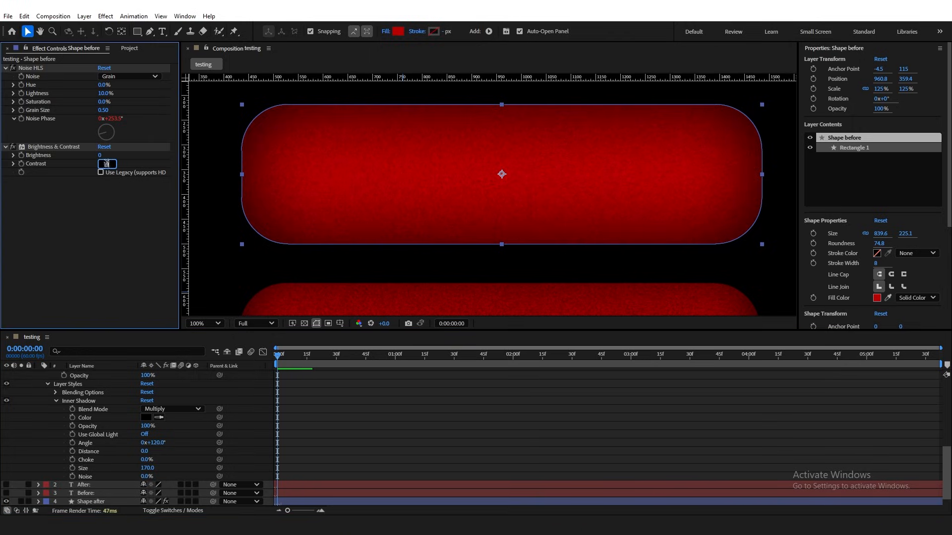
key("Return")
left_click(101, 164)
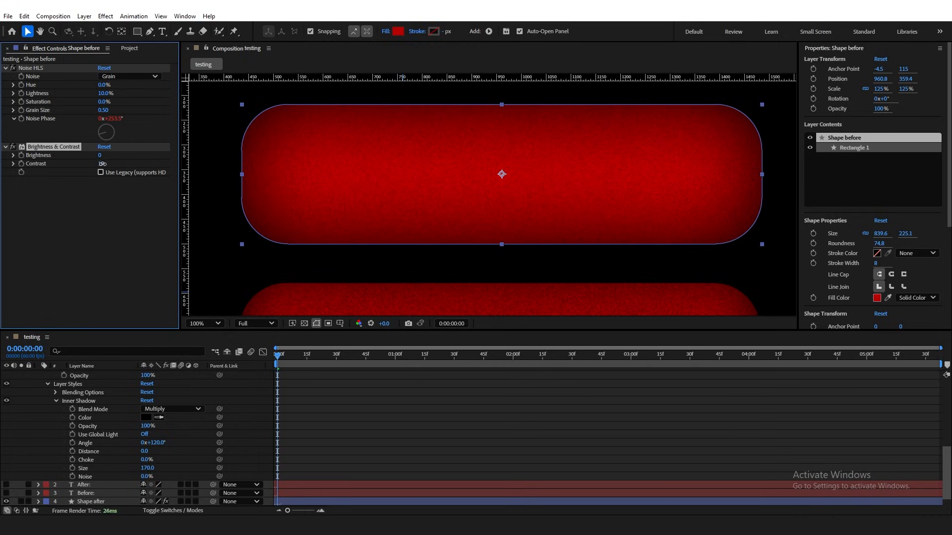
type("15")
key("Return")
Step: Lower the brightness in Brightness & Contrast to -47
mouse_move(101, 157)
left_mouse_down()
mouse_move(74, 158)
mouse_move(84, 157)
left_mouse_up()
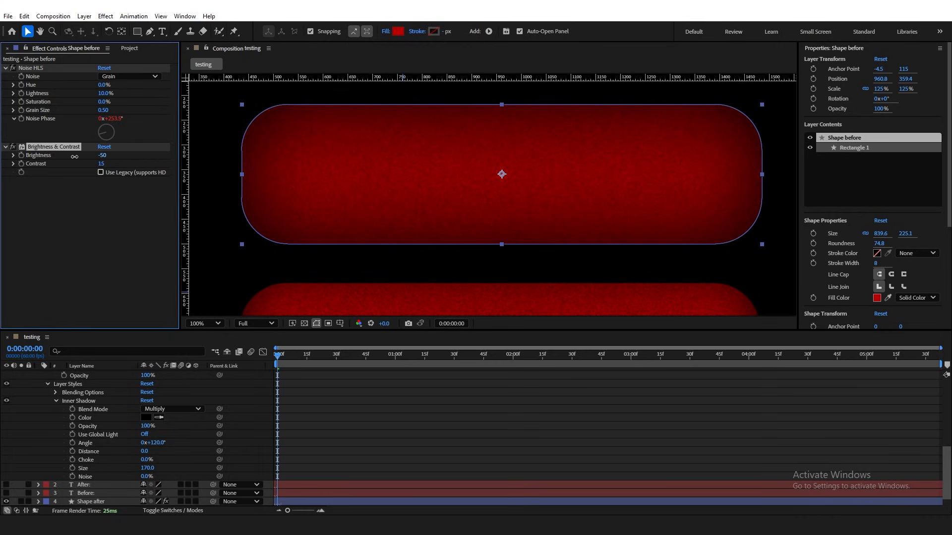
left_click(103, 155)
key("BackSpace")
type("-47")
key("Return")
Step: Enable Use Legacy in Brightness & Contrast and set the brightness to -33 and the contrast to 25
left_click(101, 172)
type("-33")
left_click(359, 269)
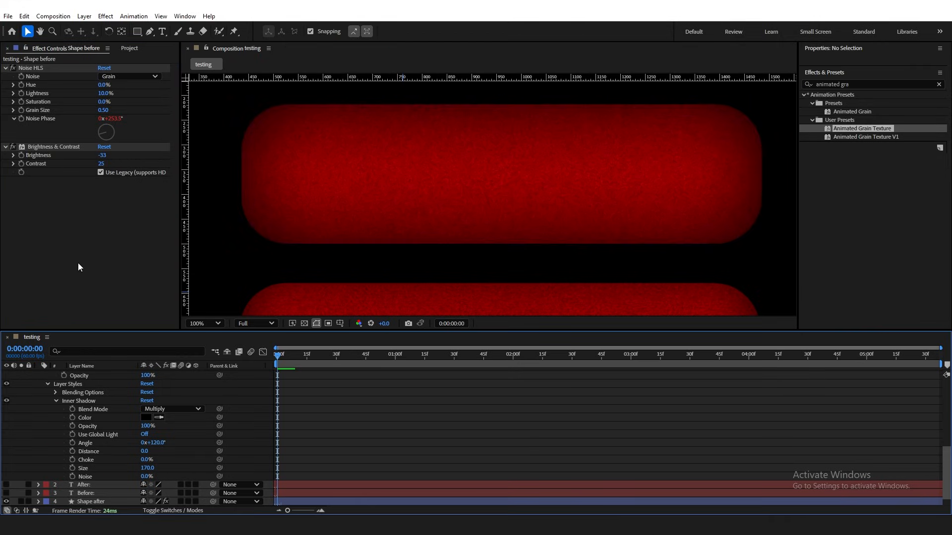
Step: Set the Inner Shadow size to 164 and its angle to 270°
left_click(145, 467)
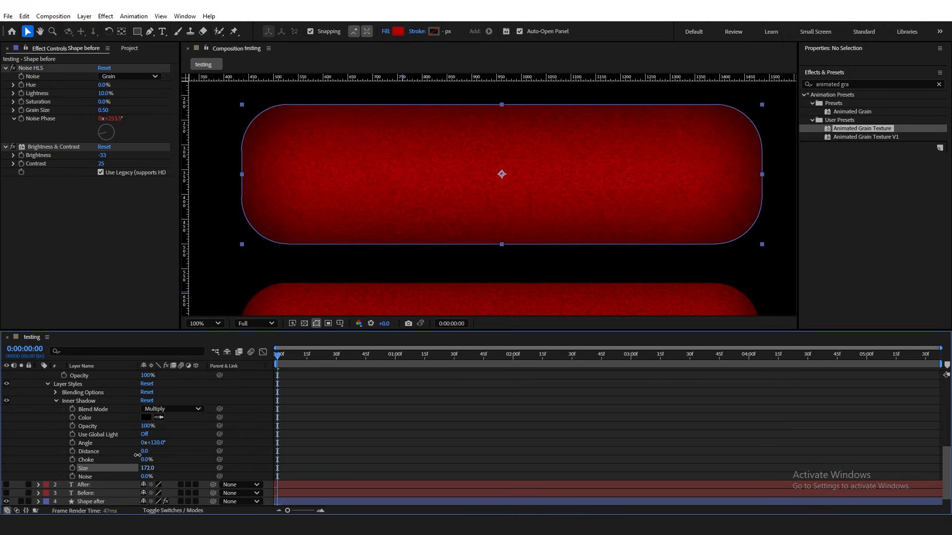
left_click(266, 438)
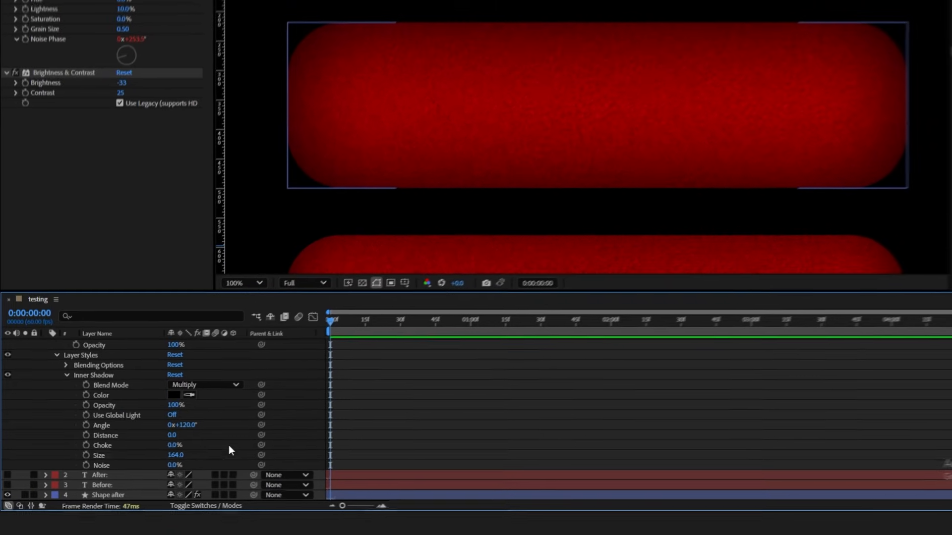
left_click(156, 442)
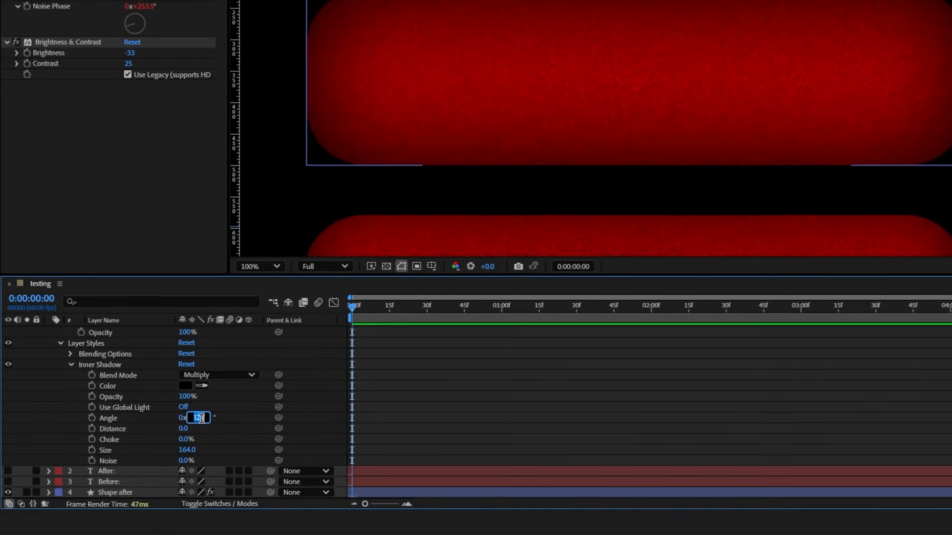
type("270")
key("Return")
Step: Set the Inner Shadow distance to 45 and its opacity to 92%
left_click_drag(187, 431, 169, 417)
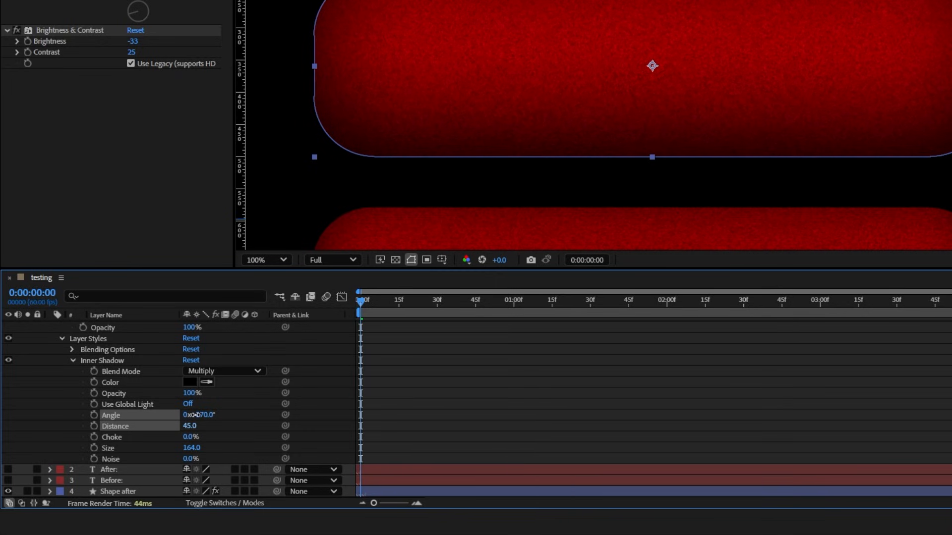
left_click_drag(190, 437, 141, 425)
left_click(218, 447)
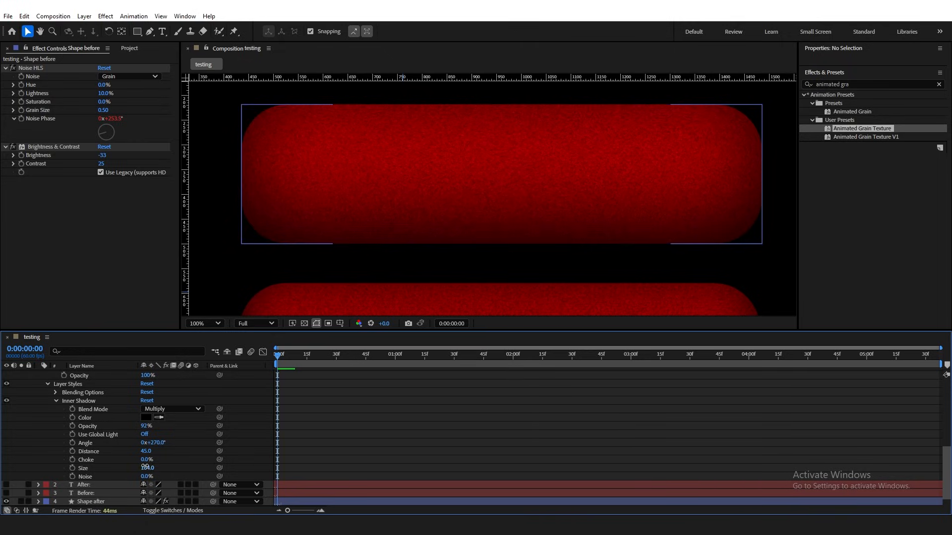
Step: Fine-tune the Inner Shadow size on the upper red rounded rectangle
left_click_drag(145, 468, 151, 463)
scroll(401, 170, "down", 1)
scroll(402, 169, "up", 1)
left_click(402, 169)
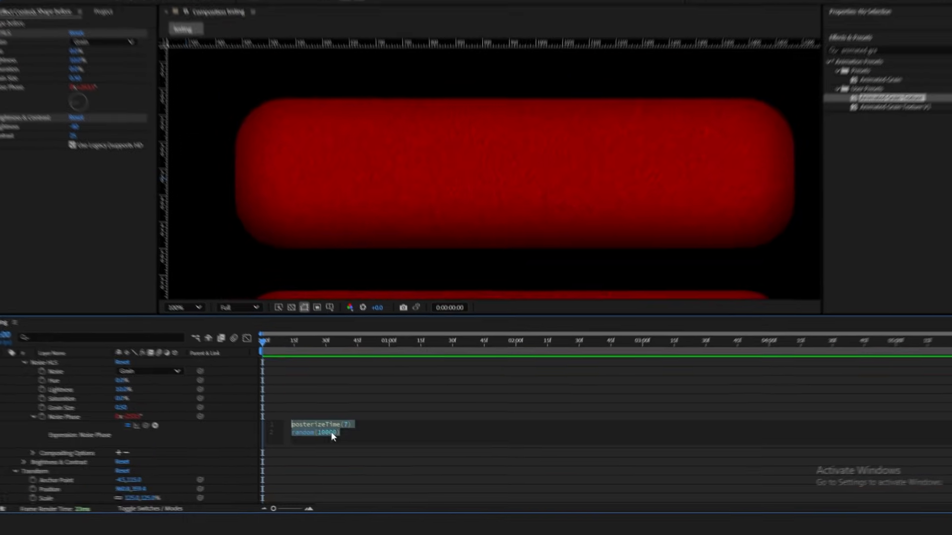
Step: Set posterizeTime to 25 in the Noise Phase expression and play a preview of the grain
left_click_drag(348, 425, 345, 425)
type("25")
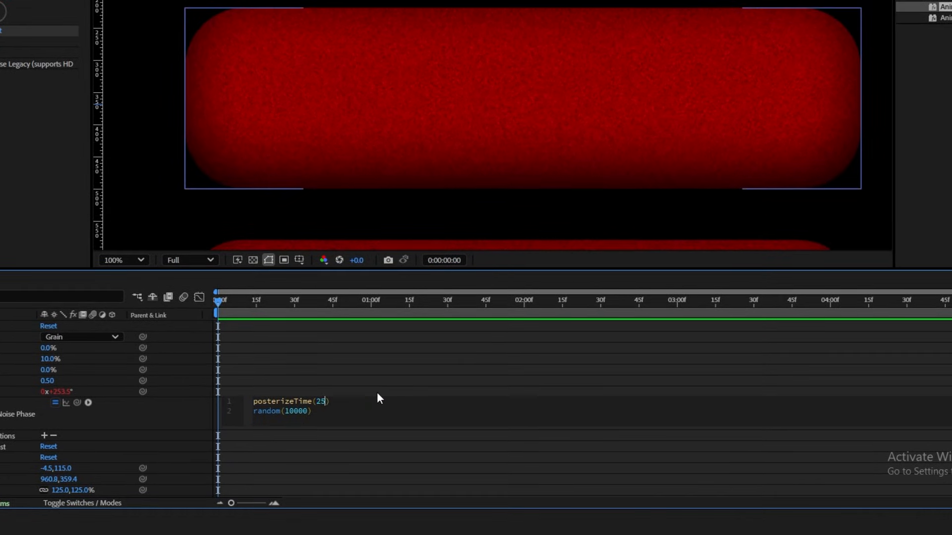
left_click(394, 417)
key("space")
key("space")
key("space")
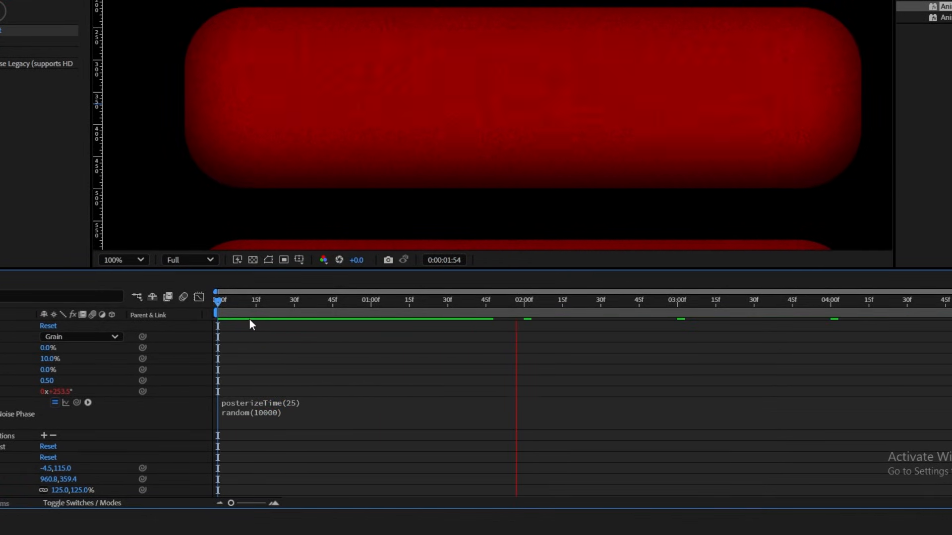
Step: Set the Noise Phase expression's posterizeTime to 2 and preview the slower grain animation
left_click(299, 409)
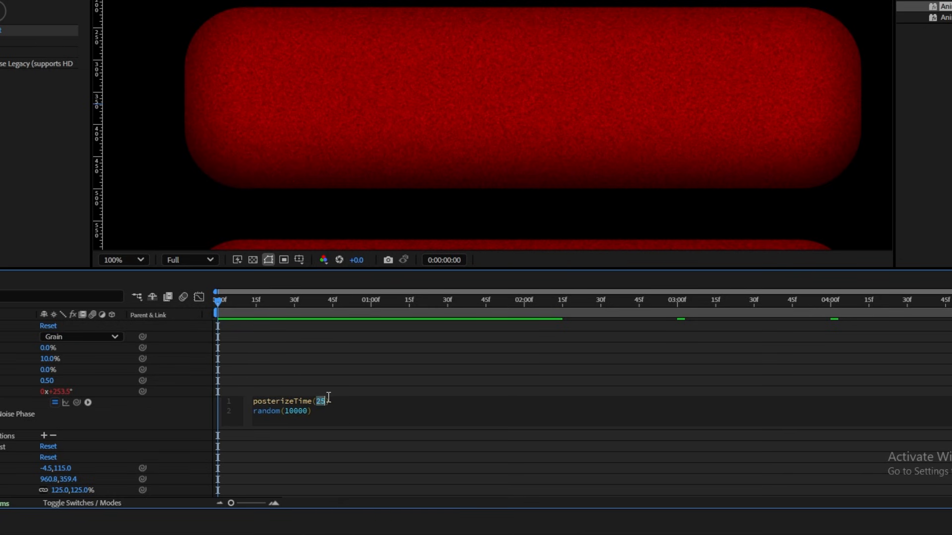
type("2")
left_click(242, 299)
key("space")
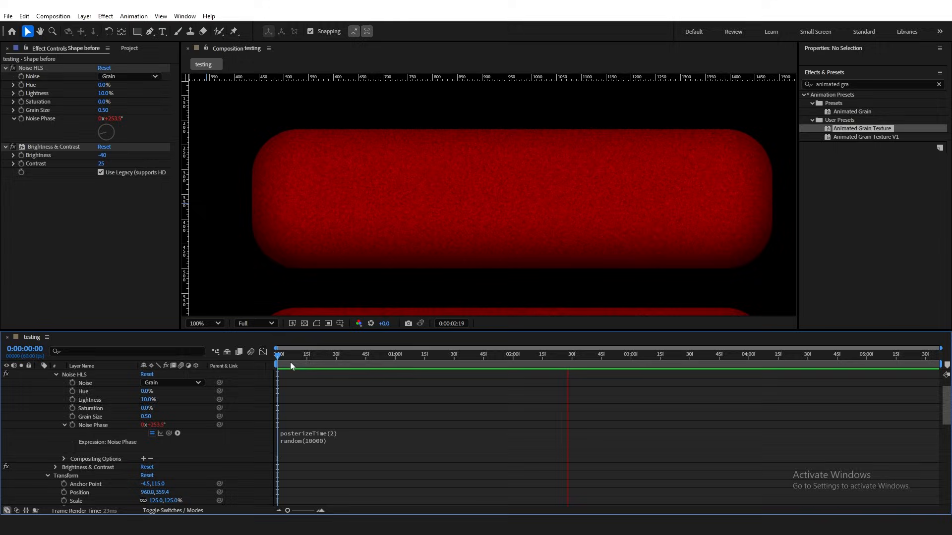
left_click(290, 362)
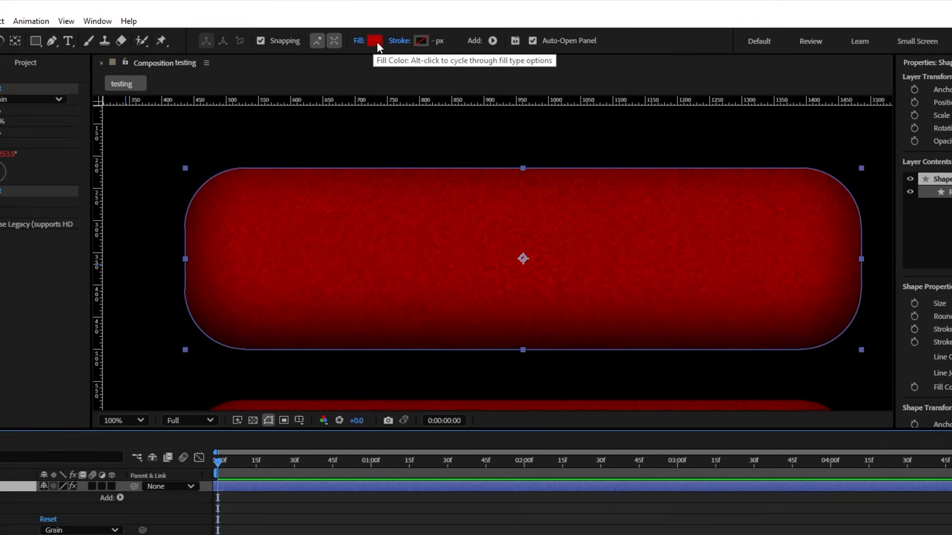
Step: Switch the fill of the Shape before layer from a solid colour to a linear gradient
left_click(377, 43, "alt")
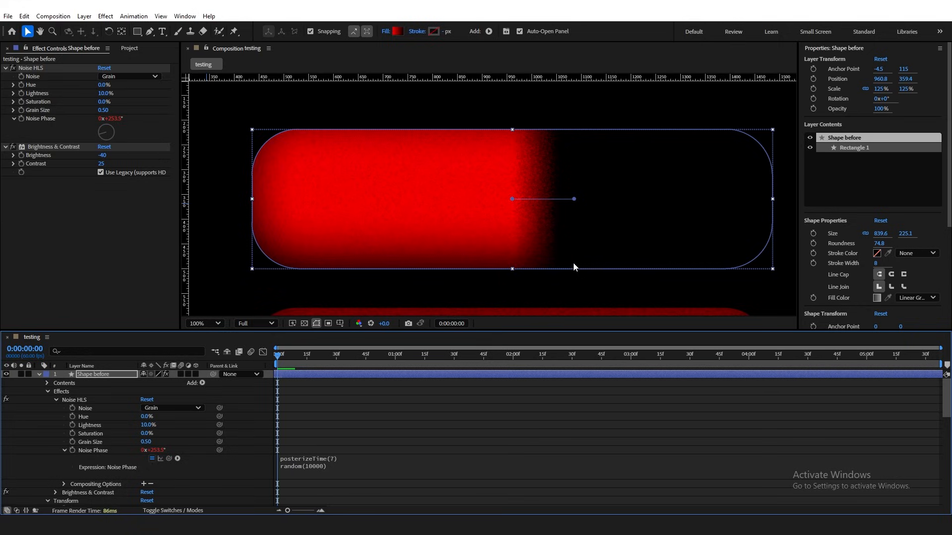
key("comma")
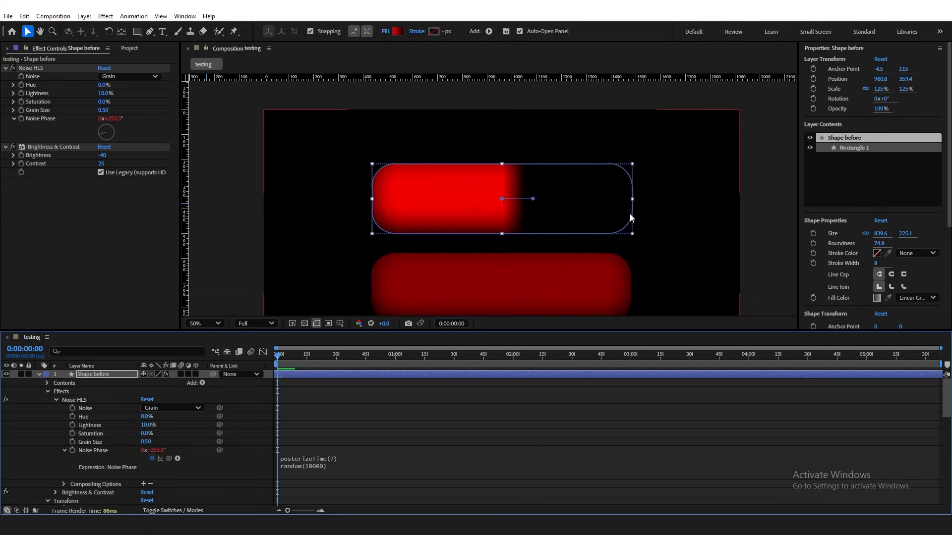
key("period")
key("comma")
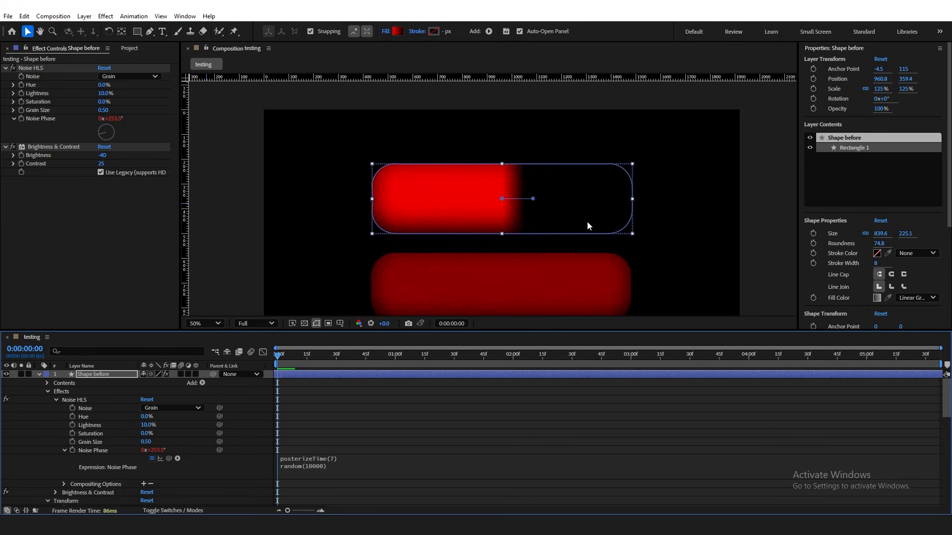
Step: Set the start colour of the shape's linear gradient to 00CCFF in the Gradient Editor
left_click(398, 32)
left_click(726, 305)
left_click_drag(702, 260, 748, 233)
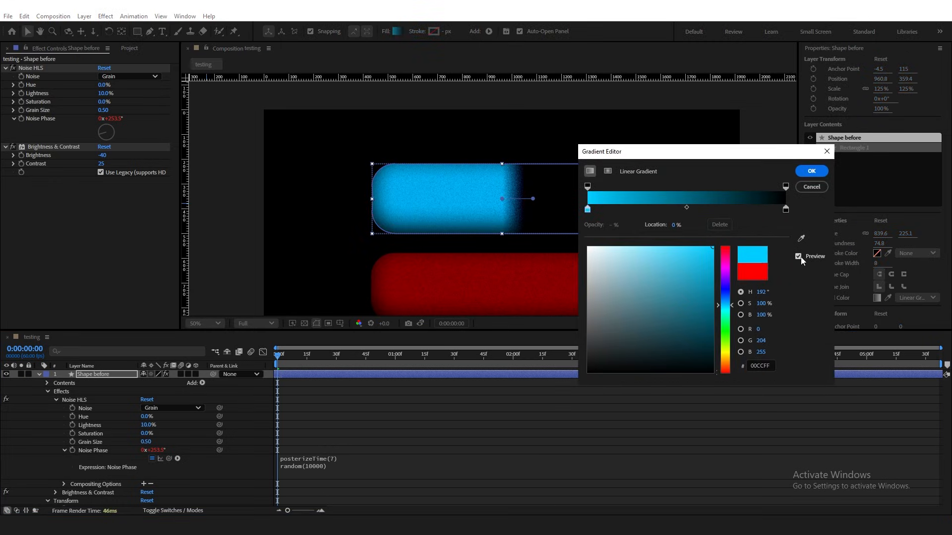
left_click(785, 210)
left_click(811, 171)
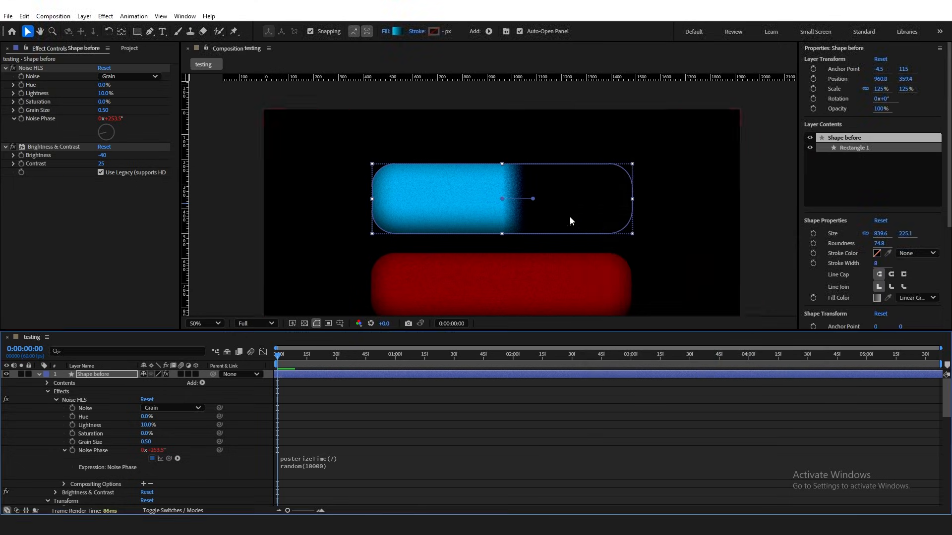
Step: Reposition the gradient's start and end points so it fades from blue at the shape's upper edge to black below, and preview it
left_click_drag(532, 199, 681, 195)
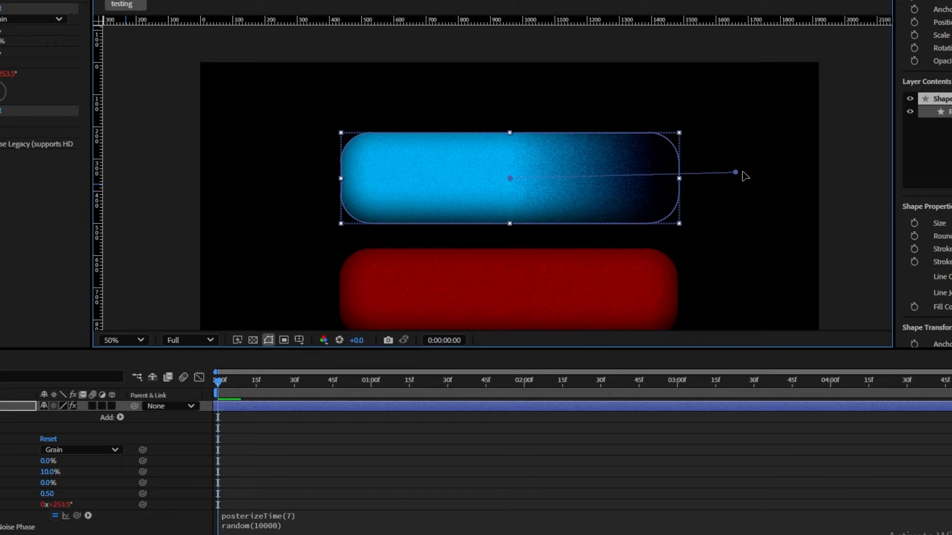
left_click_drag(744, 176, 834, 182)
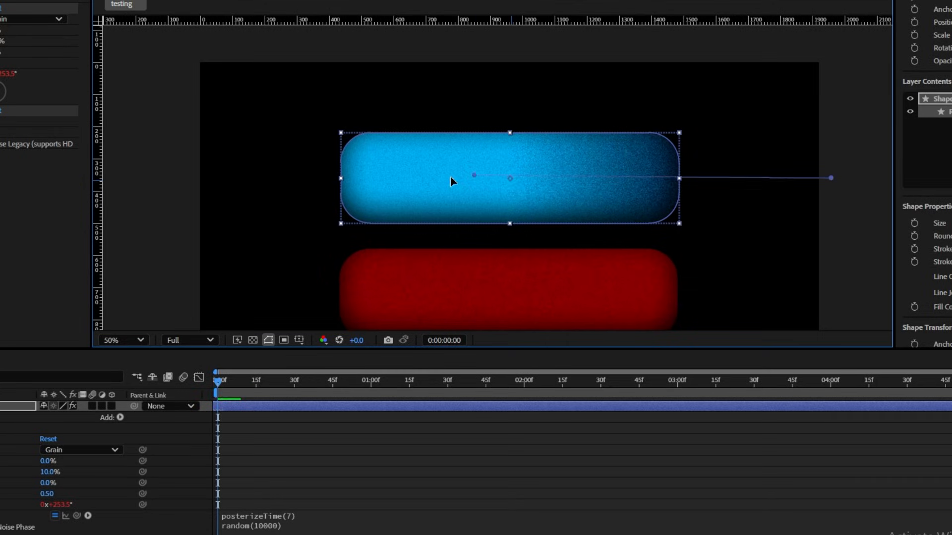
left_click_drag(475, 175, 512, 135)
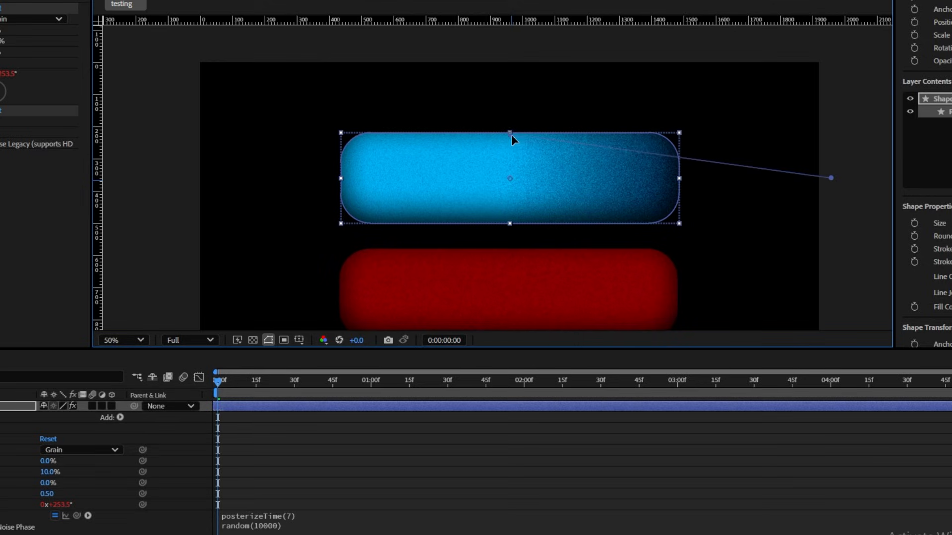
left_click_drag(806, 169, 494, 308)
left_click_drag(492, 83, 492, 139)
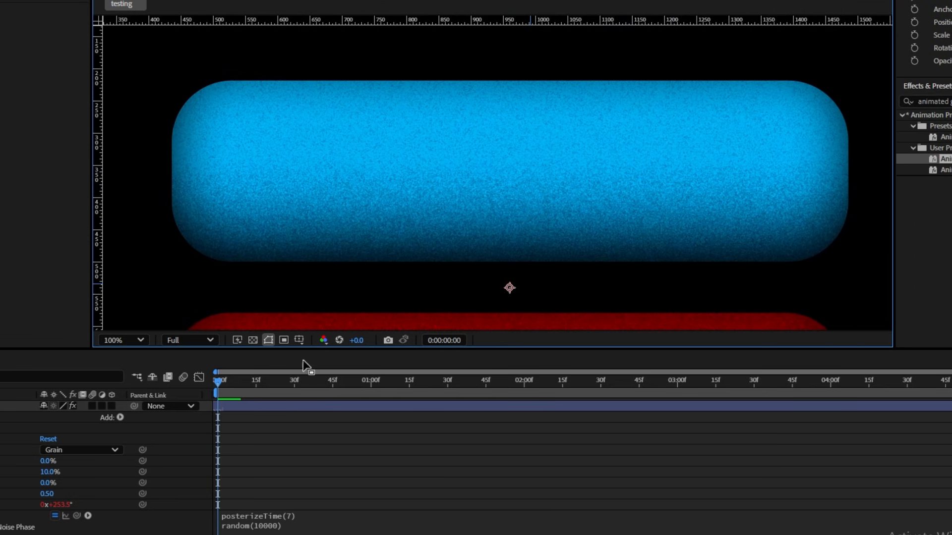
key("space")
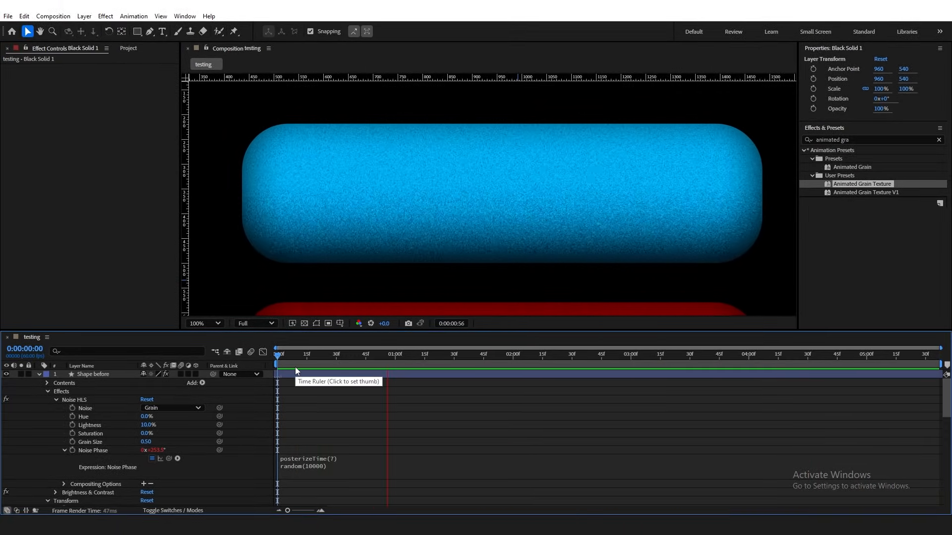
key("space")
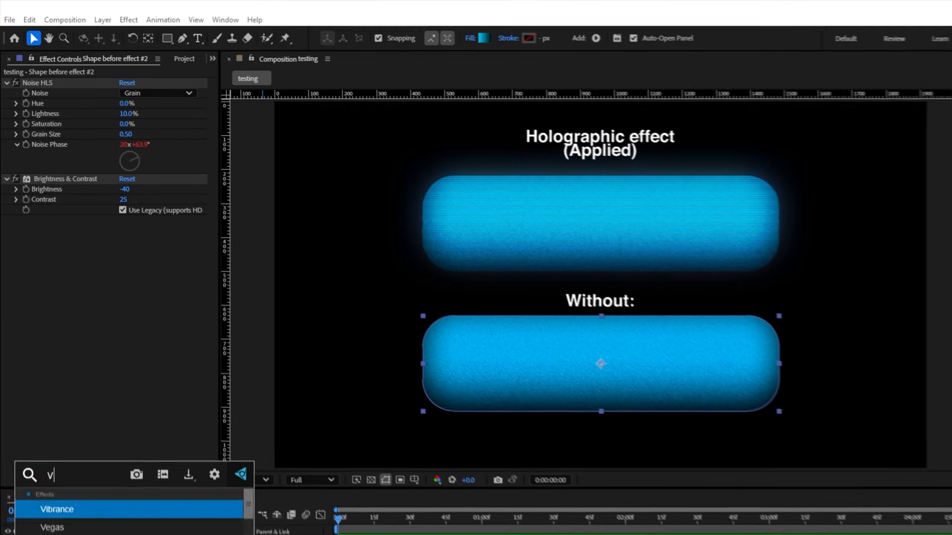
Step: Apply the Venetian Blinds, Turbulent Displace and Drop Shadow effects to Shape before effect #2
type("en")
key("Return")
key("ctrl+space")
type("tu")
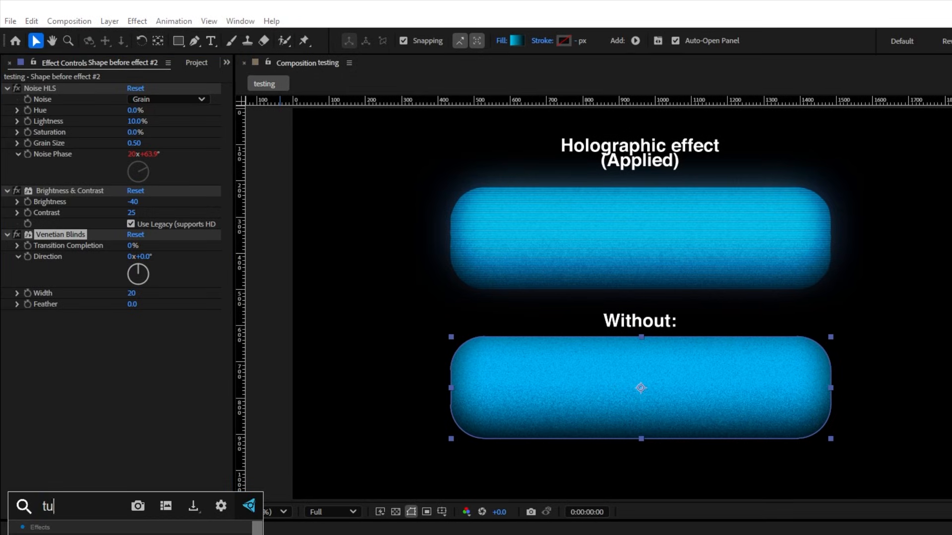
key("Return")
key("ctrl+space")
key("Escape")
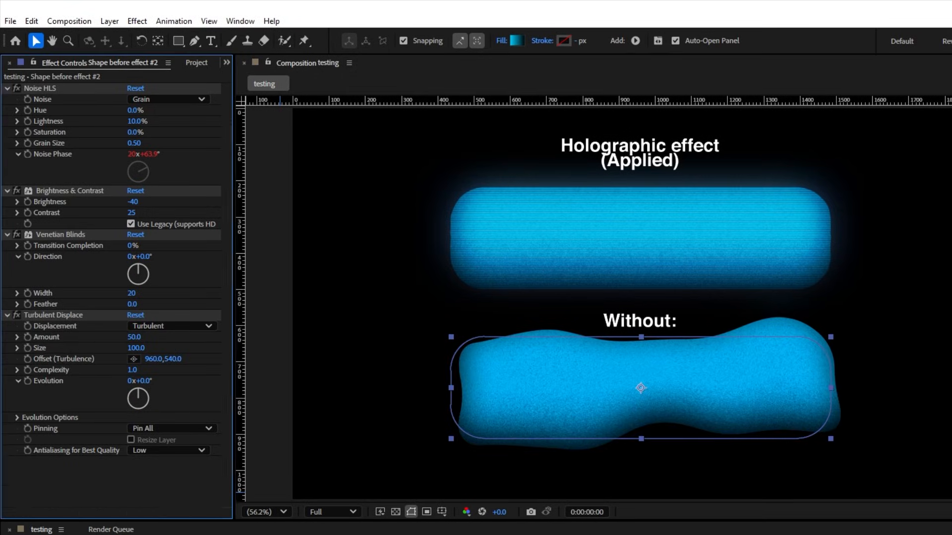
left_click_drag(602, 345, 611, 279)
scroll(649, 374, "up", 1)
left_click_drag(656, 375, 646, 350)
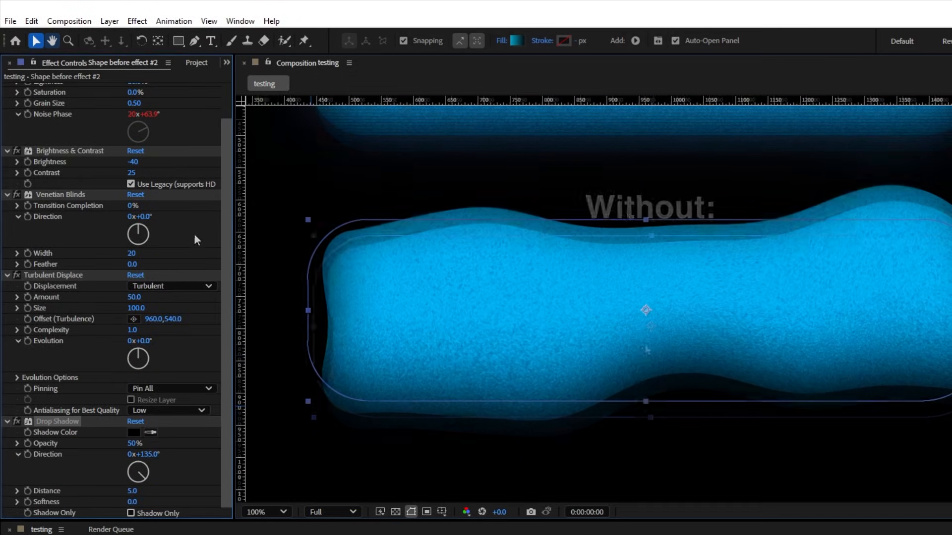
Step: Set Venetian Blinds to 10% transition completion, width 5 and direction 90°
left_click(131, 205)
type("1")
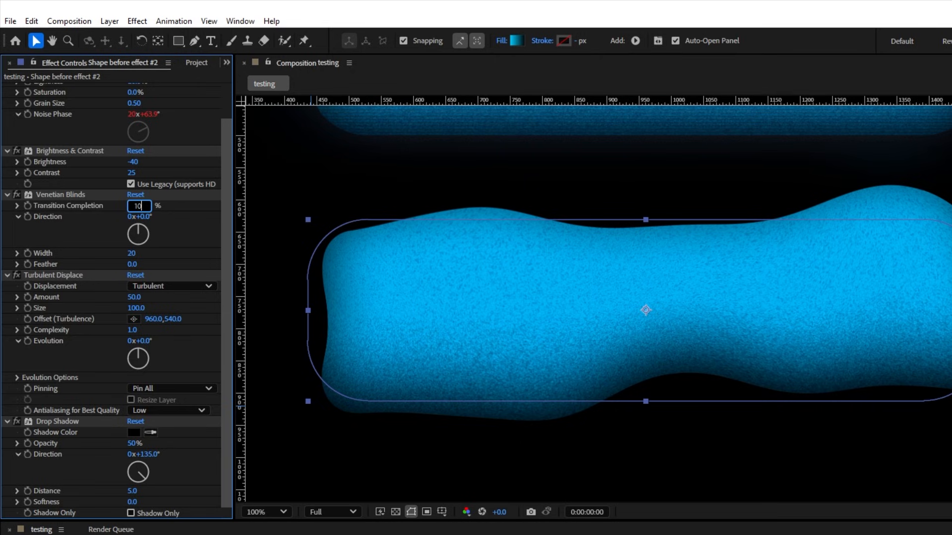
type("0")
key("Return")
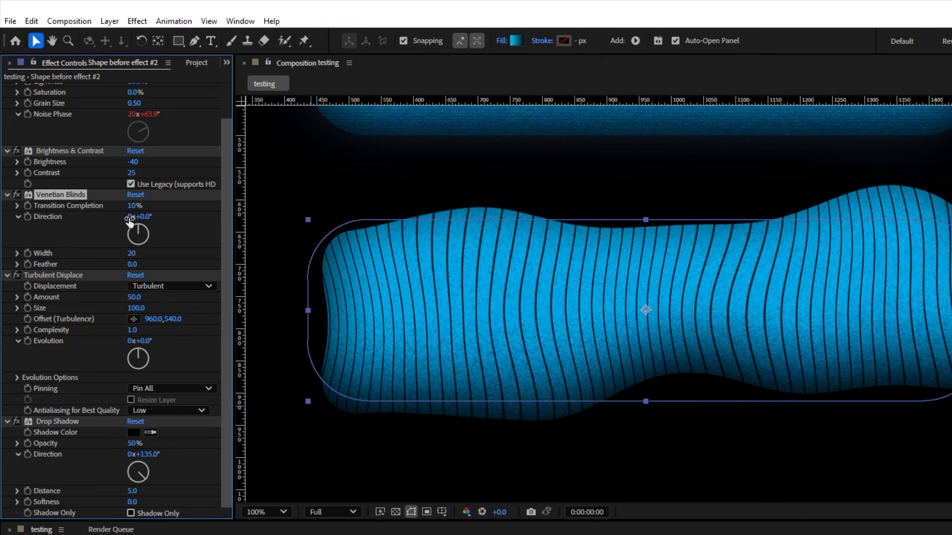
key("Return")
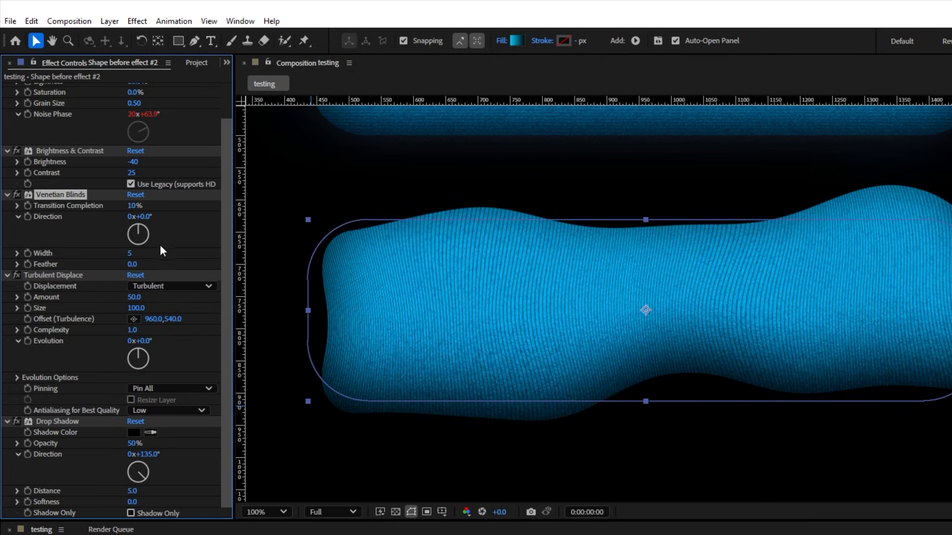
key("Return")
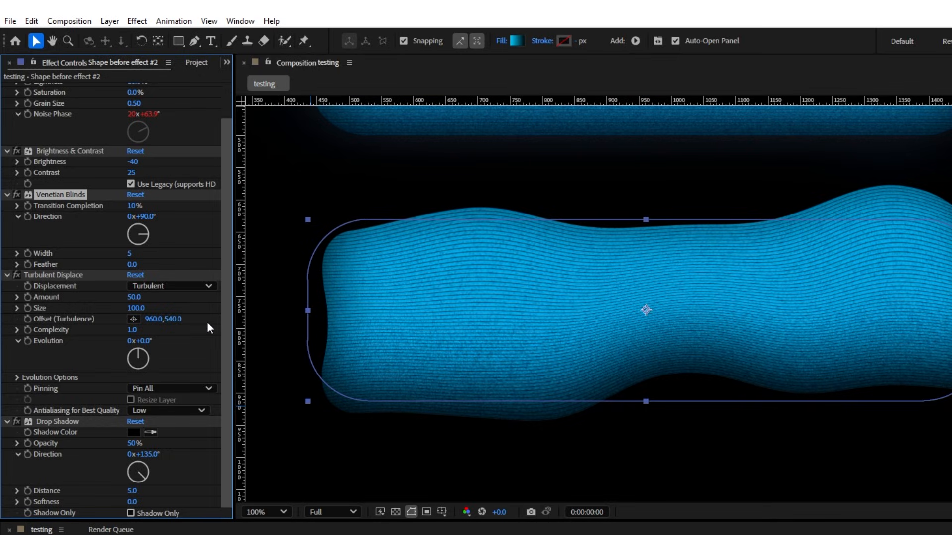
Step: Set Turbulent Displace to Horizontal Displacement with amount 9 and size 11, and give its Random Seed the expression time*6
left_click(173, 286)
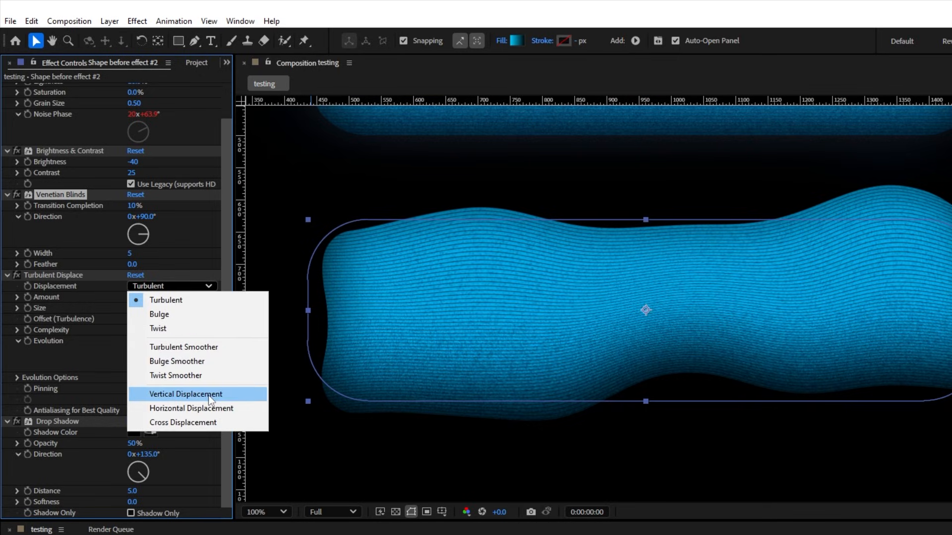
left_click(184, 407)
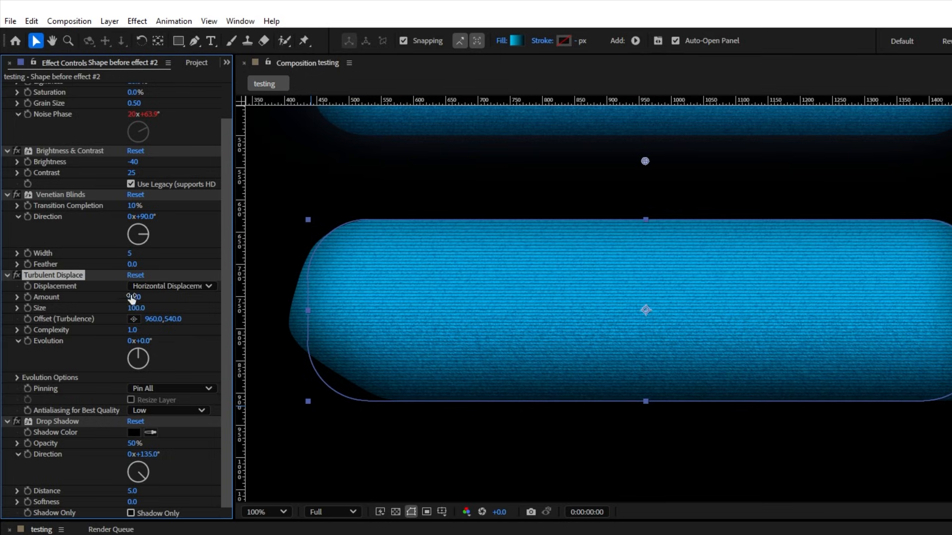
type("9")
key("Tab")
type("1")
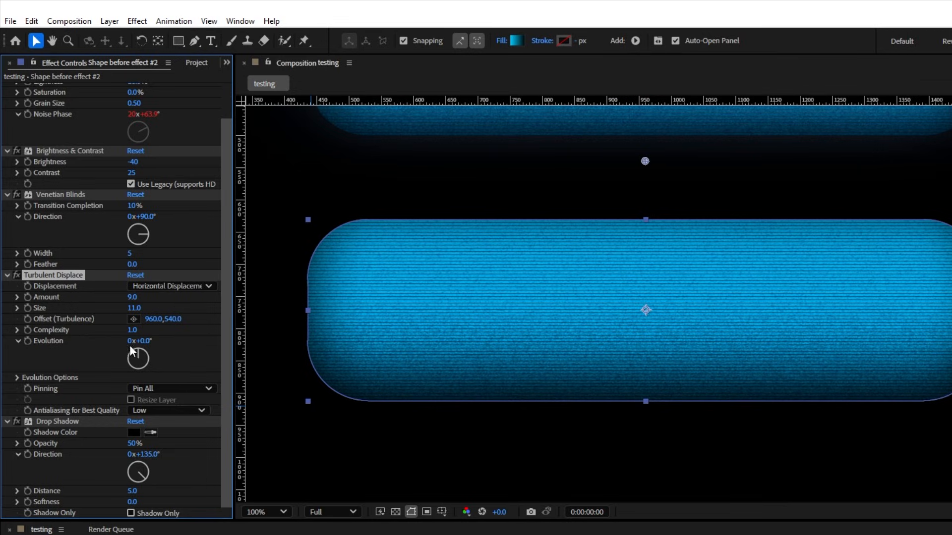
left_click(17, 378)
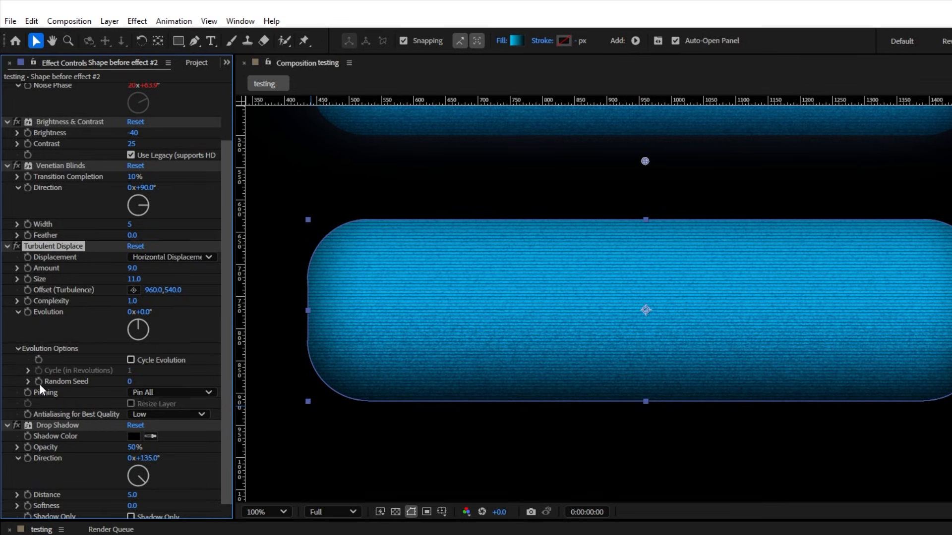
type("time*6")
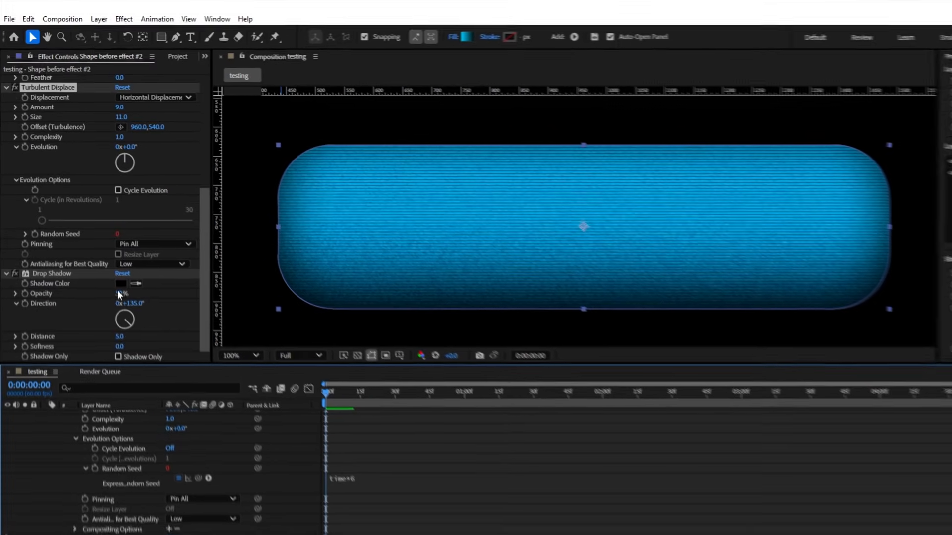
Step: Make the Drop Shadow white with 35% opacity and increase its softness into a glow around the shape
left_click(126, 291)
left_click(888, 431)
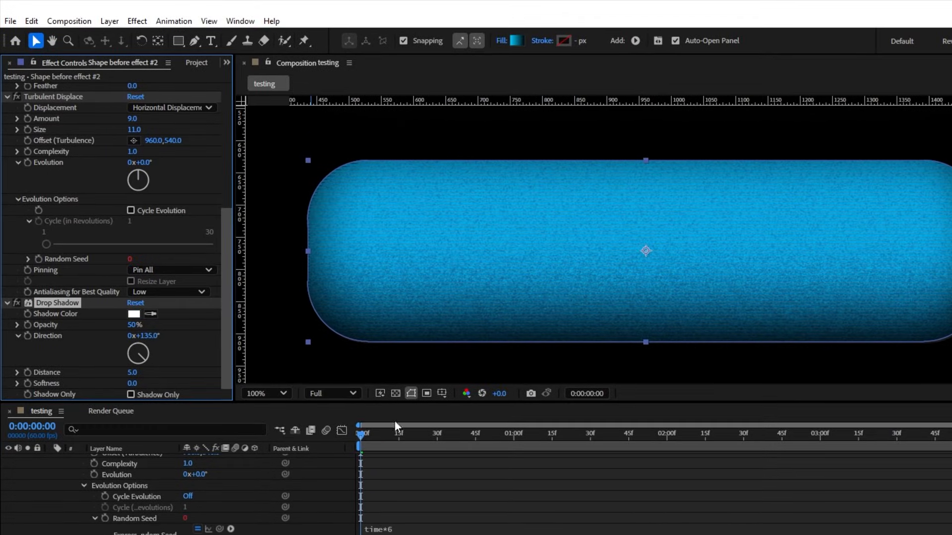
type("35")
key("Return")
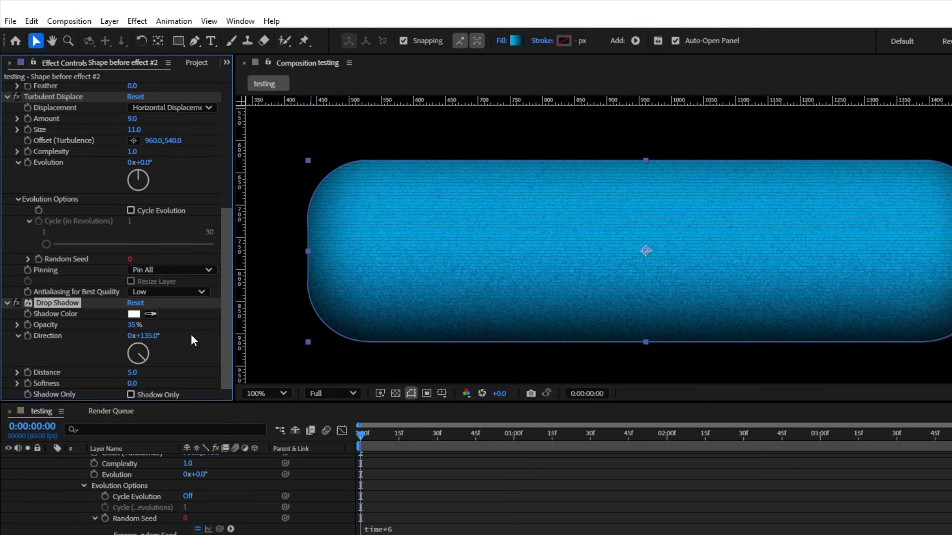
mouse_move(133, 384)
left_mouse_down()
mouse_move(159, 383)
mouse_move(136, 385)
left_mouse_up()
scroll(212, 160, "up", 5)
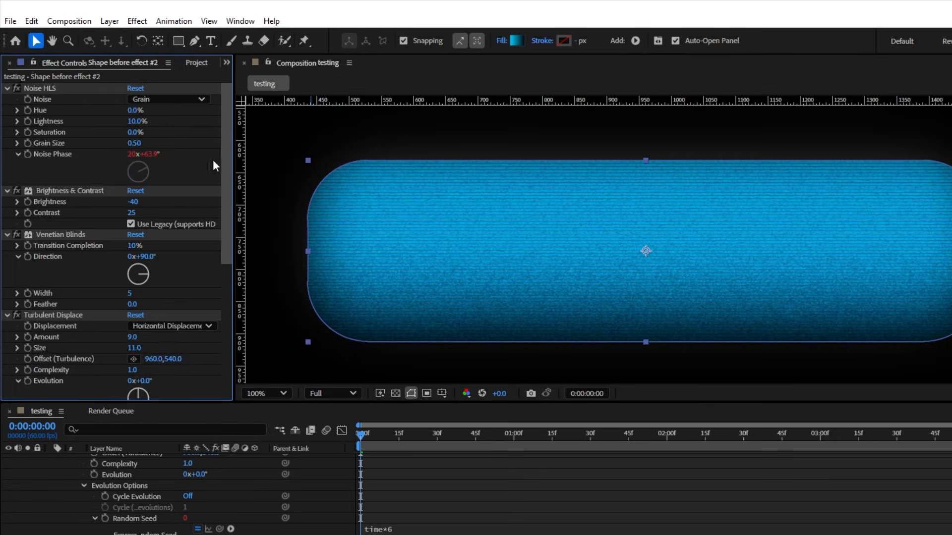
scroll(204, 386, "down", 5)
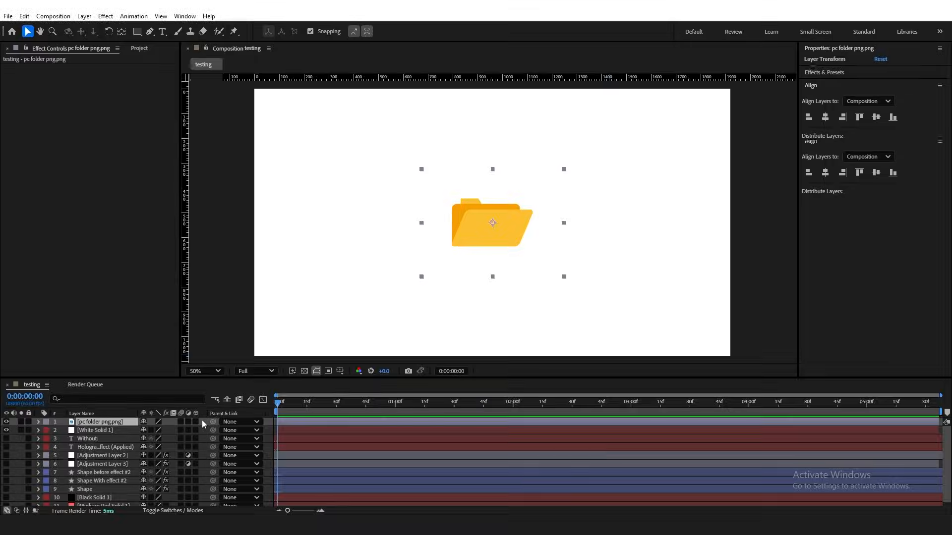
Step: Add a new adjustment layer above the pc folder image
right_click(201, 420)
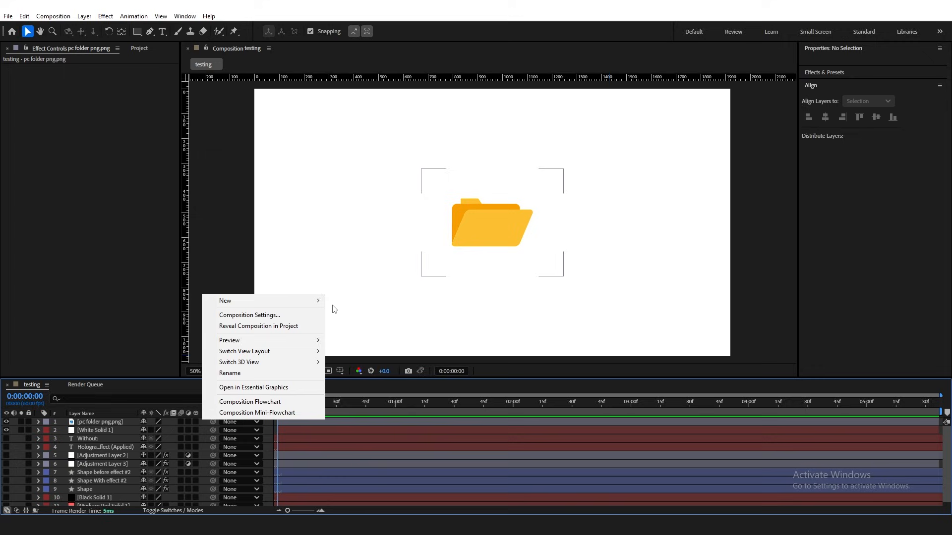
mouse_move(297, 300)
left_click(357, 381)
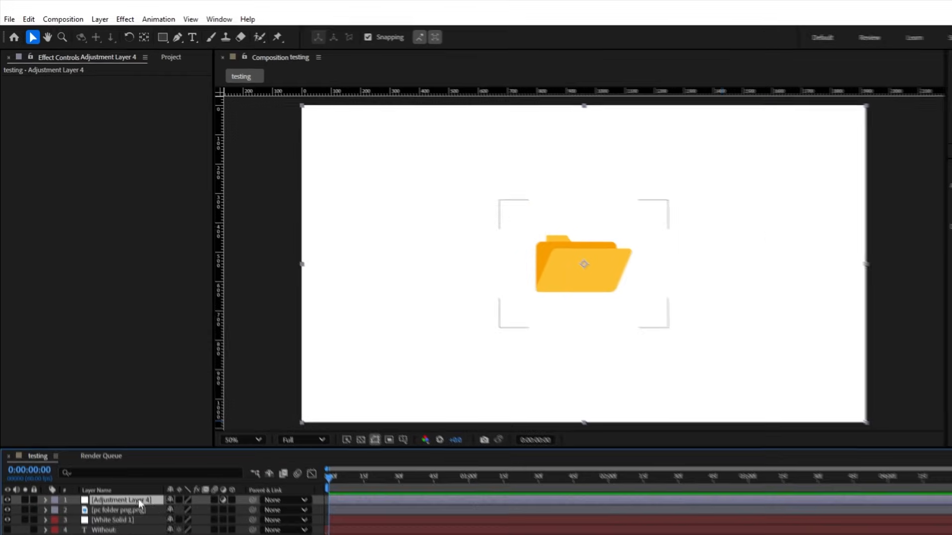
Step: Apply Turbulent Displace to the adjustment layer above the folder image, with amount 9 and size 8
key("ctrl+space")
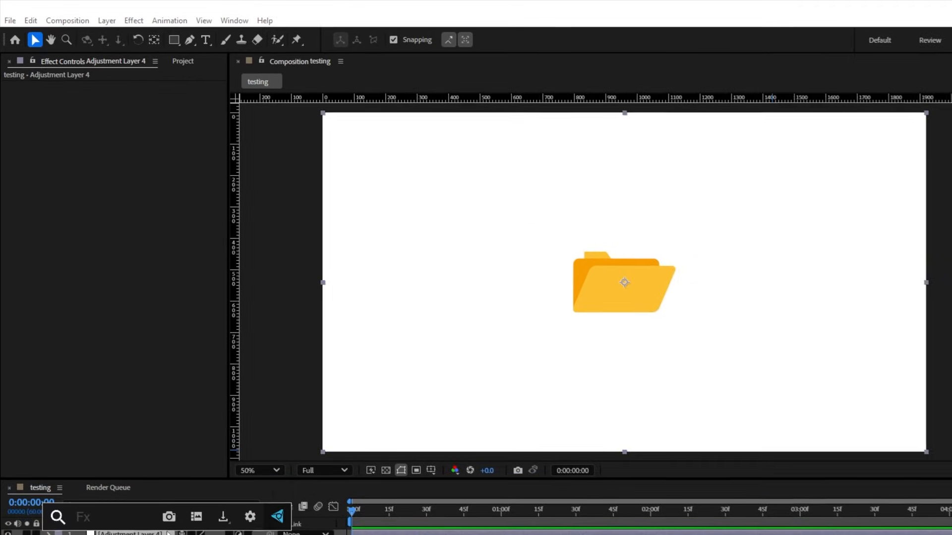
type("tur")
key("Return")
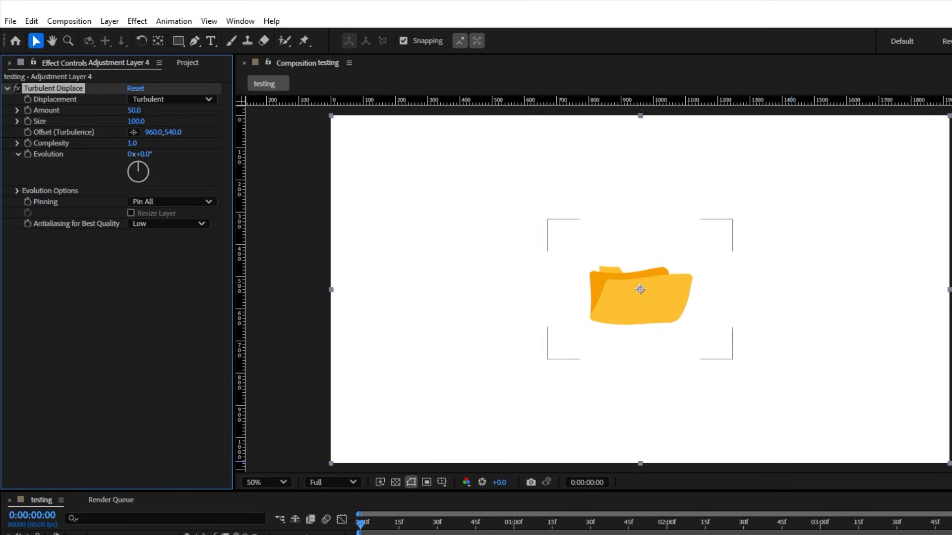
left_click(135, 111)
type("9")
left_click(136, 122)
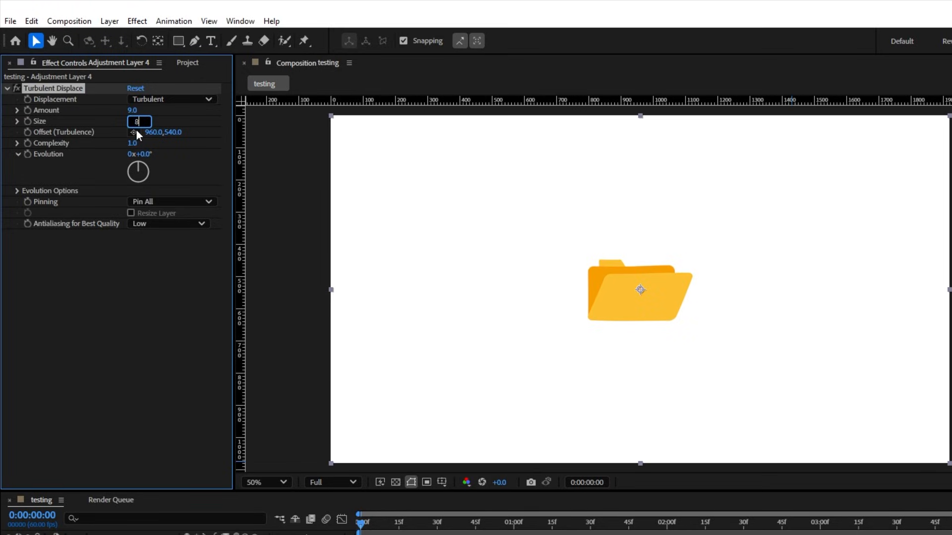
type("8")
key("Return")
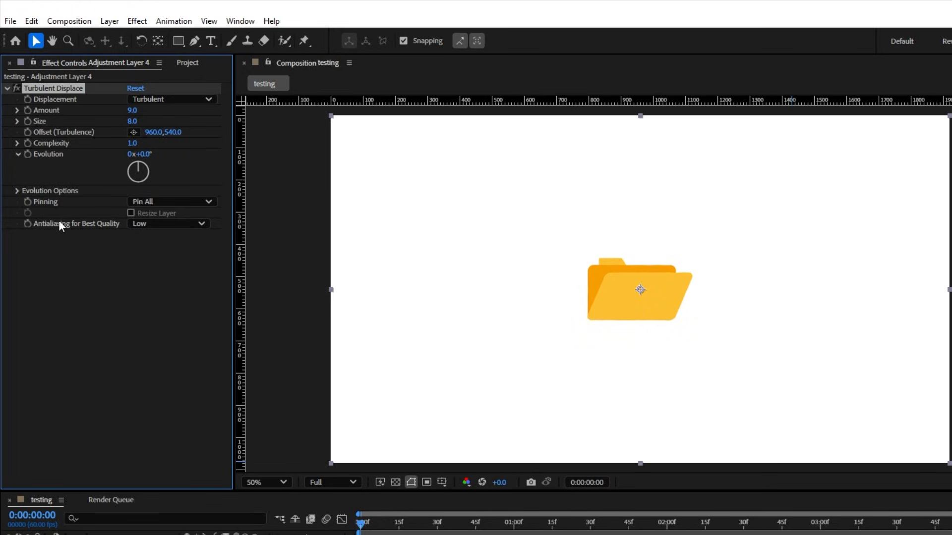
Step: Give the Random Seed in Turbulent Displace's Evolution Options the expression time*5
left_click(16, 190)
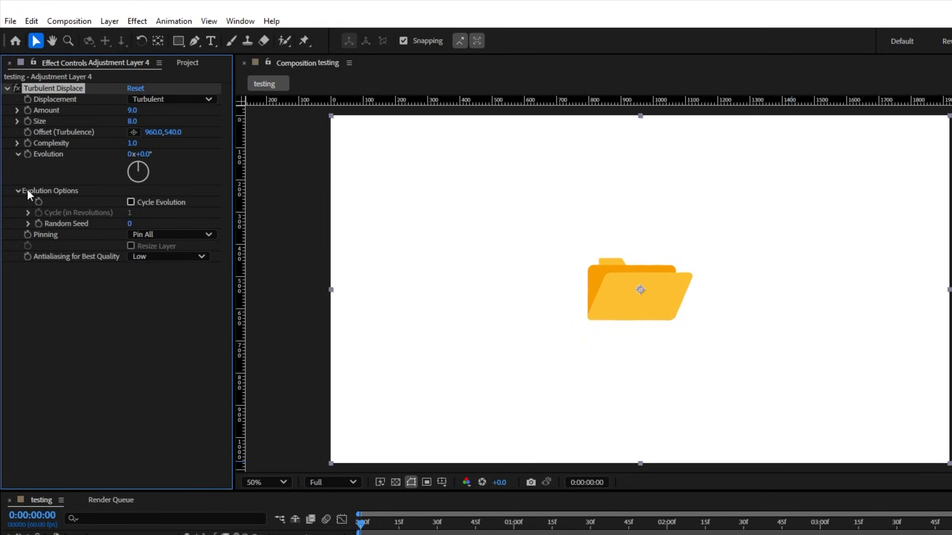
left_click(37, 223, "alt")
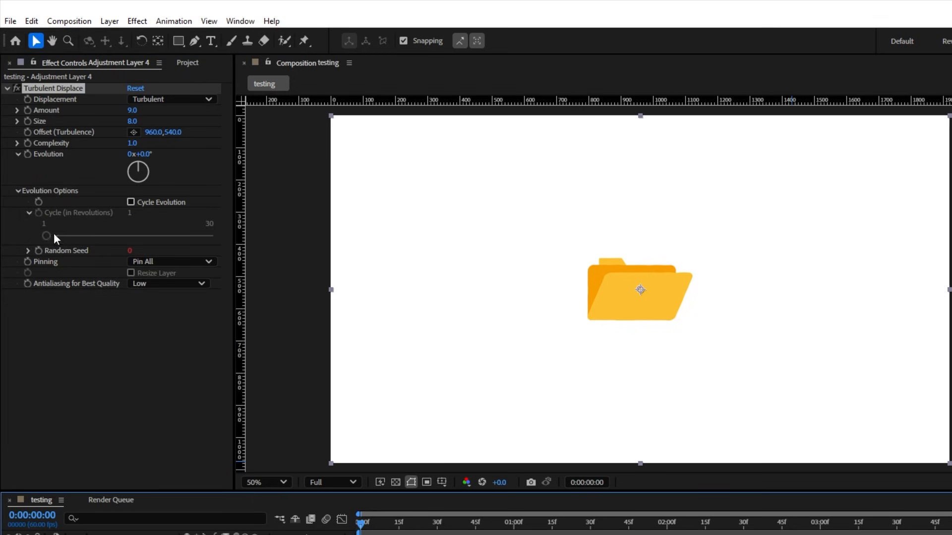
type("time*6")
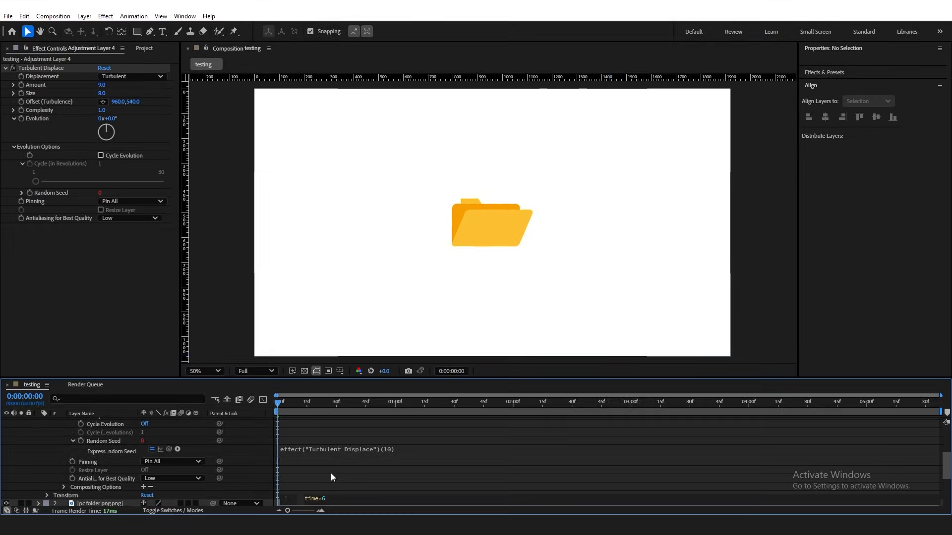
key("BackSpace")
type("5")
left_click(374, 432)
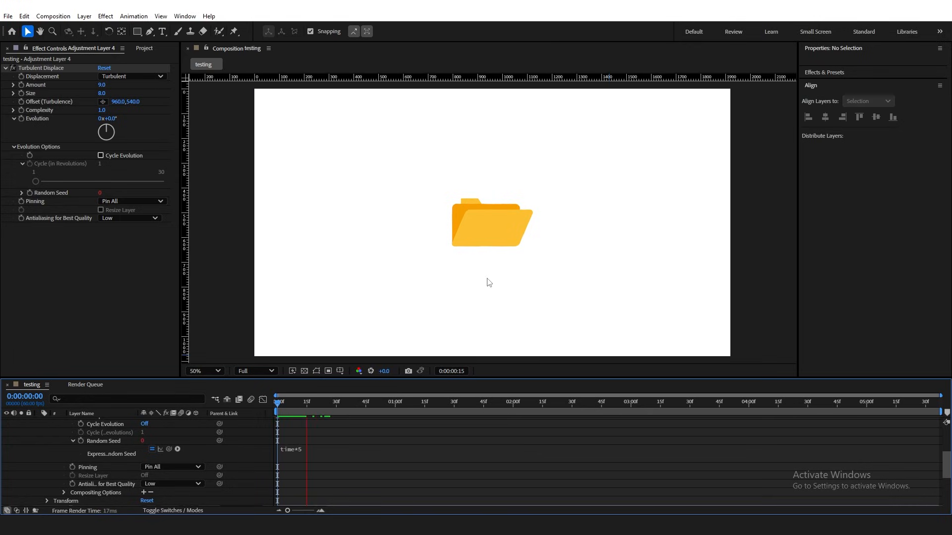
Step: Preview the folder's edge wobble up close and review the adjustment layer's Turbulent Displace properties
scroll(489, 283, "up", 1)
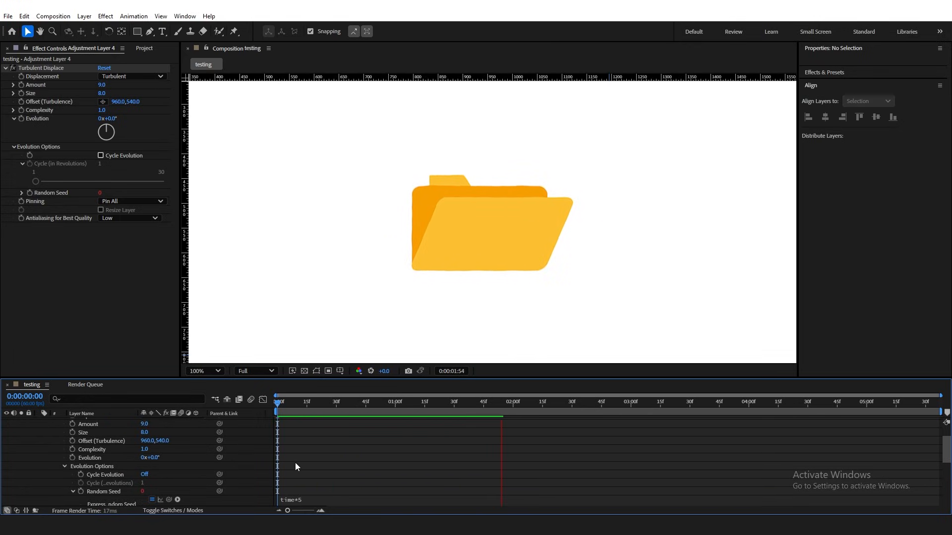
scroll(50, 426, "up", 4)
scroll(101, 453, "down", 3)
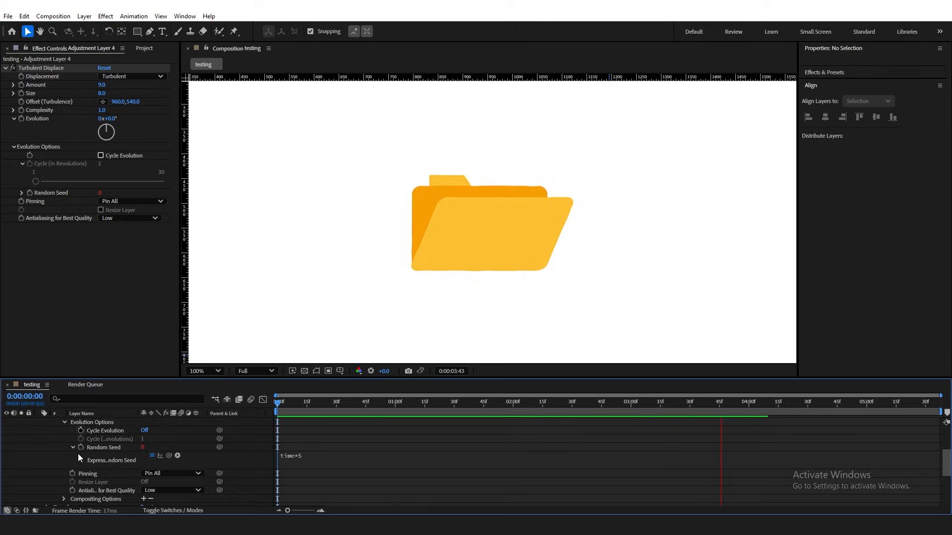
scroll(74, 452, "up", 3)
left_click(55, 440)
left_click(55, 440)
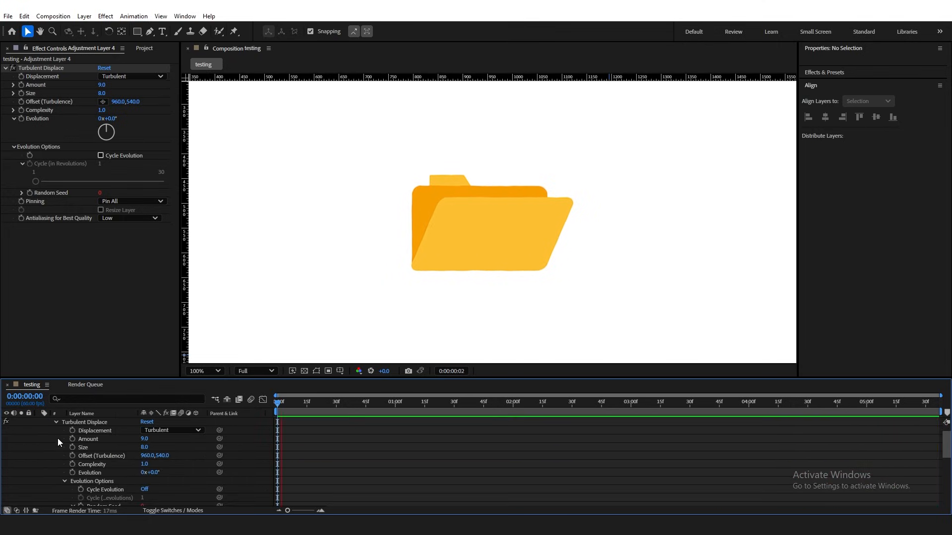
scroll(60, 438, "down", 5)
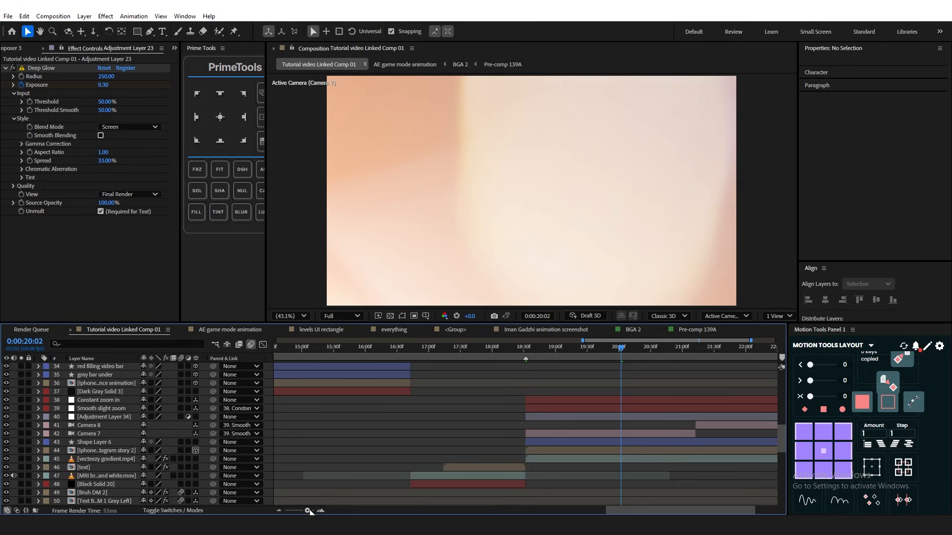
Step: Apply Posterize Time to Adjustment Layer 34 in Tutorial video Linked Comp 01, set its frame rate to 30 and enlarge the composition view
left_click_drag(309, 512, 303, 507)
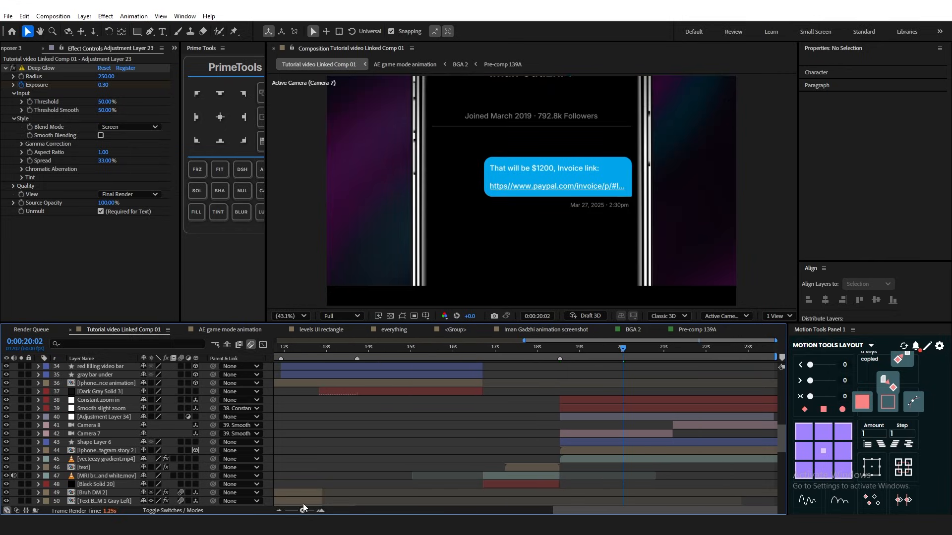
left_click(772, 418)
key("ctrl+space")
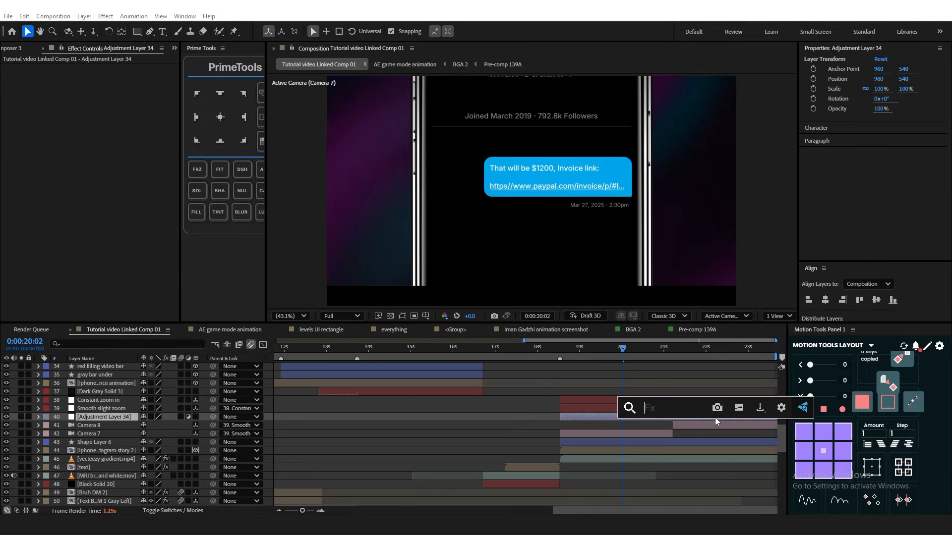
type("pos")
left_click(689, 426)
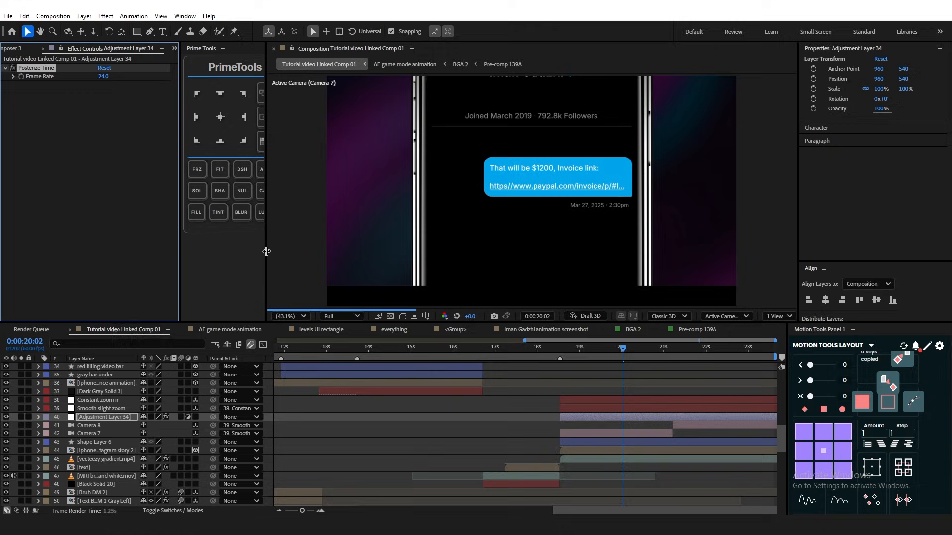
left_click_drag(267, 251, 311, 267)
left_click_drag(383, 323, 383, 366)
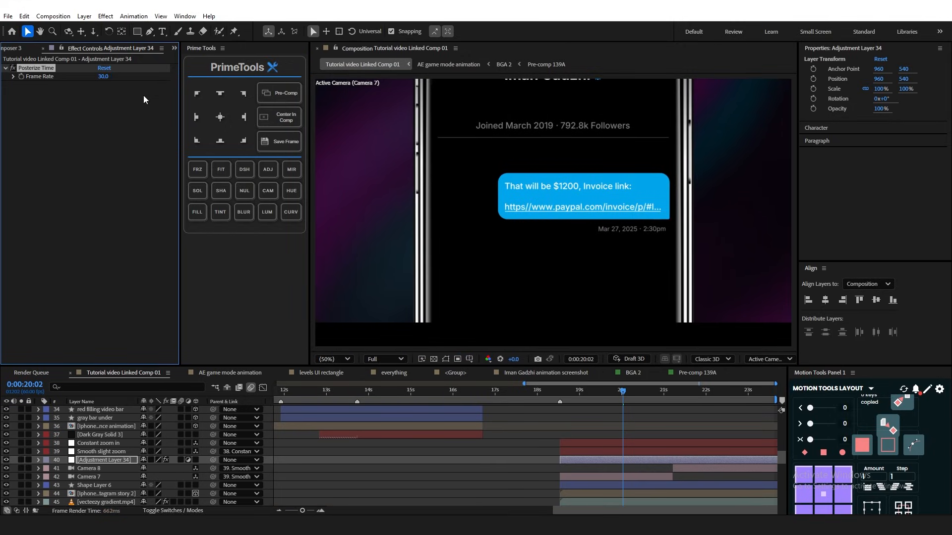
Step: Preview the composition around the start of Adjustment Layer 34 to examine the Posterize Time effect
left_click(544, 402)
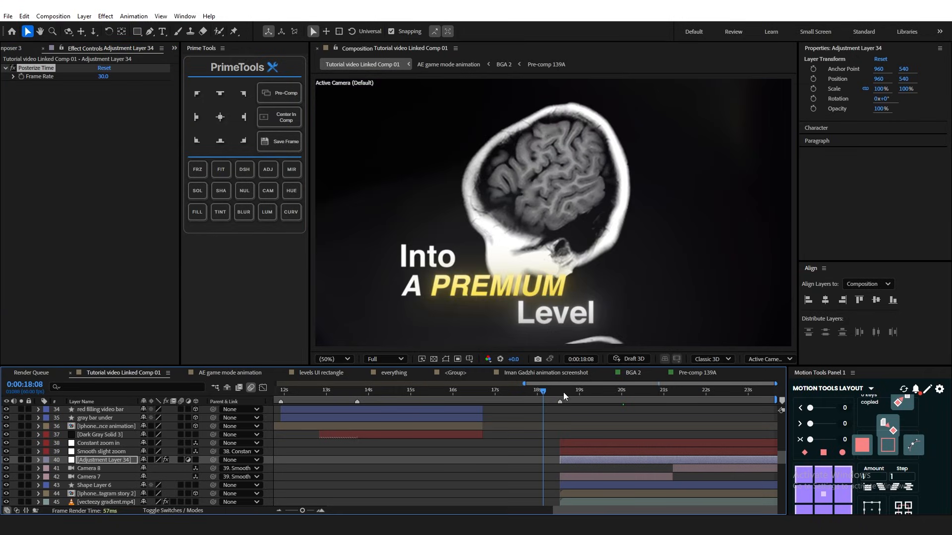
left_click_drag(303, 511, 310, 511)
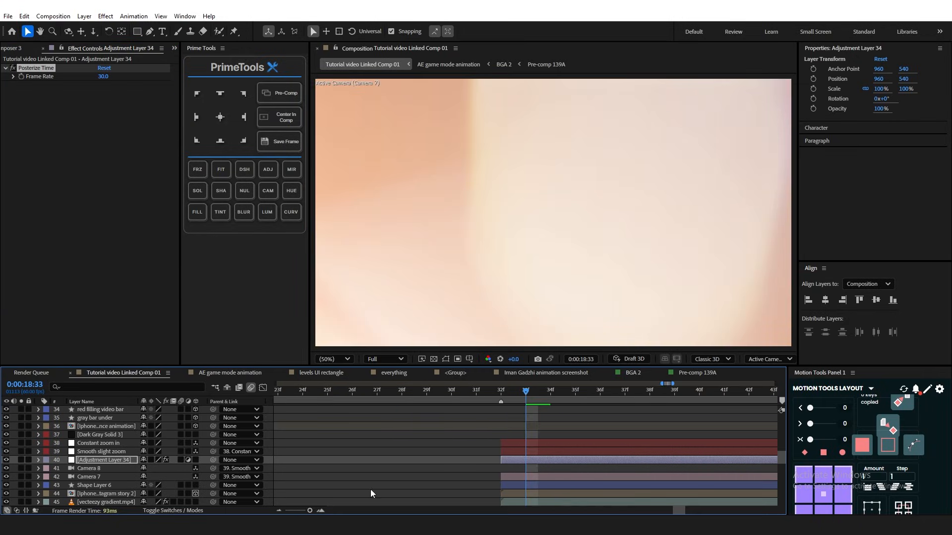
left_click(507, 394)
key("semicolon")
left_click(575, 400)
left_click(614, 427)
key("space")
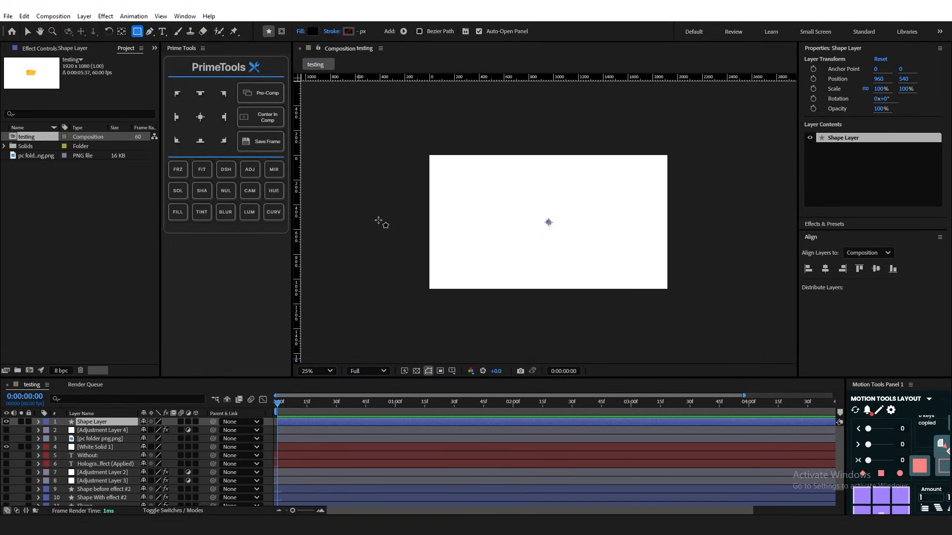
Step: Draw a black rectangle about 2736 by 896 px over the testing composition's lower half and center its anchor point
left_click_drag(378, 220, 733, 331)
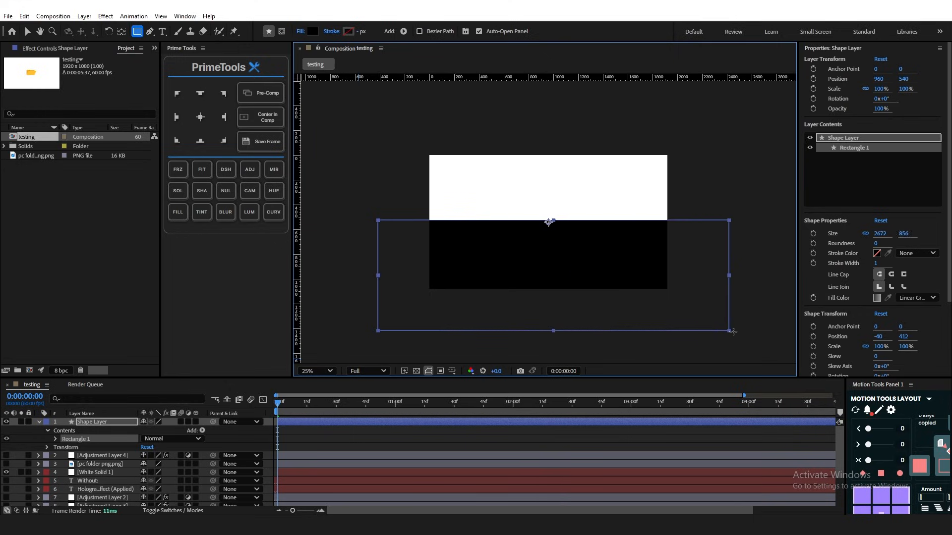
key("y")
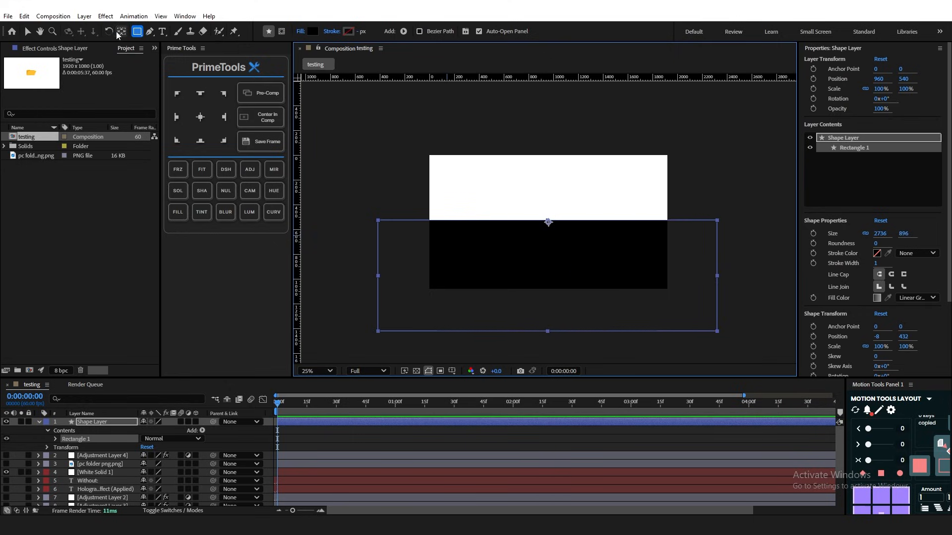
key("ctrl+alt+Home")
left_click(411, 448)
key("v")
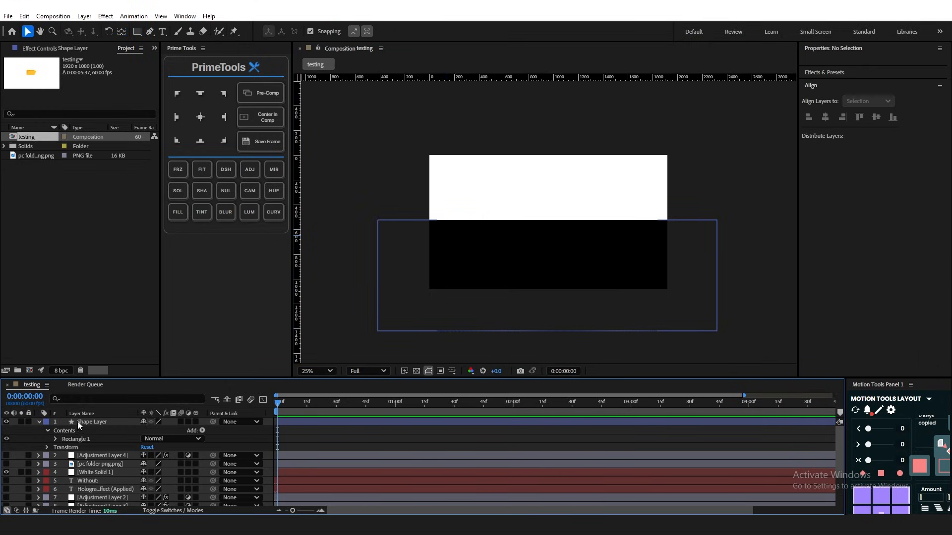
left_click(39, 422)
left_click(318, 371)
left_click(337, 190)
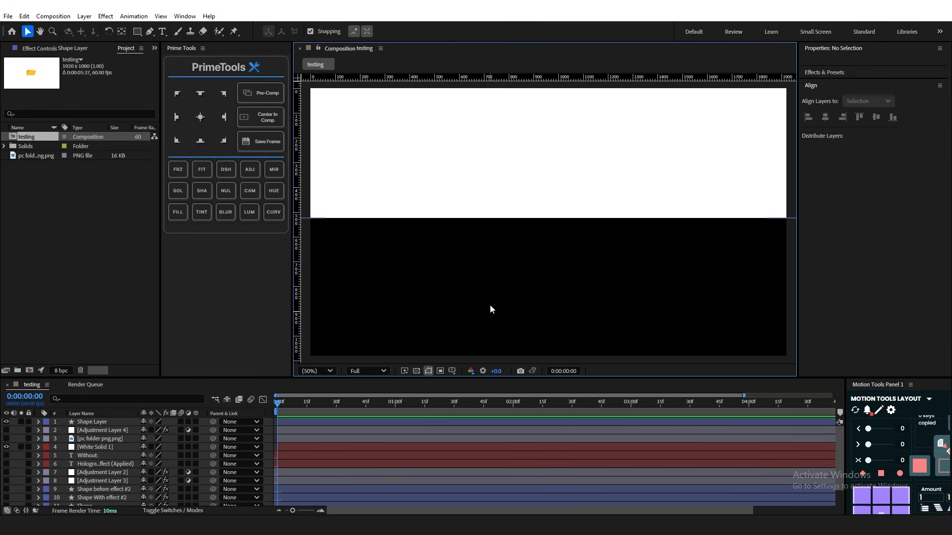
Step: Apply Fast Box Blur to the rectangle's shape layer with a blur radius of 250
left_click(348, 425)
left_click(129, 424)
key("ctrl+space")
type("fas")
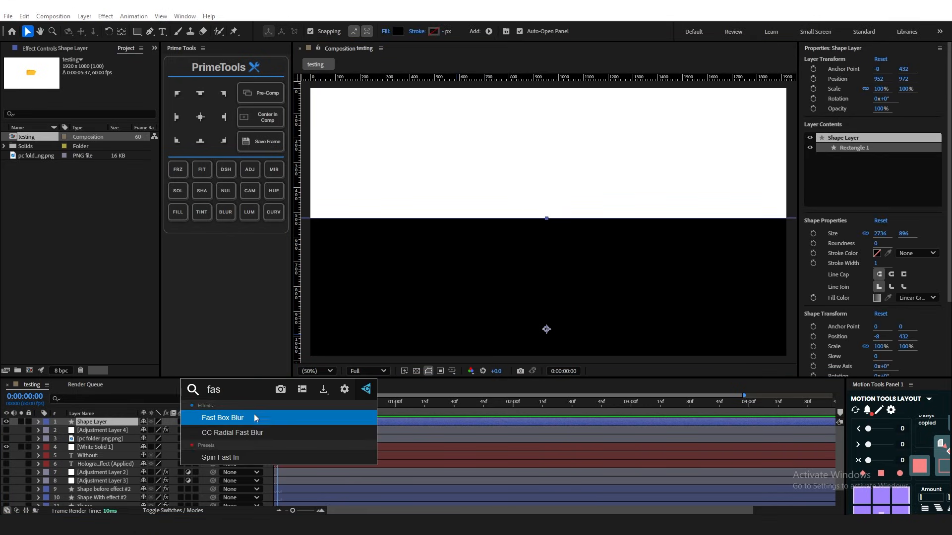
key("Return")
left_click_drag(92, 76, 195, 92)
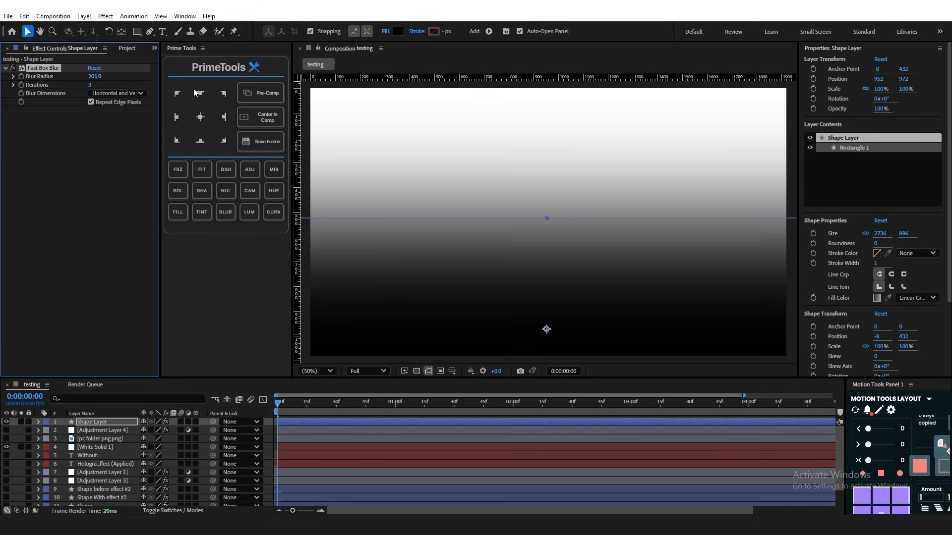
key("Return")
Step: Move the blurred rectangle down to about position 952, 1408 so it shades the composition's bottom edge
left_click_drag(567, 289, 559, 248)
left_click_drag(560, 244, 556, 363)
left_click_drag(564, 321, 563, 312)
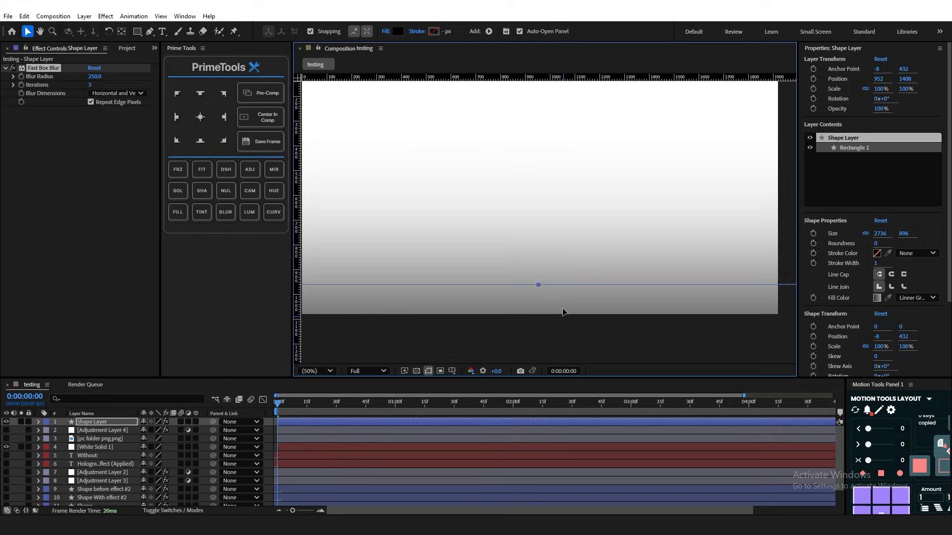
scroll(562, 314, "down", 3)
left_click(456, 351)
left_click(321, 370)
left_click(338, 189)
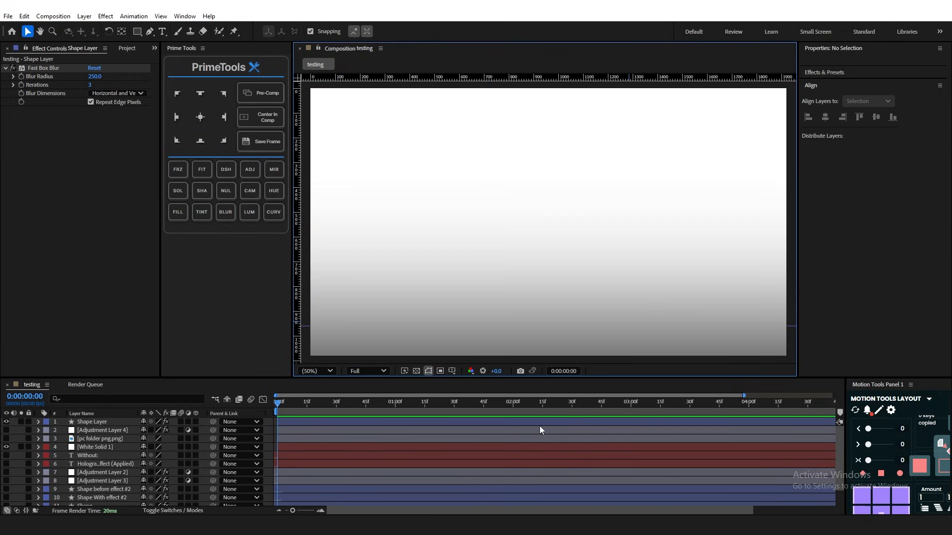
Step: Rename the blurred rectangle's shape layer to black shadow
left_click(110, 423)
right_click(118, 424)
left_click(160, 397)
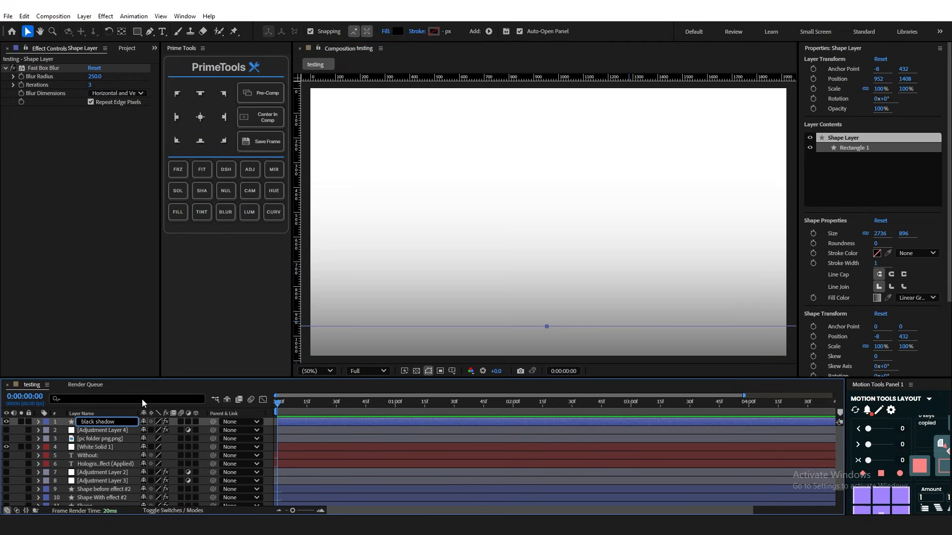
left_click(116, 430)
left_click(115, 422)
left_click(116, 422, "ctrl")
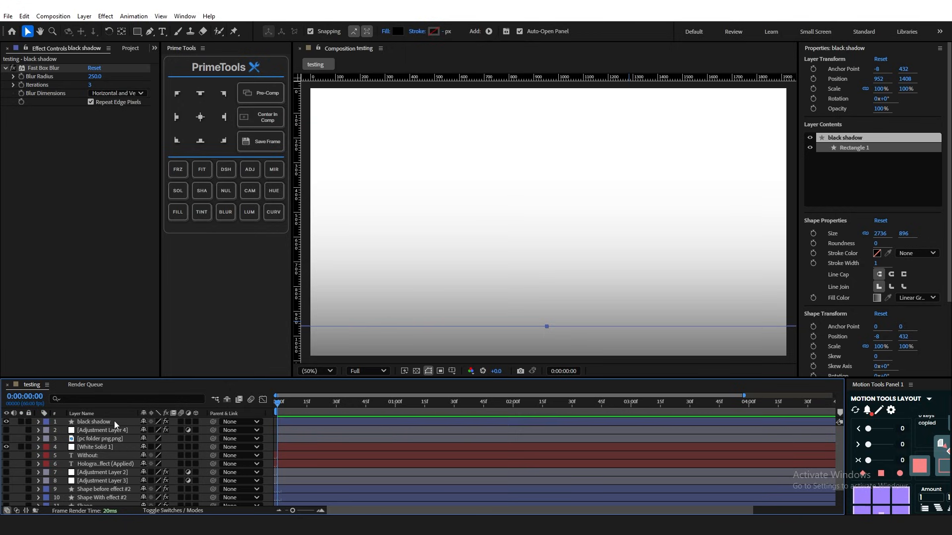
Step: Draw a black ellipse about 372 by 382 px on a new shape layer and center its anchor point
left_click_drag(137, 32, 171, 60)
left_click_drag(420, 145, 511, 241)
key("ctrl+alt+Home")
Step: Apply Fast Box Blur to the ellipse layer, enter a blur radius of 250 and reduce it
left_click(116, 423)
key("ctrl+space")
type("fast")
key("Return")
left_click(93, 76)
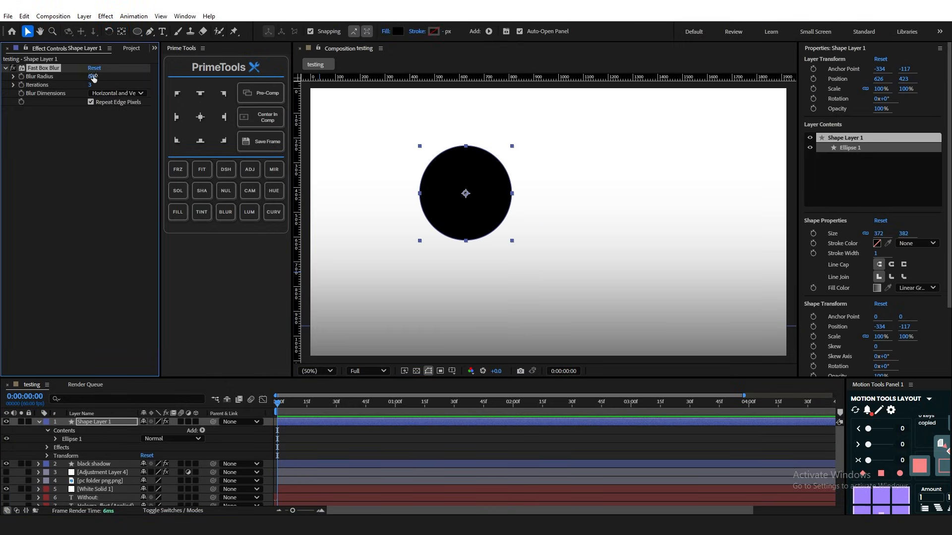
type("250")
left_click_drag(95, 77, 46, 91)
Step: Move the blurred ellipse toward the composition's upper middle
left_click_drag(468, 237, 554, 134)
left_click_drag(555, 134, 544, 165)
scroll(595, 173, "down", 2)
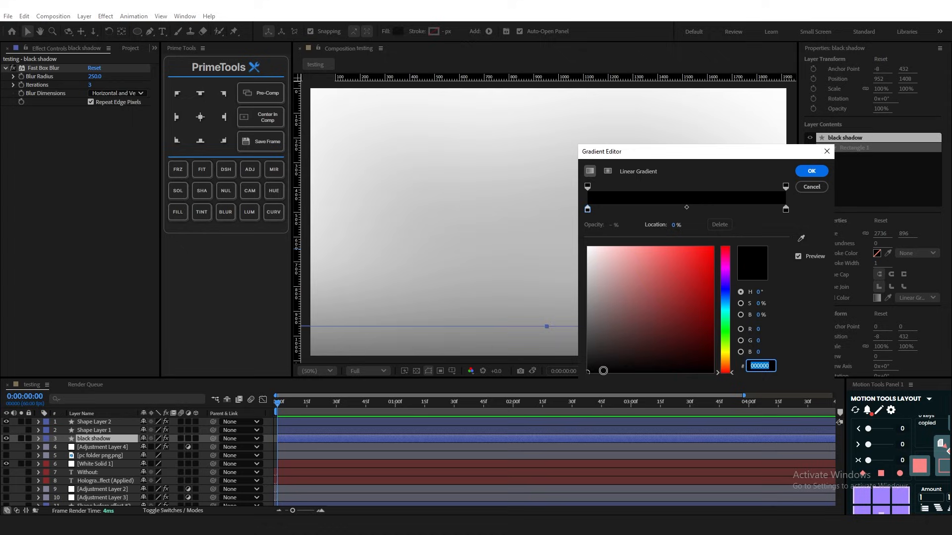
Step: Give the black shadow rectangle a solid magenta fill, FC00FF, and slightly lower its blur radius
type("C600FF")
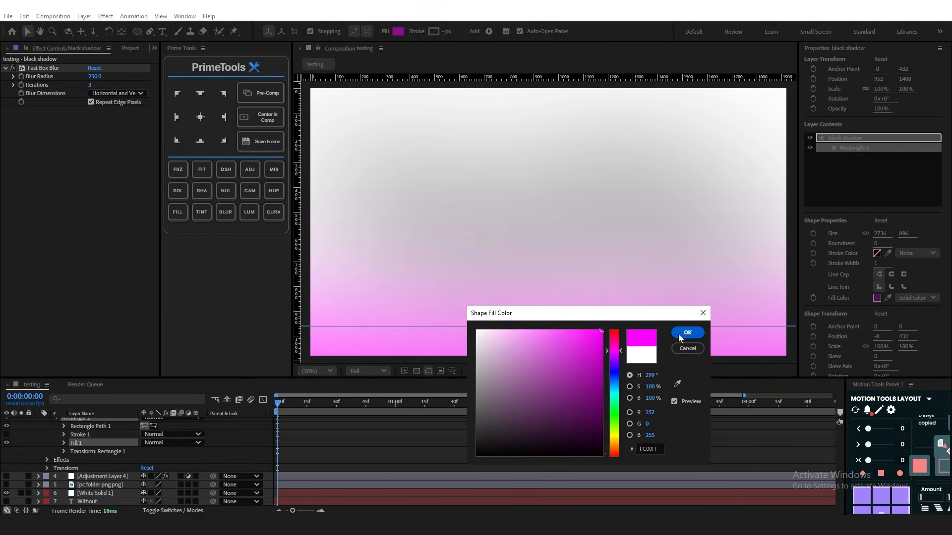
left_click(678, 334)
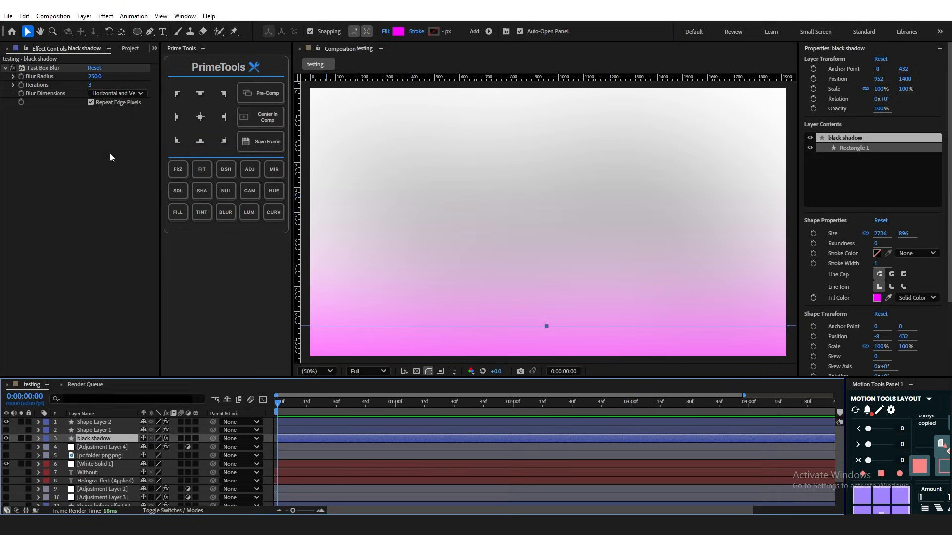
mouse_move(94, 77)
left_mouse_down()
mouse_move(59, 76)
mouse_move(87, 77)
left_mouse_up()
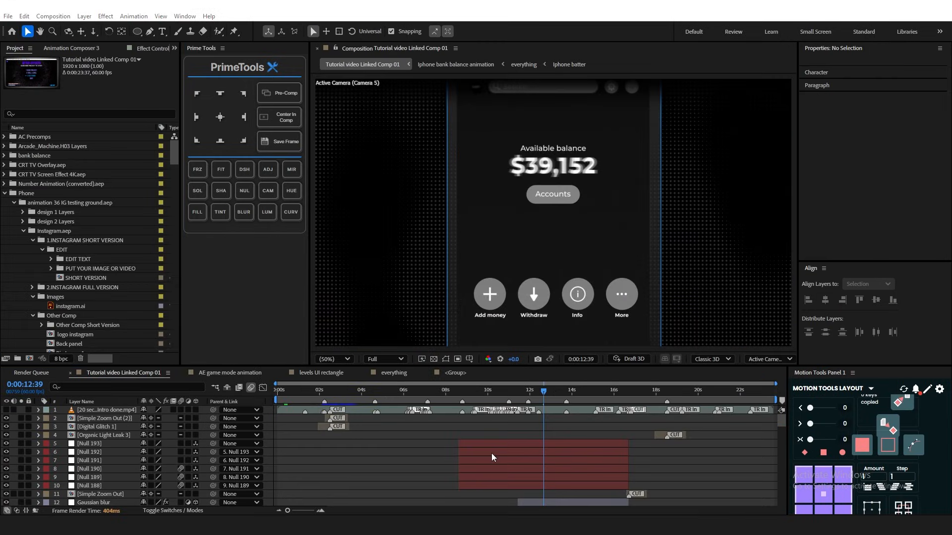
Step: Open the iPhone balance animation precomp and its nested composition named everything
scroll(491, 456, "down", 10)
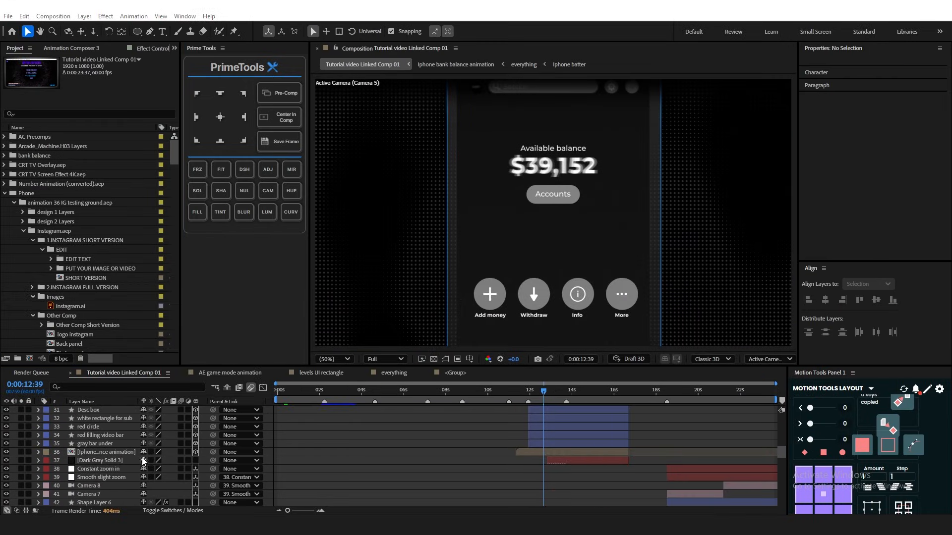
double_click(126, 451)
double_click(114, 409)
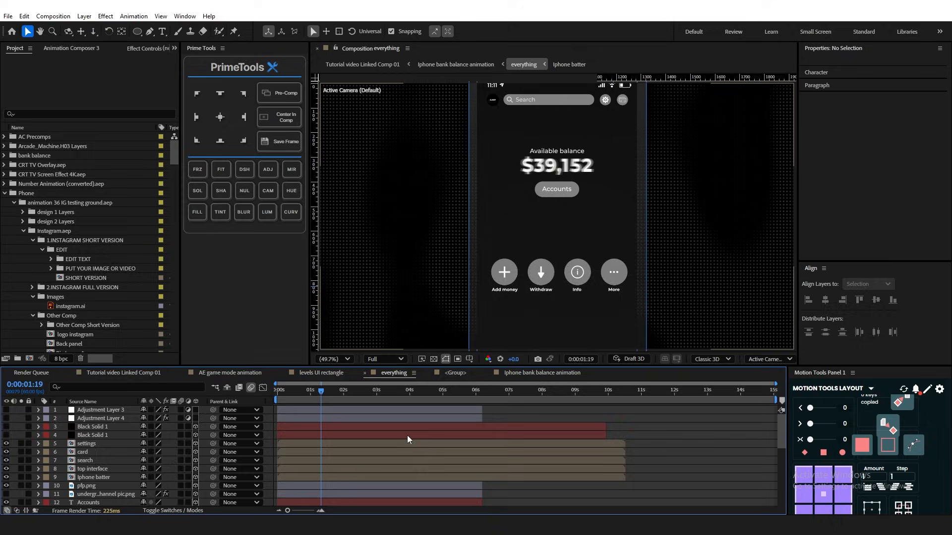
Step: Apply Fast Box Blur to both Black Solid 1 layers and set each blur radius to 250
left_click(243, 212)
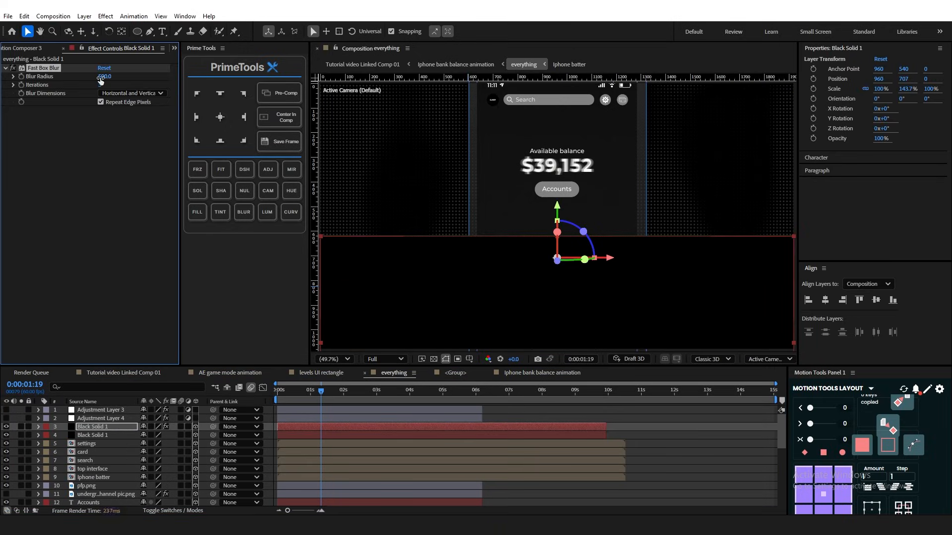
left_click(92, 435)
left_click(244, 213)
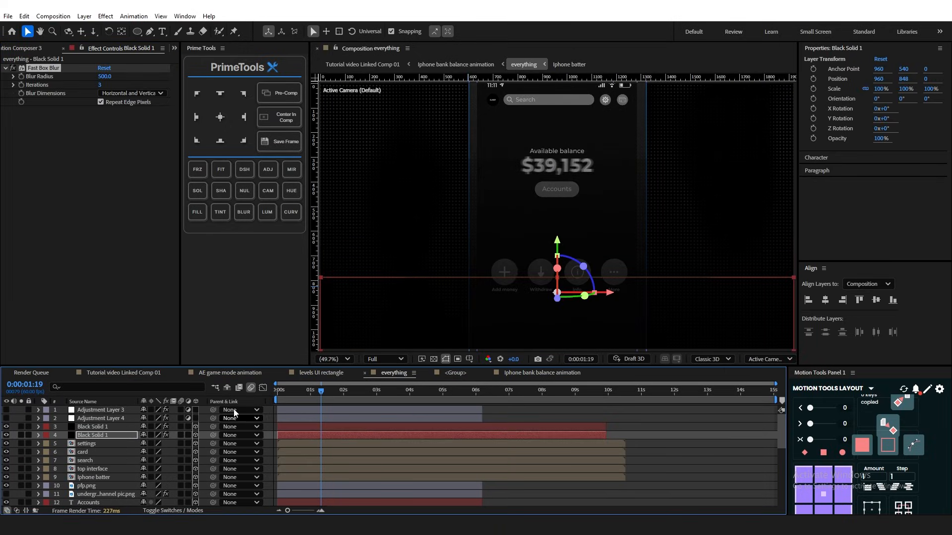
left_click(93, 427)
left_click(104, 76)
left_click(92, 435)
left_click(104, 77)
type("250")
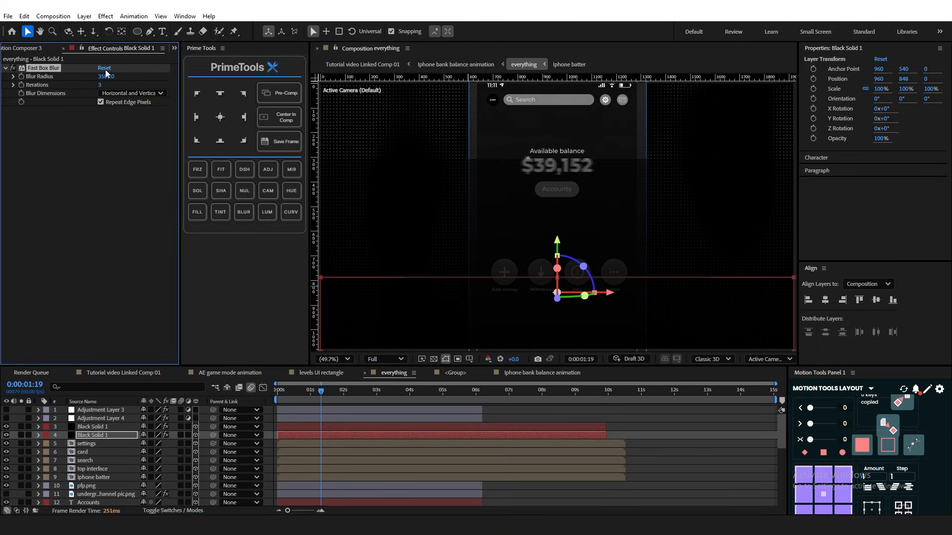
key("Return")
Step: Move the first Black Solid 1 layer upward to about Y position 594
left_click(649, 466)
left_click_drag(421, 293, 428, 271)
left_click(628, 426)
left_click(479, 342)
left_click(352, 432)
left_click(345, 427)
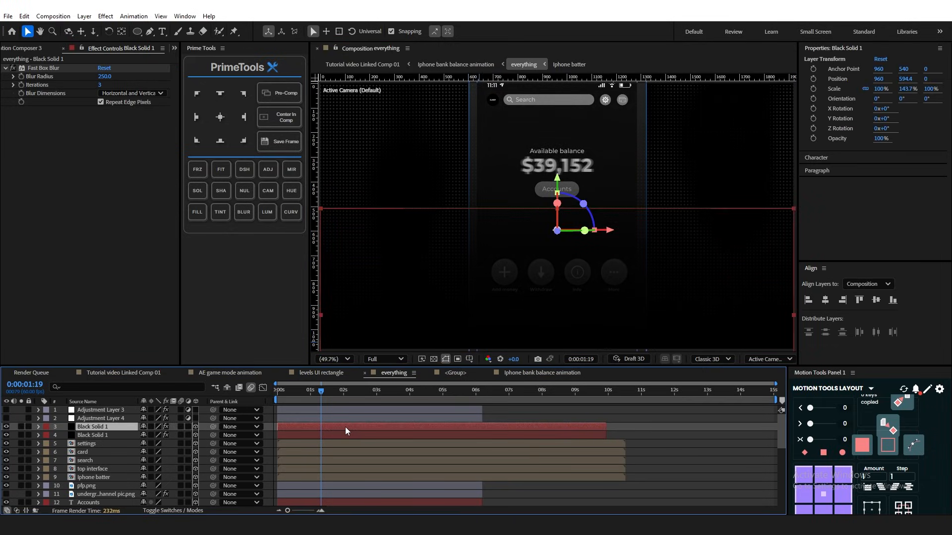
Step: Set the first Black Solid 1 layer's Fast Box Blur radius to 200
left_click(105, 77)
type("200")
key("Return")
left_click(637, 431)
scroll(476, 346, "down", 2)
left_click(334, 358)
left_click(340, 168)
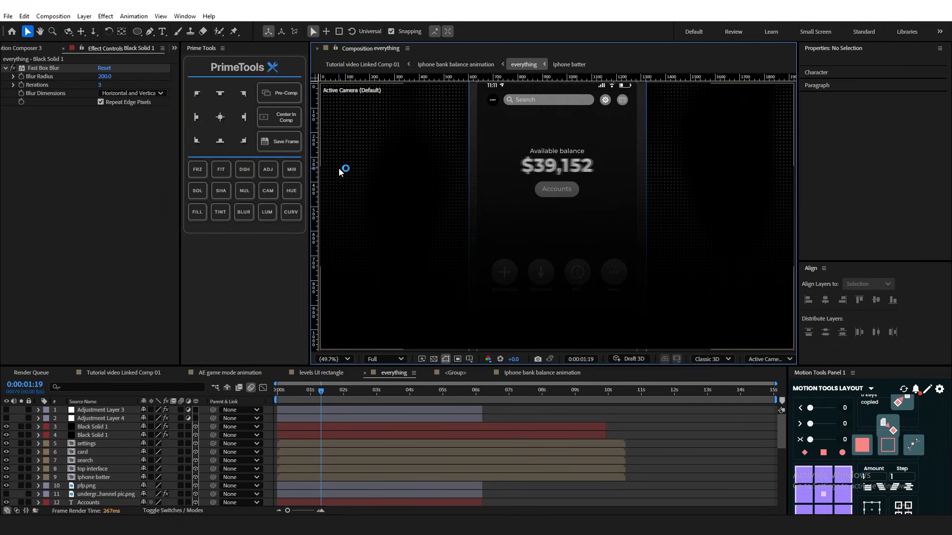
scroll(460, 332, "down", 2)
left_click(333, 358)
left_click(340, 168)
Step: Move the second Black Solid 1 layer slightly upward over the phone's lower part
left_click(513, 435)
left_click_drag(440, 324, 443, 314)
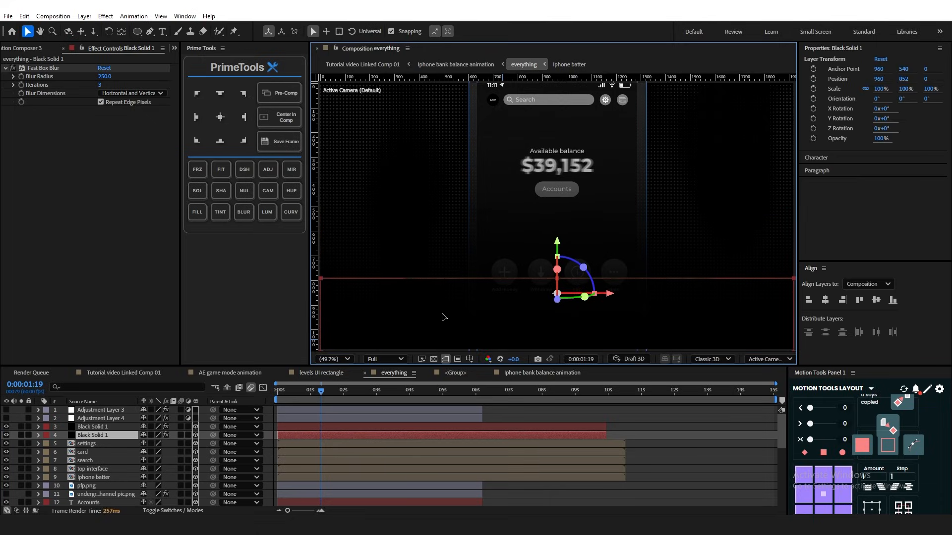
left_click(629, 432)
left_click(334, 358)
left_click(349, 169)
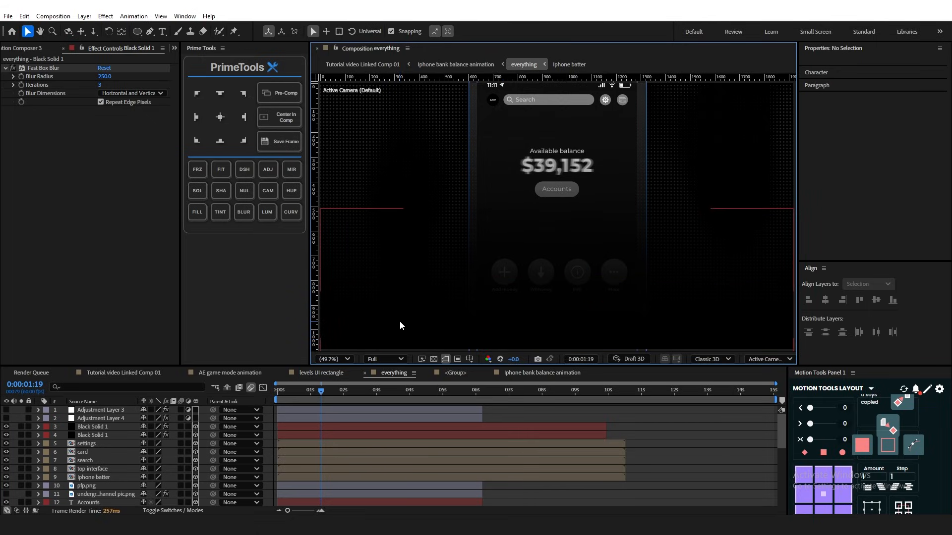
Step: Toggle the visibility of both Black Solid 1 layers to compare the phone screen with and without the shadow
left_click_drag(6, 427, 6, 435)
left_click(98, 427)
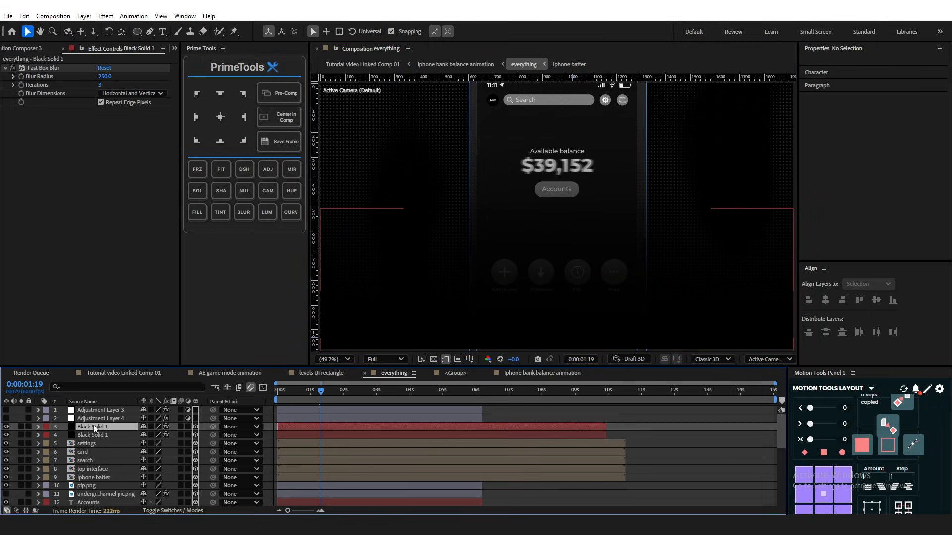
key("ctrl+shift+a")
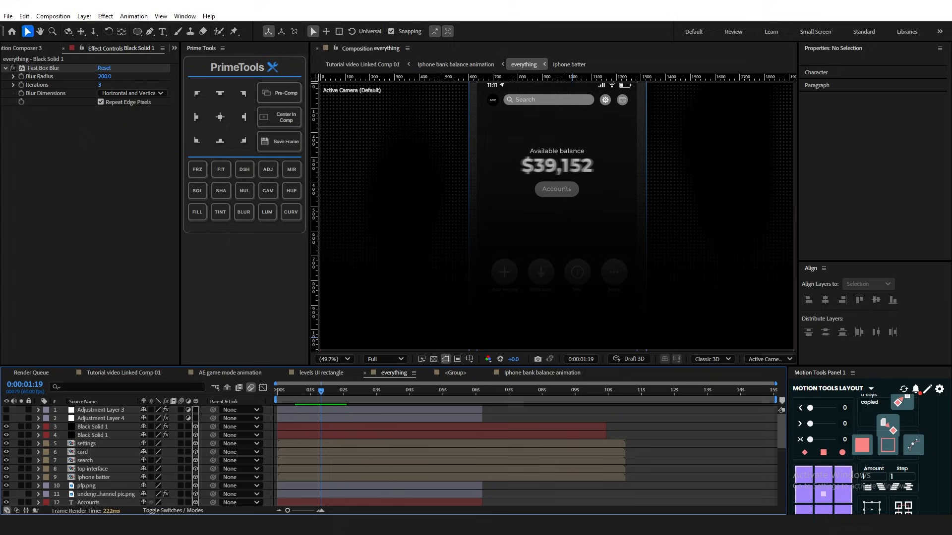
Step: Select the cyan glow shape layer and make it visible
scroll(131, 441, "down", 7)
left_click(91, 484)
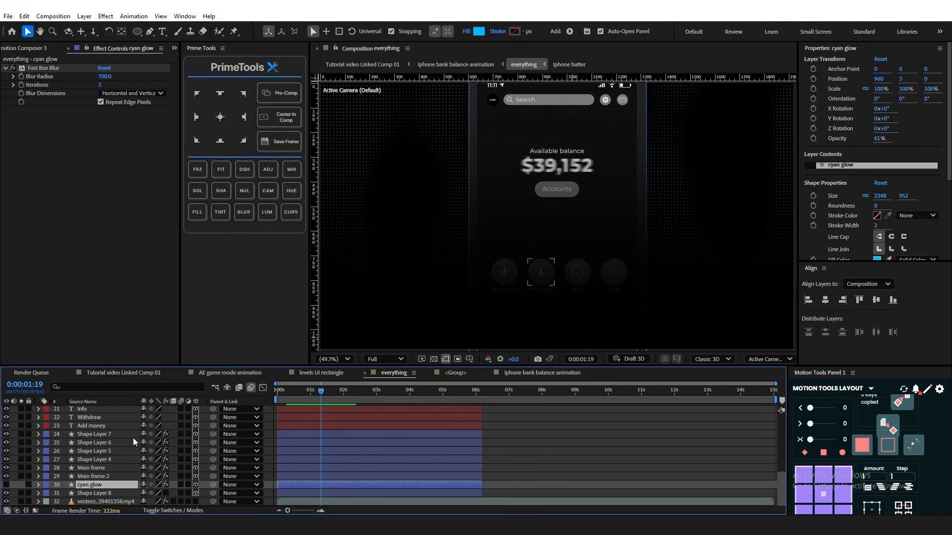
left_click(6, 485)
scroll(551, 268, "down", 2)
left_click_drag(566, 251, 542, 315)
key("v")
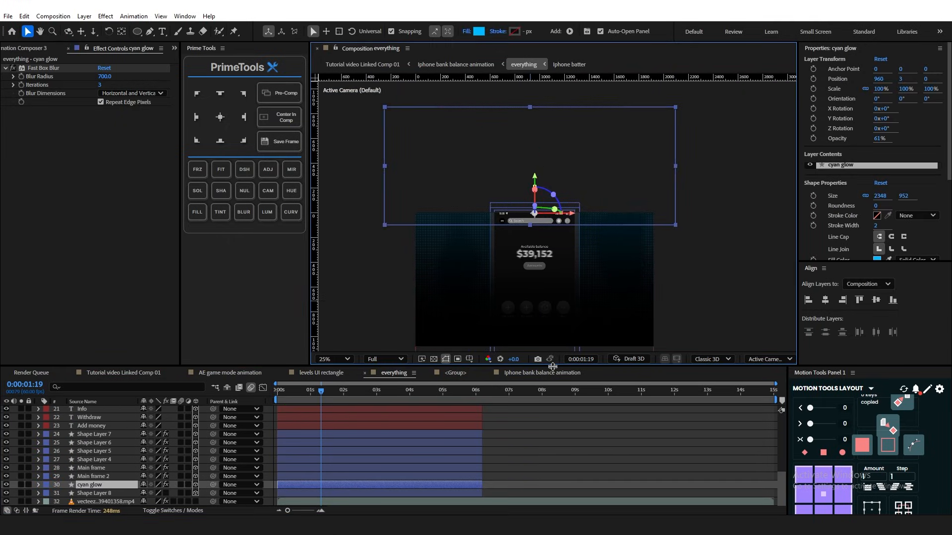
Step: Move the cyan glow layer slightly downward to Y position 47
left_click_drag(552, 366, 552, 428)
scroll(480, 253, "up", 2)
scroll(695, 263, "down", 1)
scroll(359, 240, "up", 1)
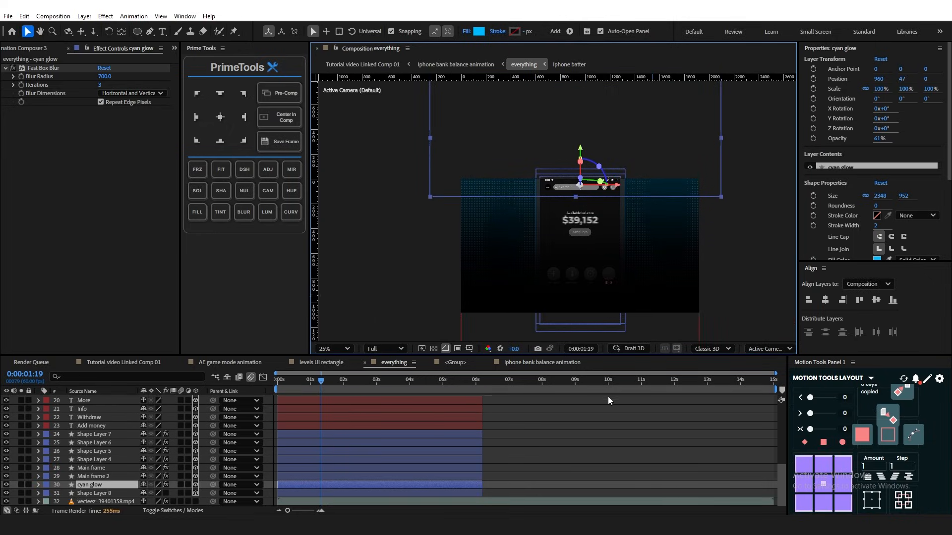
left_click(608, 397)
key("shift+slash")
left_click(331, 151)
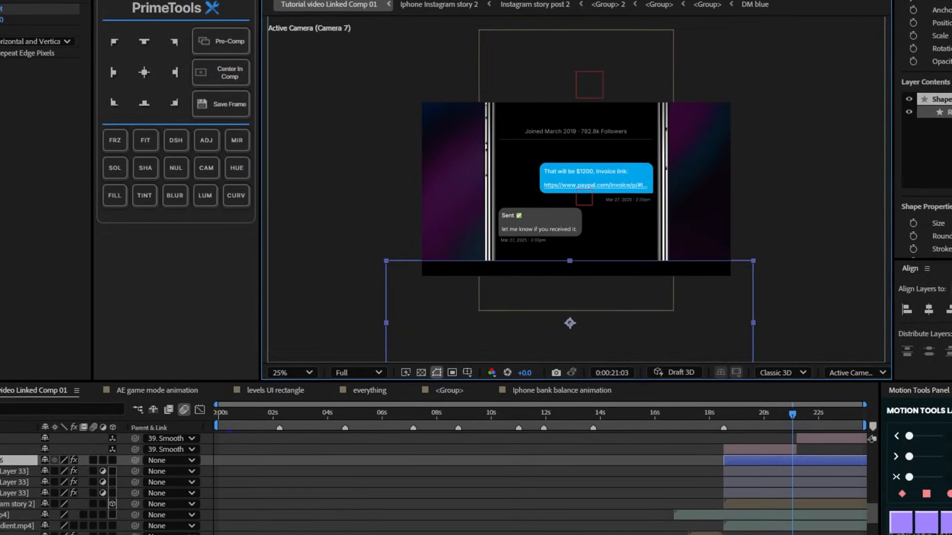
Step: Examine the blurred Shape Layer 6 shadow at the lower edge of the chat scene by toggling its visibility
left_click(575, 498)
scroll(548, 255, "up", 4)
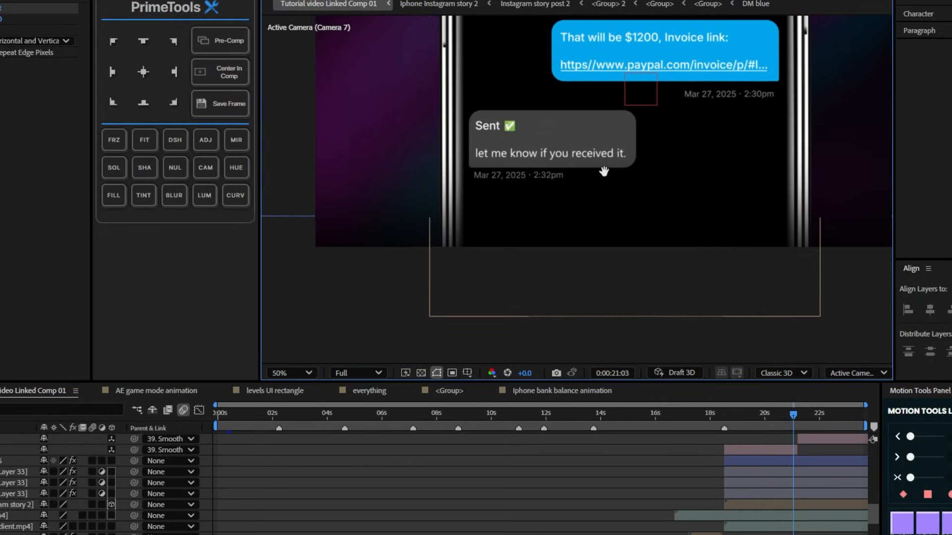
left_click(771, 462)
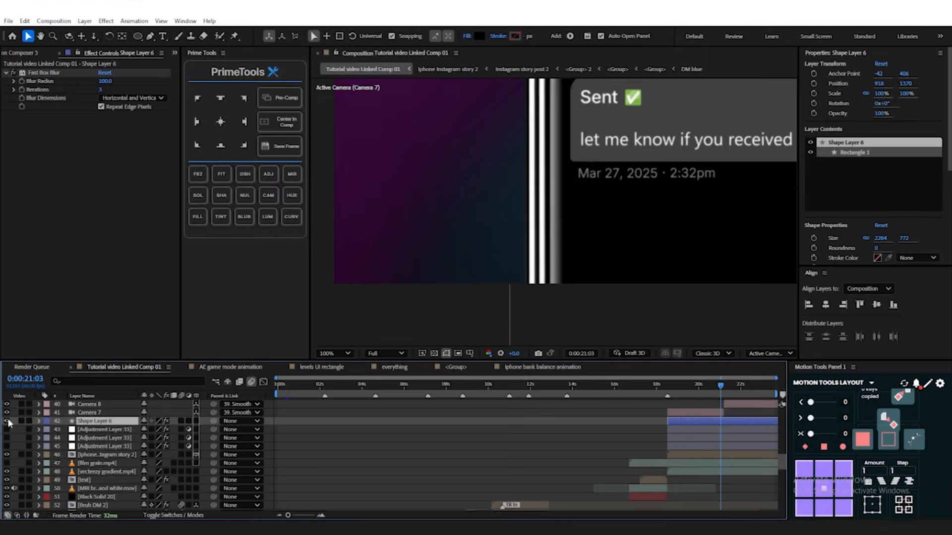
scroll(615, 225, "down", 5)
left_click(346, 349)
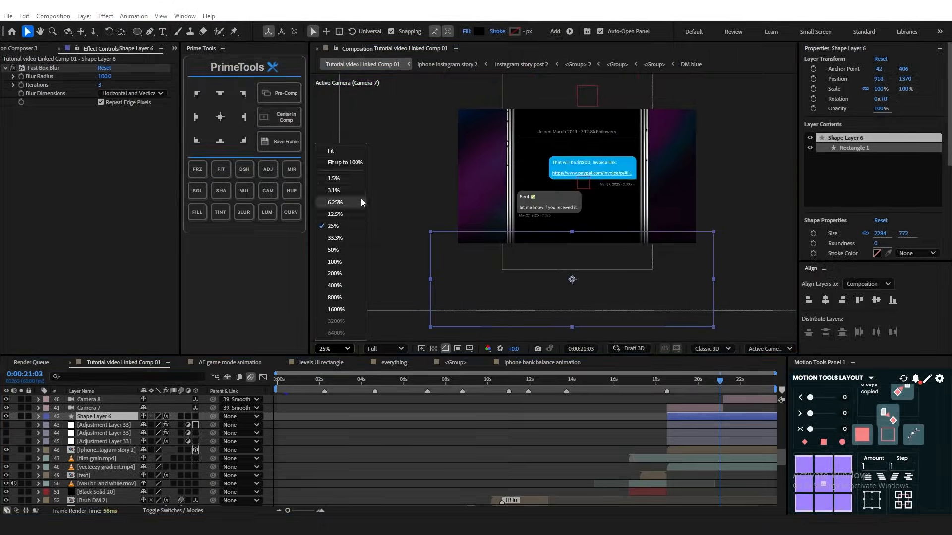
left_click(353, 165)
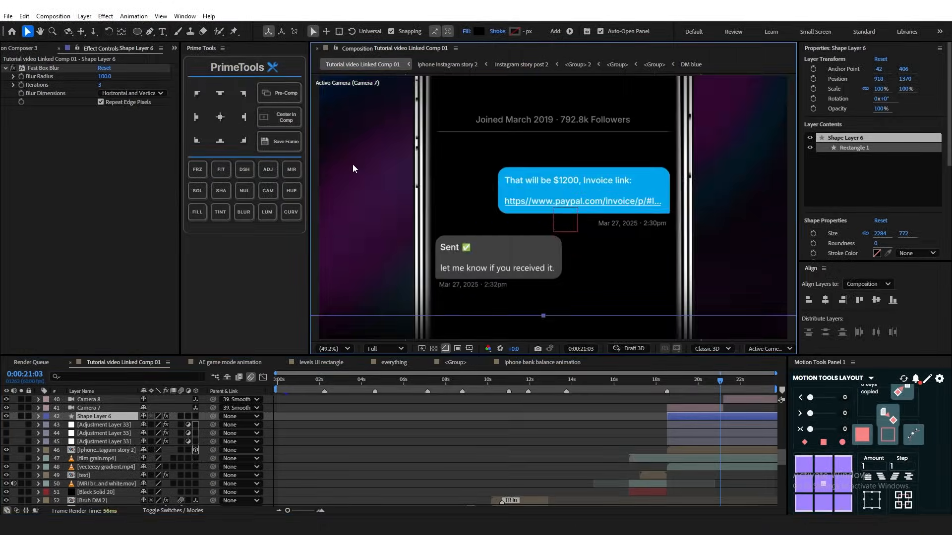
left_click(6, 417)
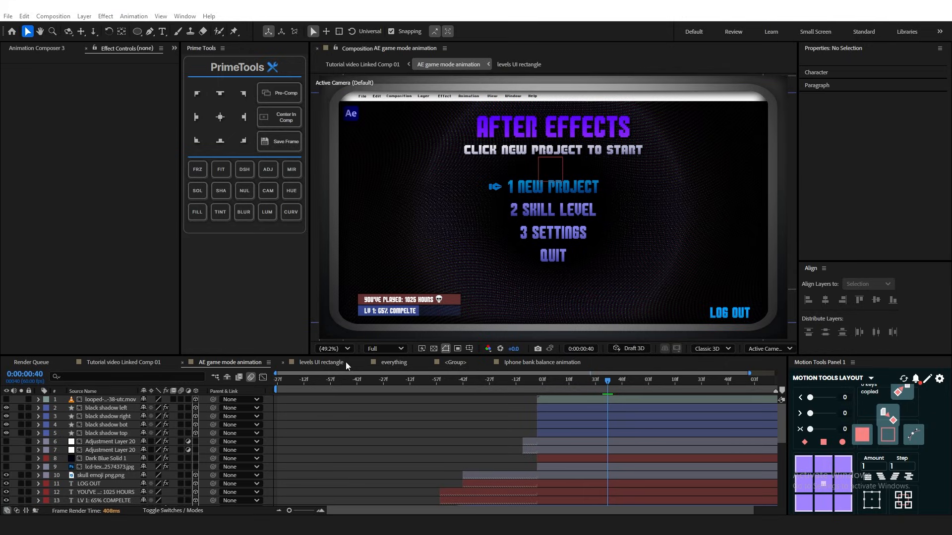
Step: Inspect the retro screen frame's corner closely while toggling the four black shadow layers
left_click_drag(400, 218, 545, 291)
scroll(549, 233, "up", 2)
left_click_drag(543, 223, 616, 333)
left_click_drag(610, 275, 618, 268)
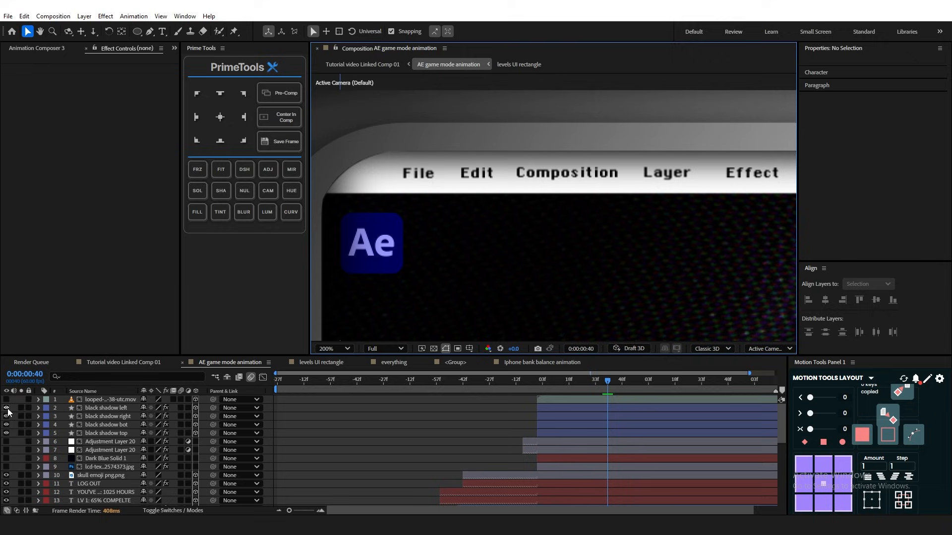
left_click_drag(7, 409, 7, 433)
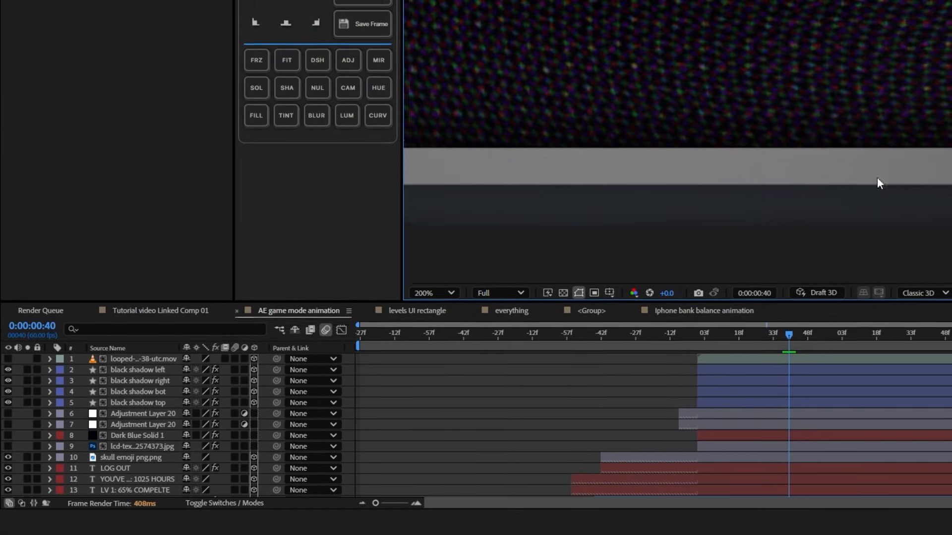
Step: Toggle the black shadow bot layer repeatedly and examine the shading along the frame's lower edge and corner
left_click(7, 392)
left_click(7, 392)
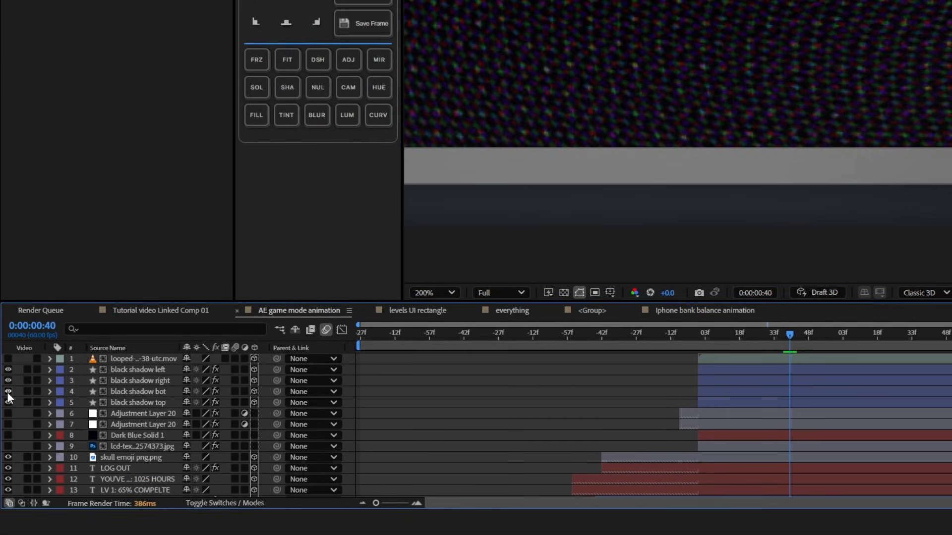
left_click(7, 392)
left_click(7, 392)
left_click(6, 392)
left_click(7, 392)
left_click(7, 392)
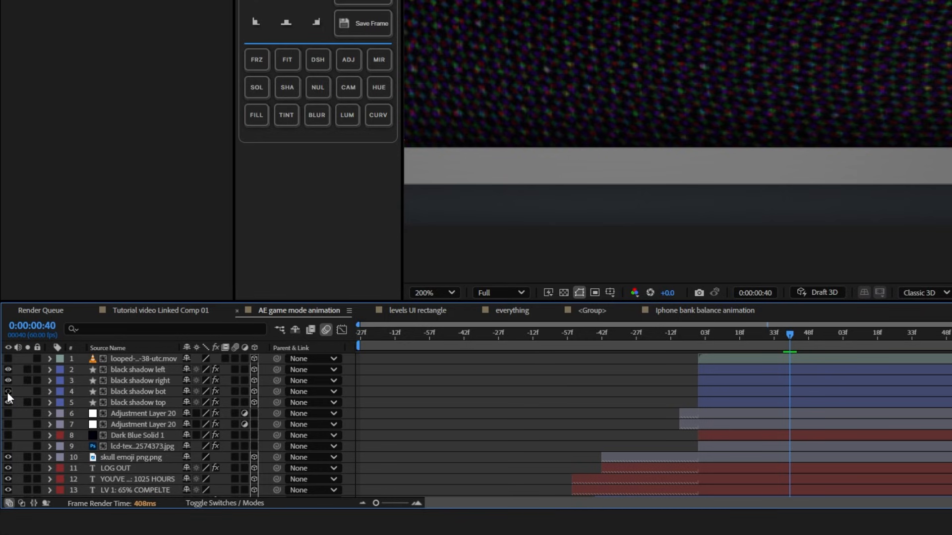
left_click(7, 393)
left_click_drag(605, 186, 713, 191)
left_click_drag(555, 170, 666, 198)
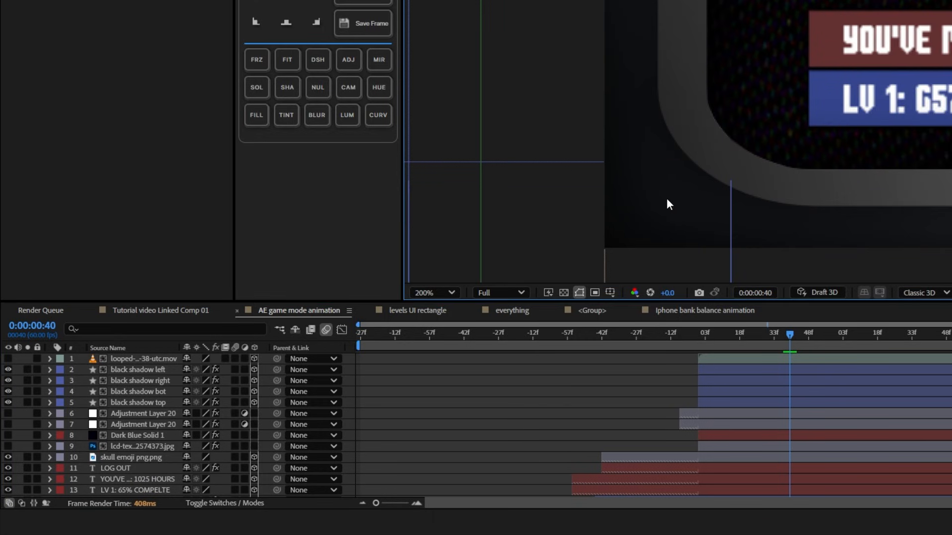
Step: Locate the mask area layer among the game mode animation's layers
key("shift+slash")
left_click_drag(516, 301, 515, 242)
scroll(147, 343, "down", 3)
scroll(147, 343, "down", 3)
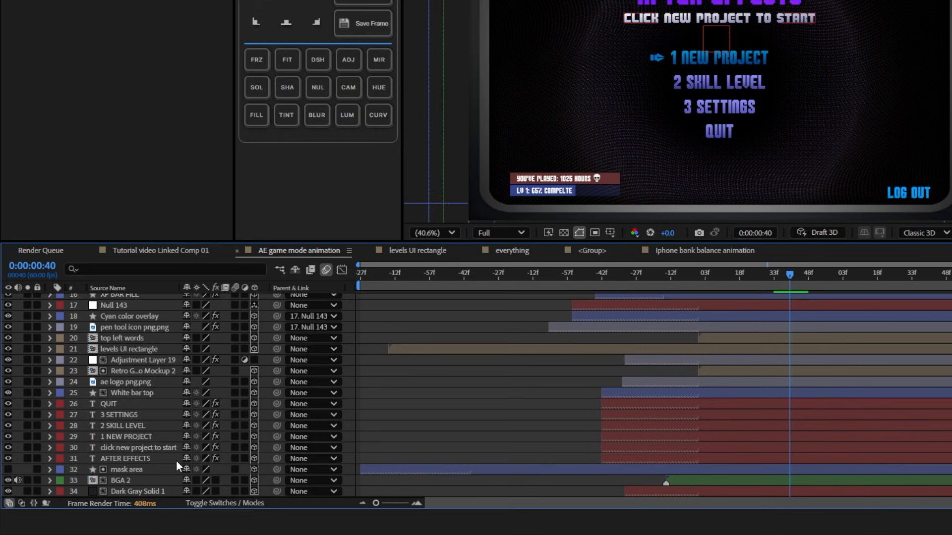
left_click(141, 468)
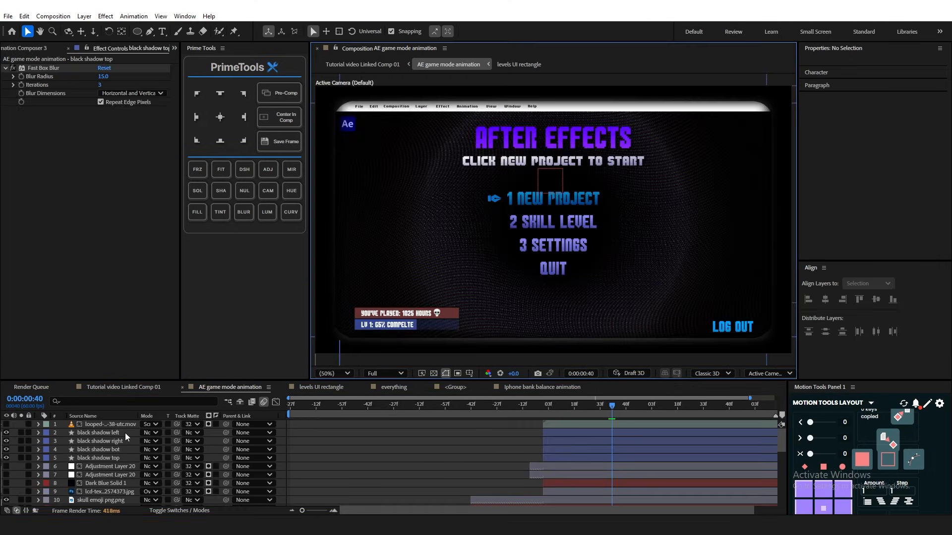
Step: Assign the mask area layer as the track matte of the left, right, bottom and top black shadow layers
left_click(124, 434)
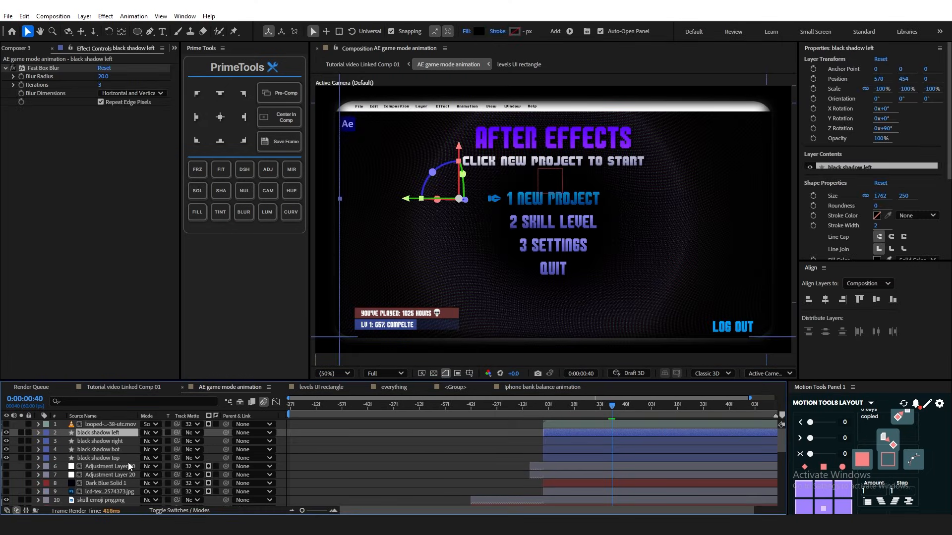
left_click(113, 458, "shift")
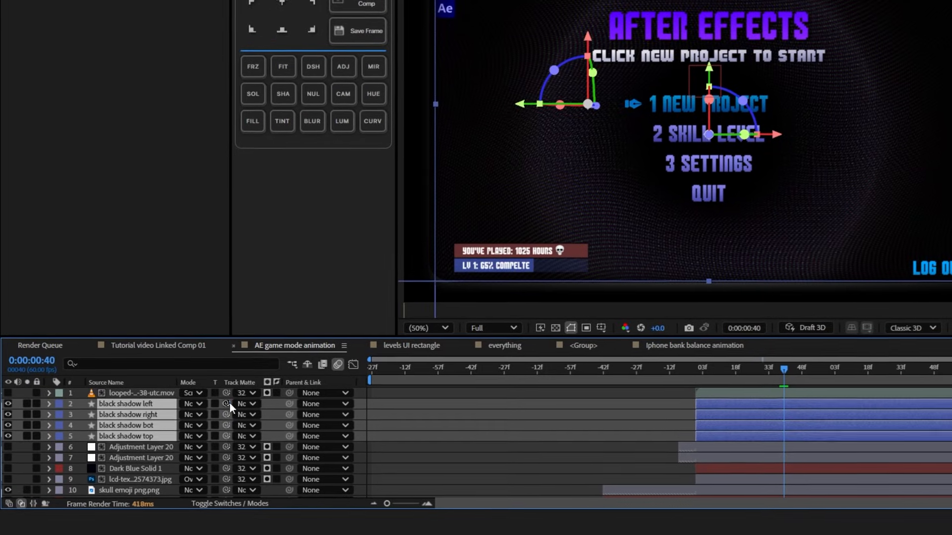
left_click_drag(230, 403, 140, 474)
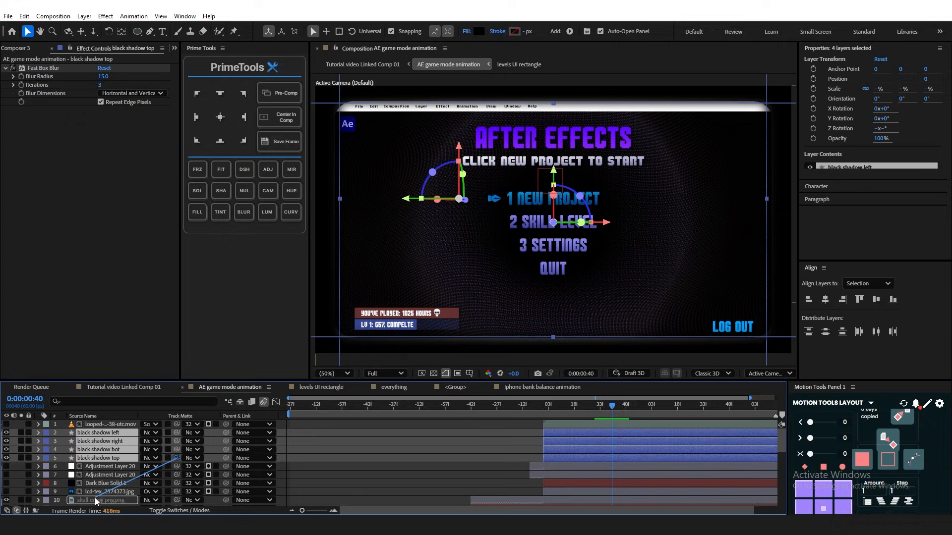
left_click_drag(97, 500, 107, 485)
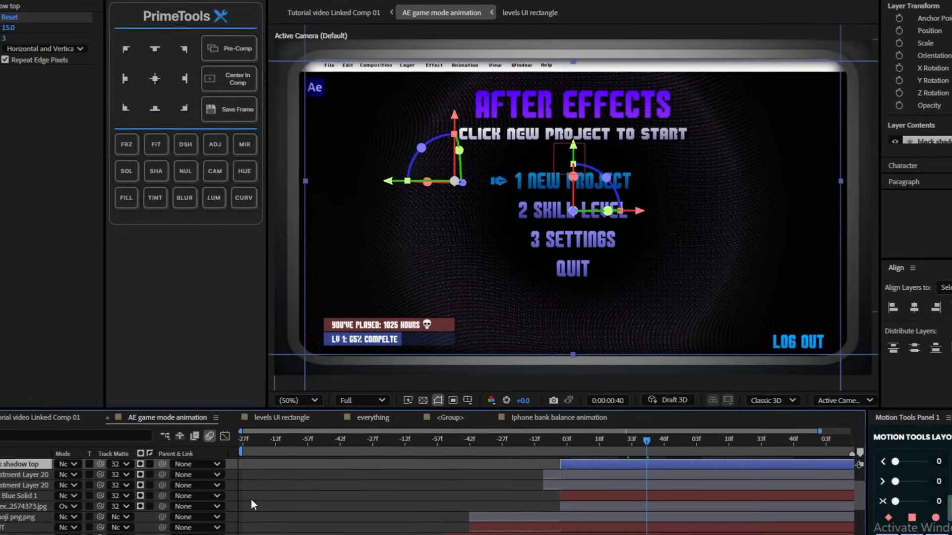
left_click(259, 507)
scroll(261, 508, "up", 2)
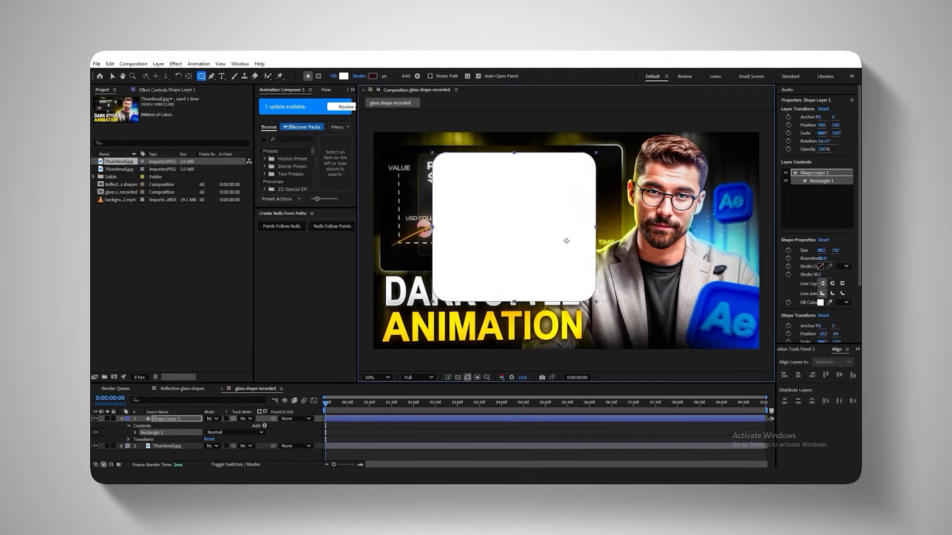
Step: Draw a white rounded rectangle about 734 px tall over the thumbnail, center its anchor point, and center it in the composition
left_click_drag(597, 301, 604, 300)
double_click(189, 76, "ctrl")
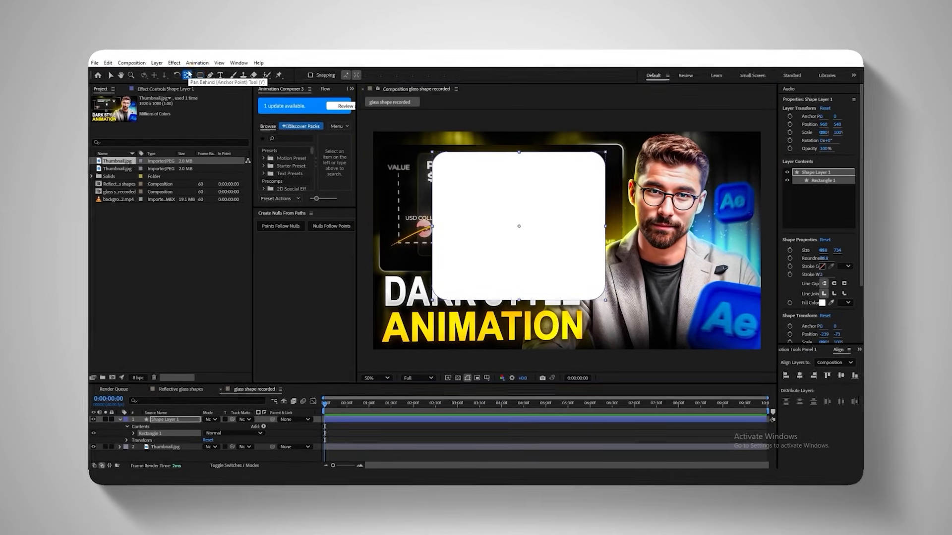
key("ctrl+Home")
key("v")
left_click(487, 416)
left_click(122, 419)
Step: Apply Fast Box Blur to the rounded rectangle layer with a blur radius of 25
left_click(162, 419)
key("ctrl+space")
type("f")
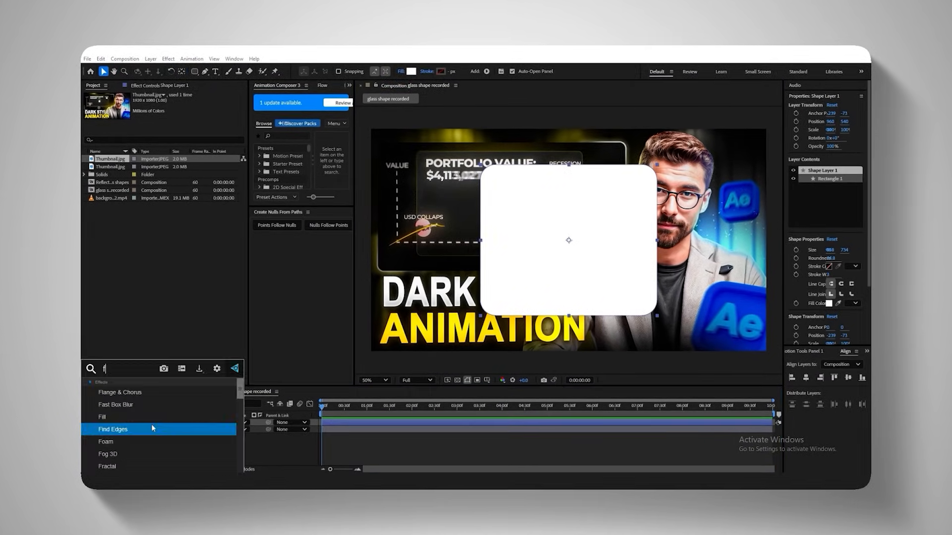
left_click(148, 403)
left_click(176, 110)
type("25")
key("Return")
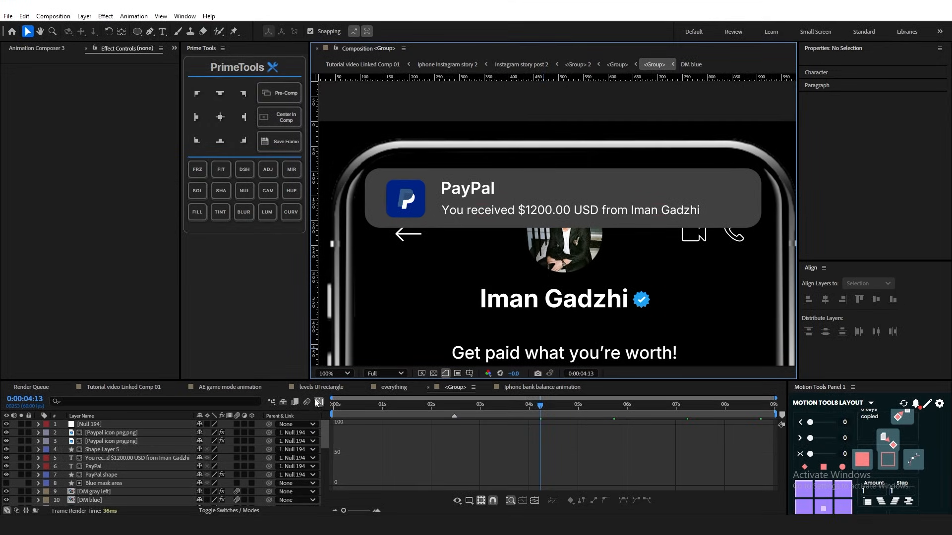
Step: Enable the 4-Color Gradient on the PayPal shape layer and inspect each of its four colors
left_click(317, 403)
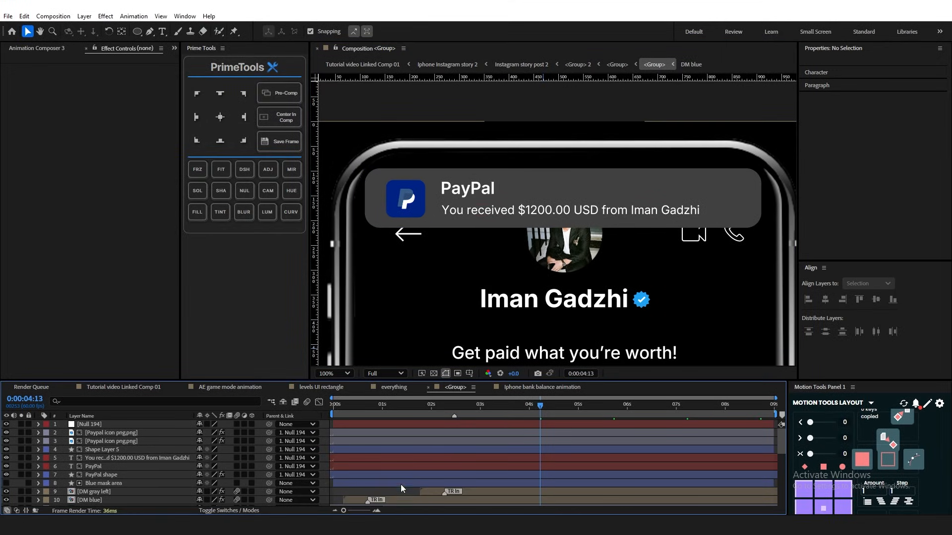
left_click(407, 475)
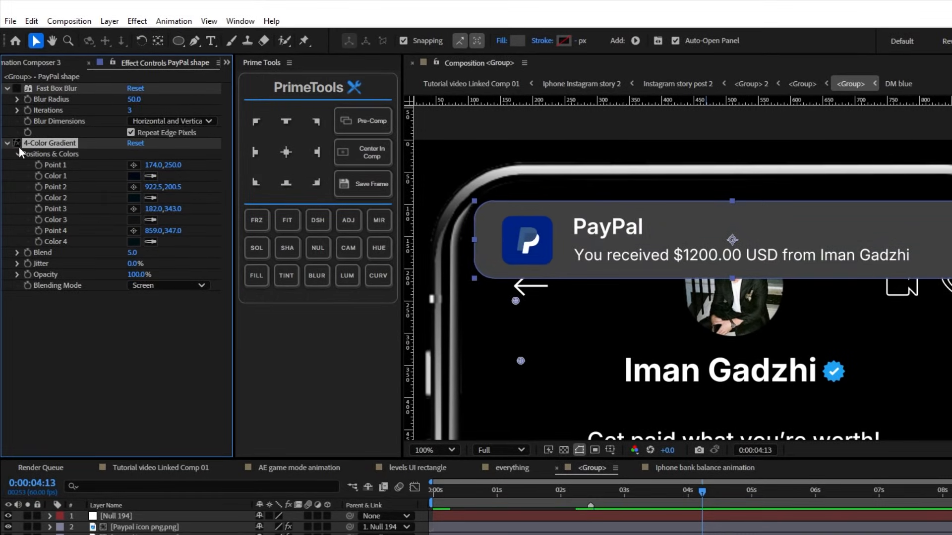
left_click(133, 176)
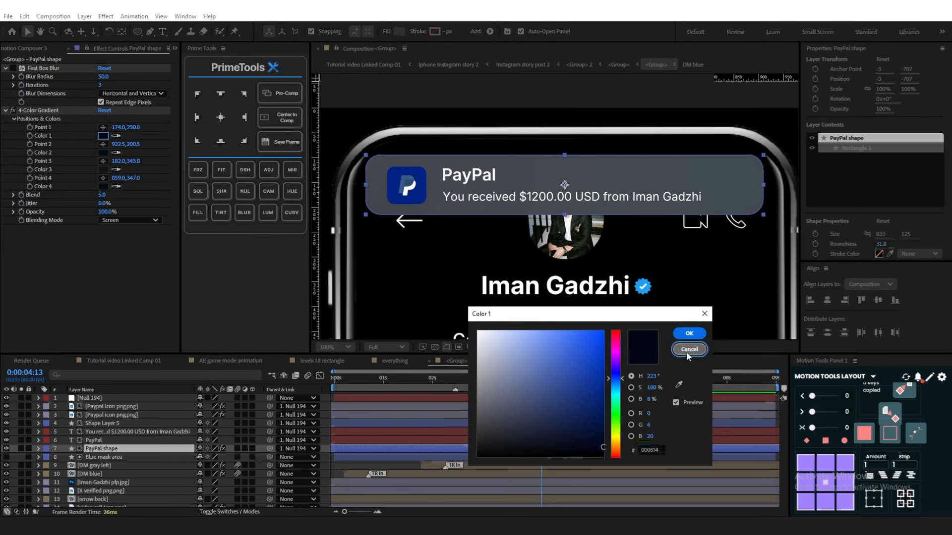
left_click(742, 379)
left_click(112, 165)
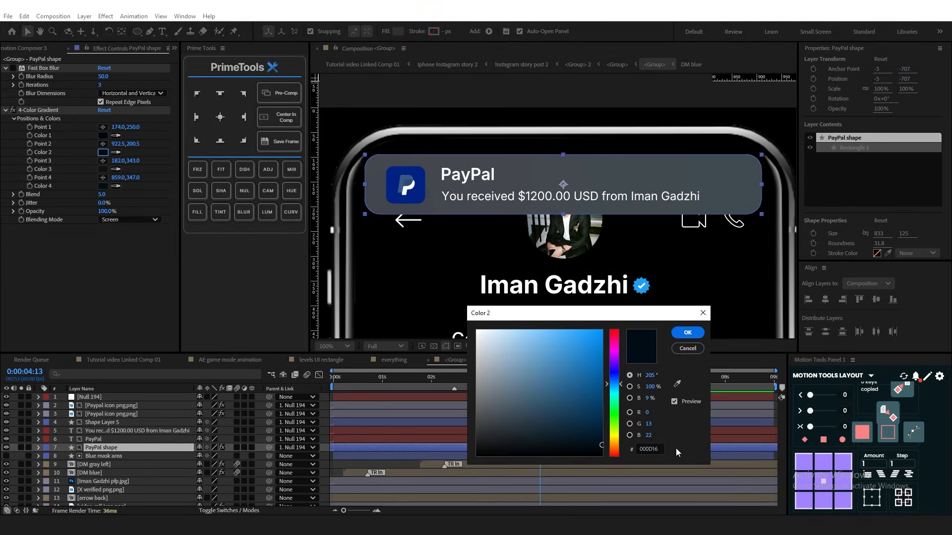
left_click(688, 348)
left_click(103, 169)
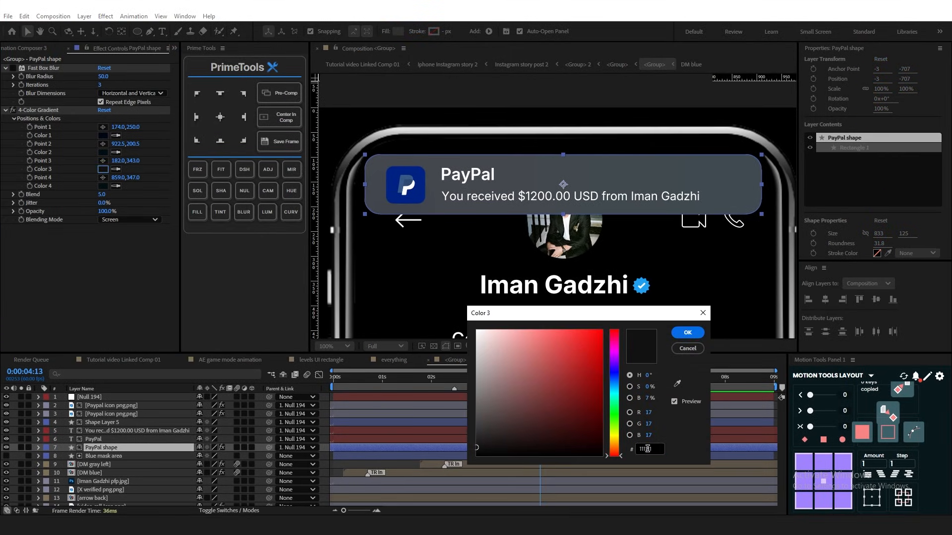
key("Return")
left_click(103, 186)
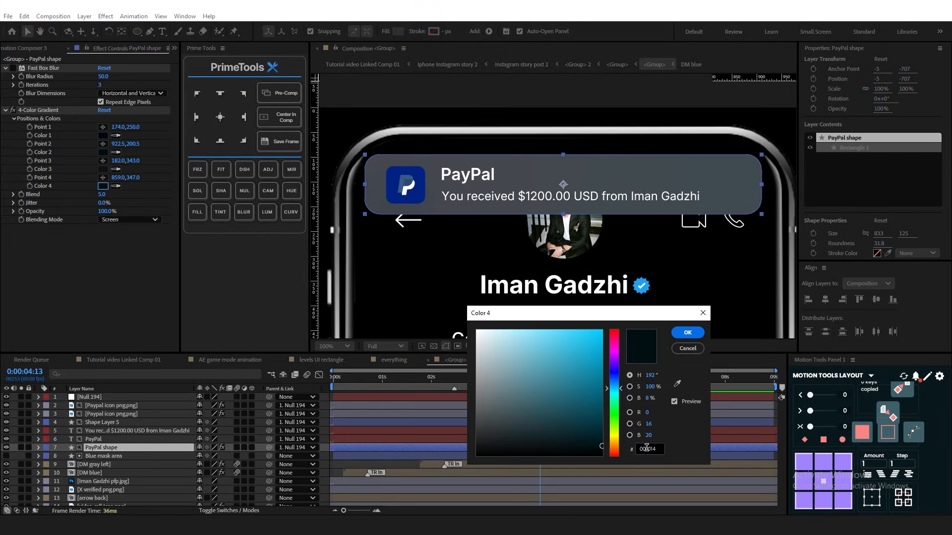
left_click(691, 349)
Step: Enable Fast Box Blur on the PayPal shape layer
left_click(371, 462)
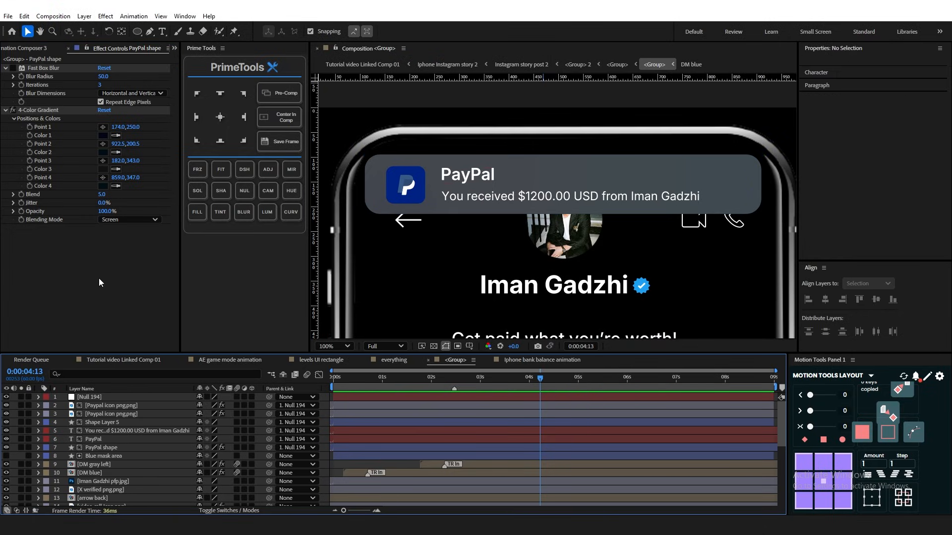
left_click(12, 68)
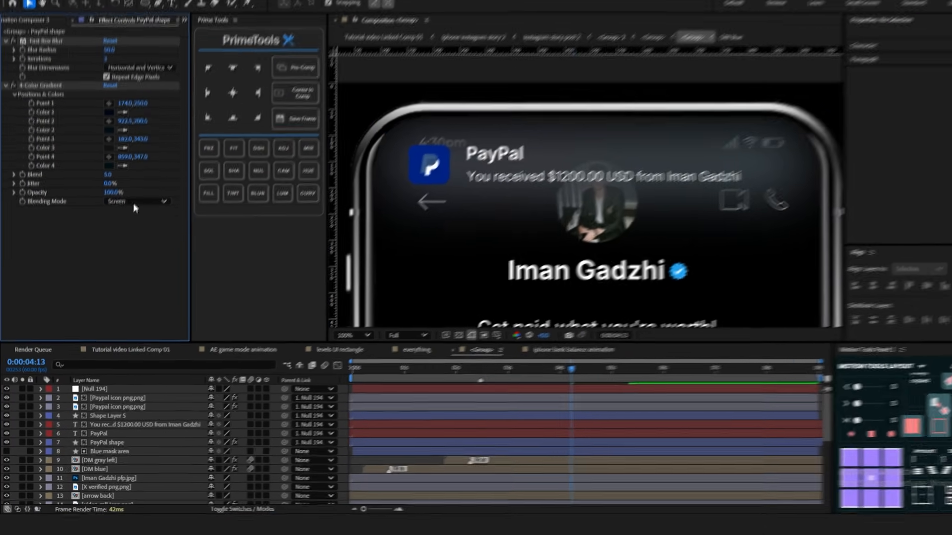
left_click(165, 448)
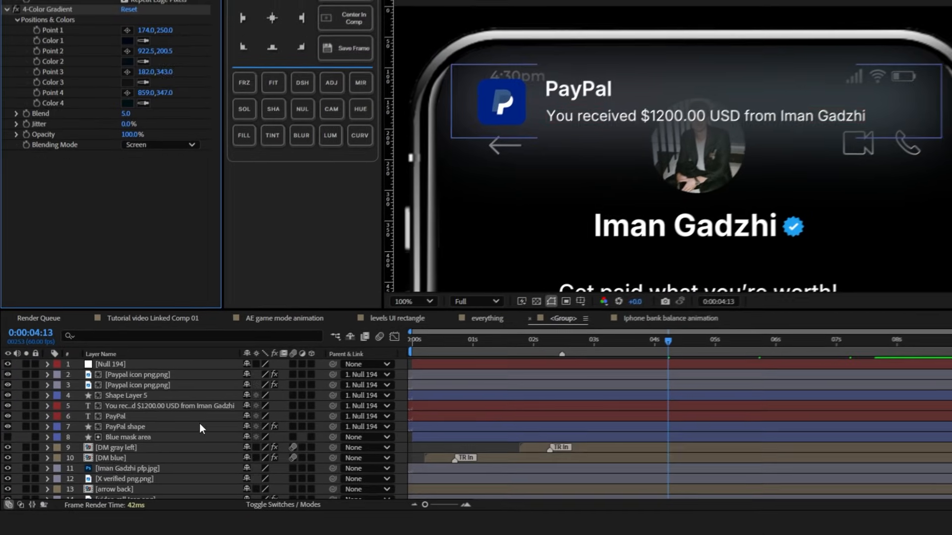
left_click(244, 448)
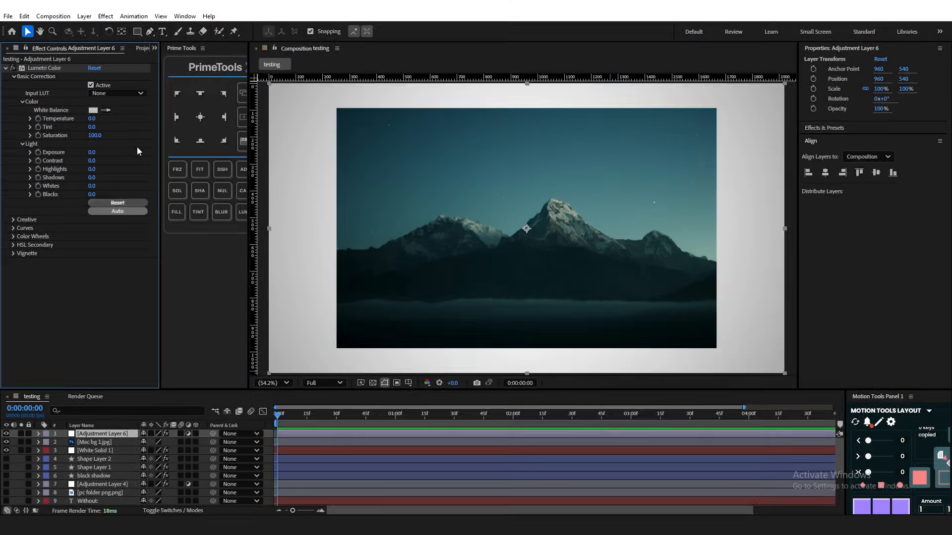
Step: Try Lumetri Color saturation values of 190 and 150 on the adjustment layer over the mountain image
left_click_drag(96, 139, 170, 157)
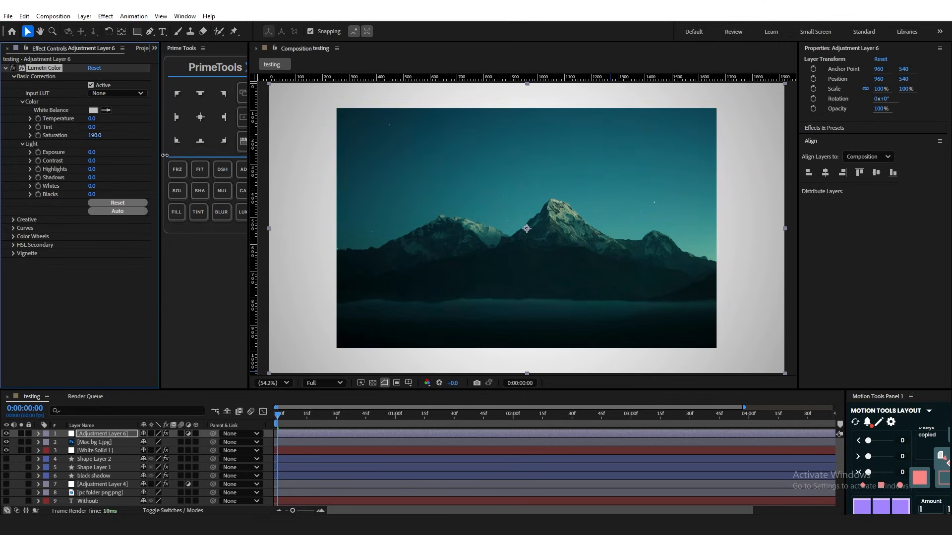
left_click(94, 135)
type("100")
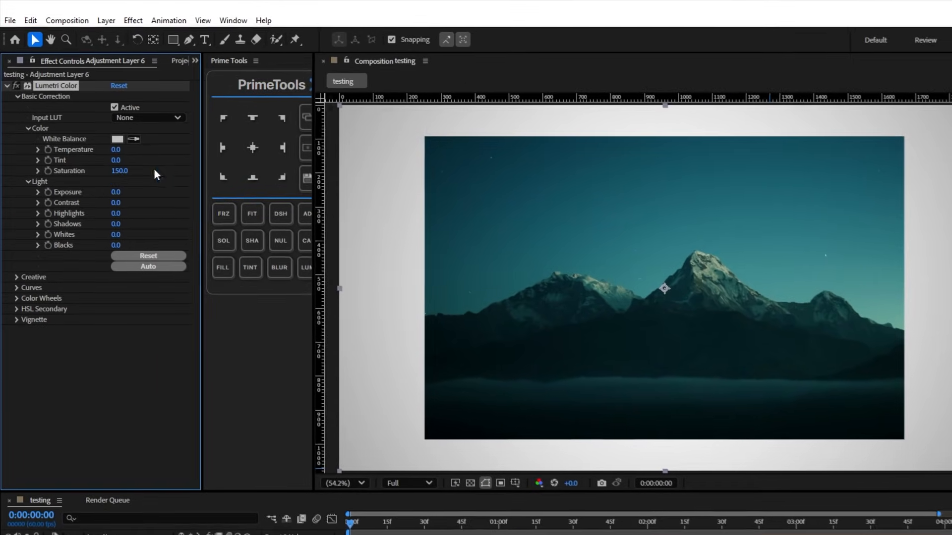
key("Return")
left_click(127, 177)
type("15")
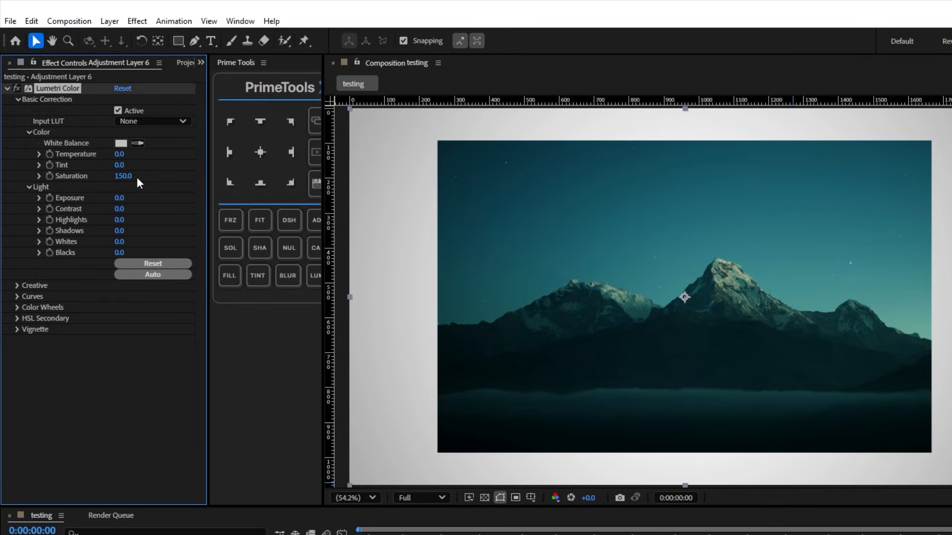
Step: Set the adjustment layer's Lumetri Color saturation to 125, exposure to 1, shadows to -25 and contrast to 25
mouse_move(120, 202)
left_mouse_down()
mouse_move(137, 200)
mouse_move(111, 200)
mouse_move(134, 206)
left_mouse_up()
key("Return")
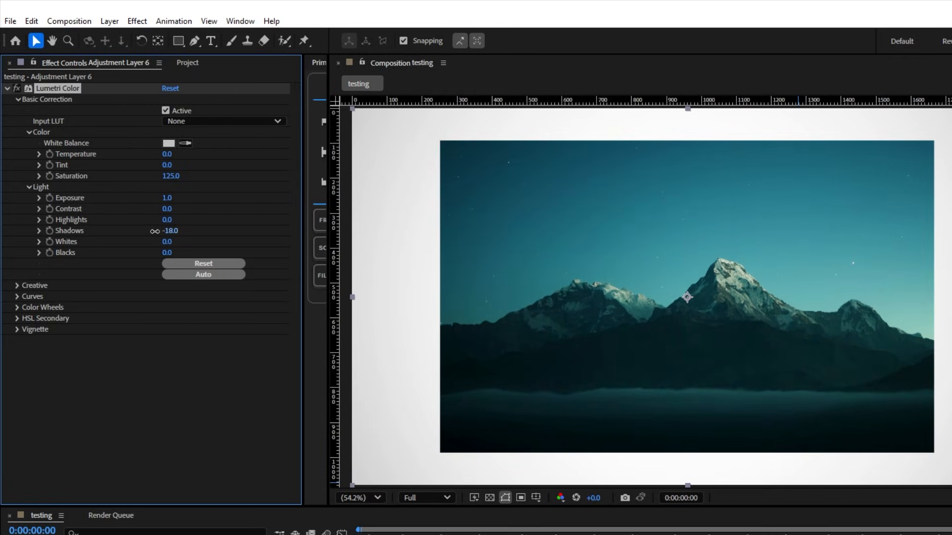
mouse_move(154, 231)
left_mouse_down()
mouse_move(88, 240)
mouse_move(151, 232)
left_mouse_up()
left_click(171, 231)
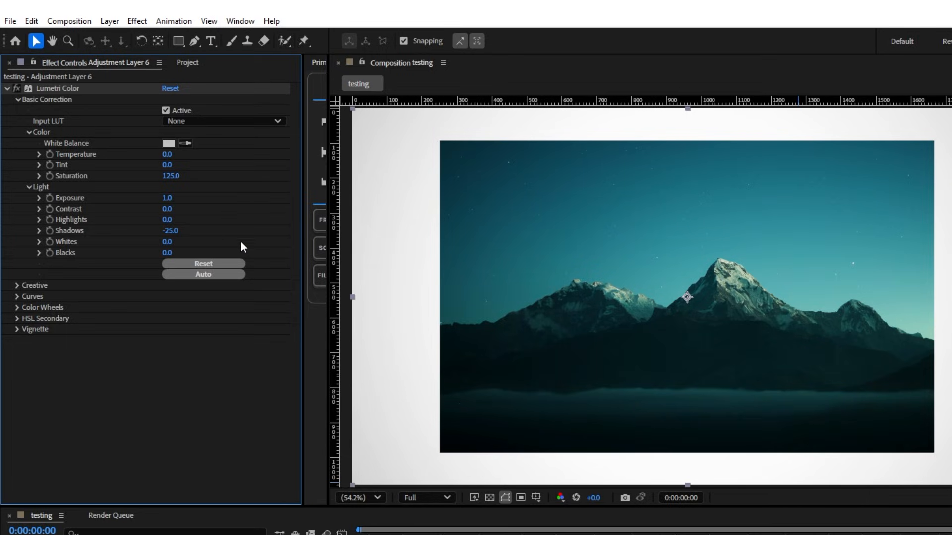
left_click_drag(169, 209, 256, 208)
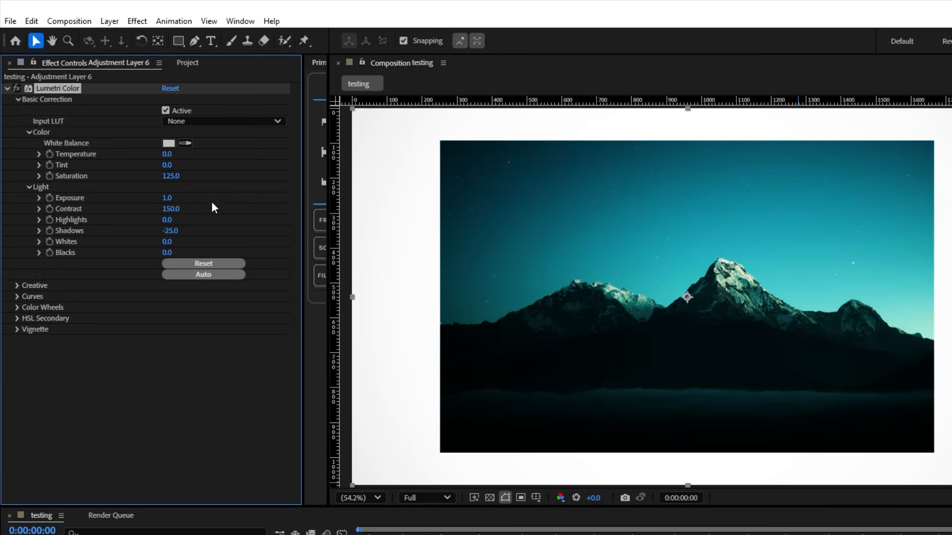
key("Return")
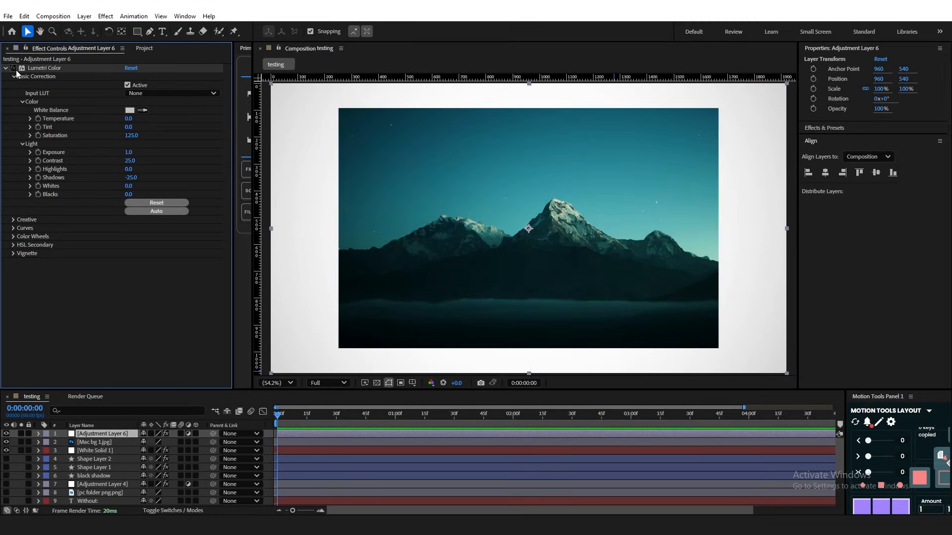
Step: Compare the mountain image with and without the Lumetri Color effect
left_click(15, 70)
left_click(15, 70)
left_click(15, 69)
left_click(15, 69)
left_click(15, 69)
left_click(15, 69)
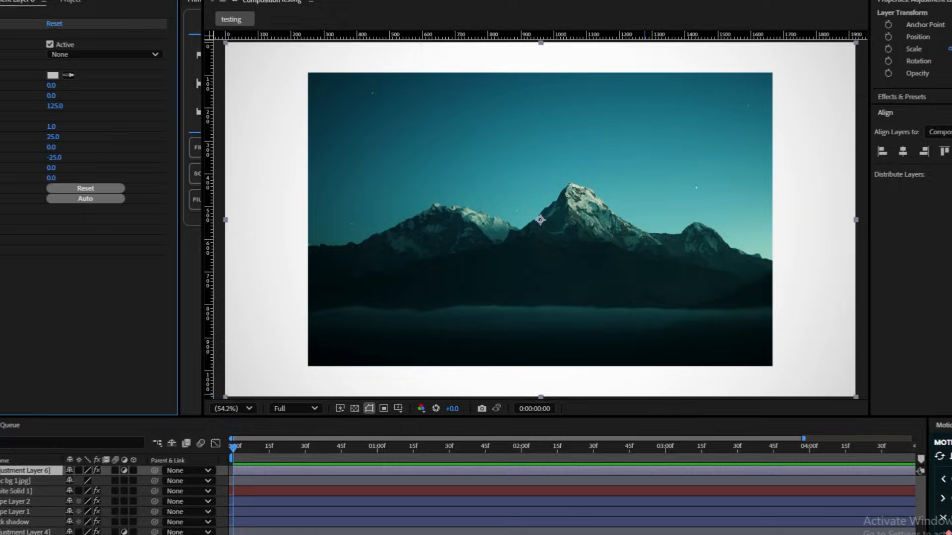
left_click(1, 23)
left_click(1, 24)
left_click(1, 24)
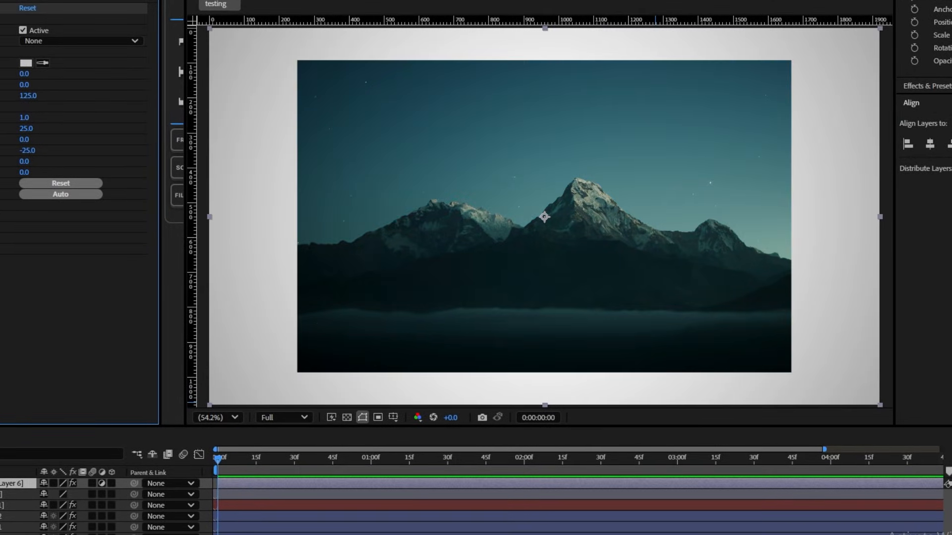
left_click(0, 8)
left_click(0, 8)
left_click(0, 8)
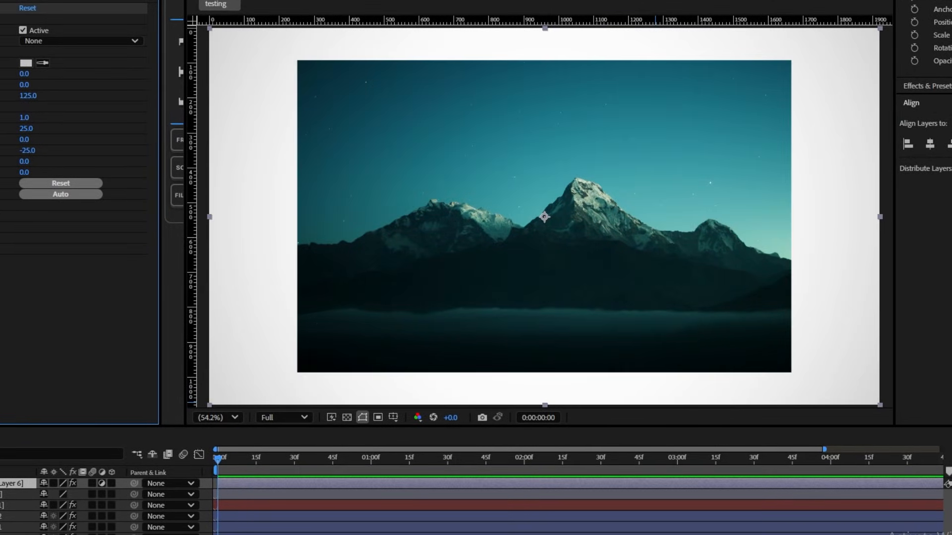
left_click(0, 7)
left_click(3, 60)
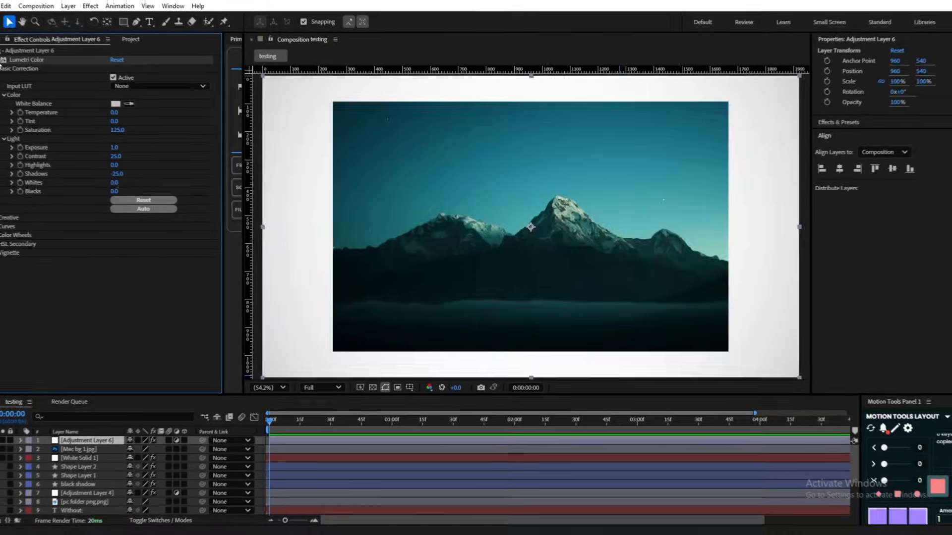
left_click(0, 60)
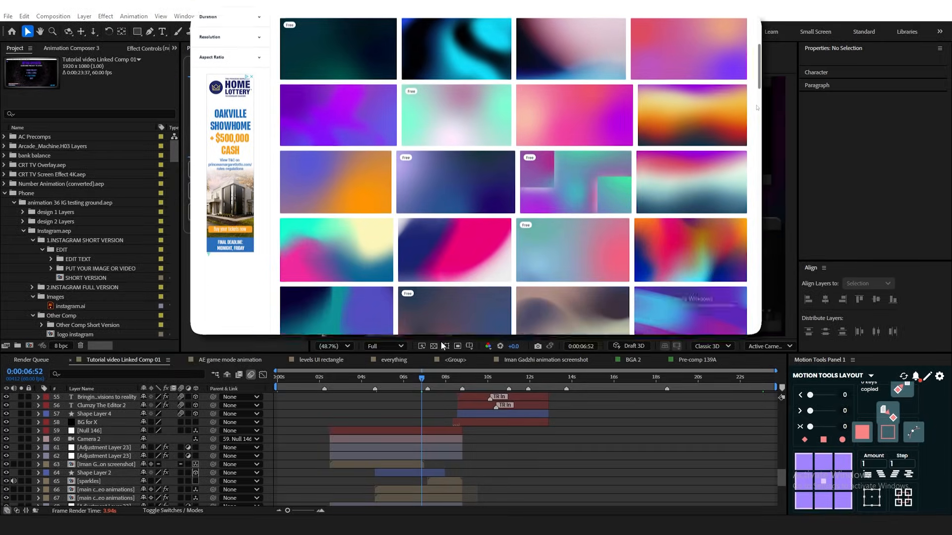
Step: Apply Hue/Saturation to the lower vecteezy gradient.mp4 layer in Tutorial video Linked Comp 01
left_click_drag(476, 353, 476, 303)
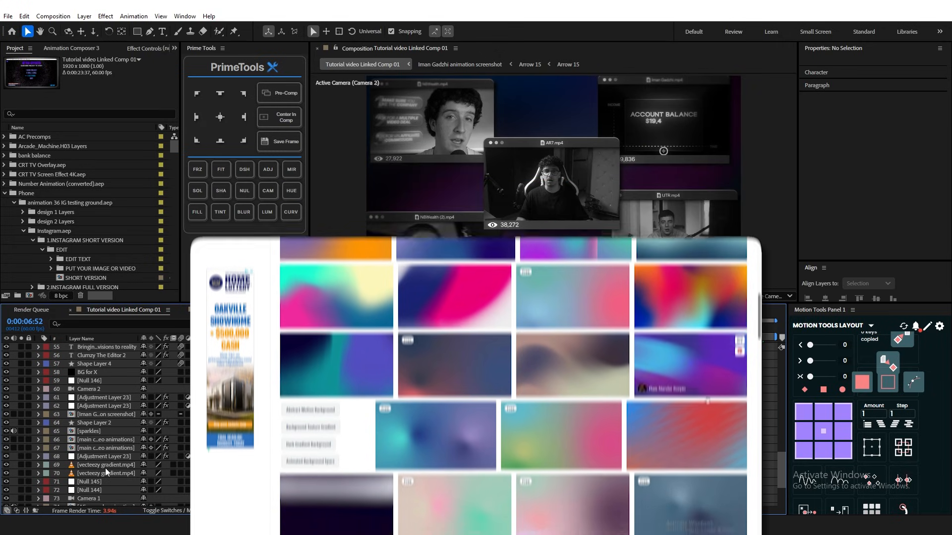
left_click(105, 465)
key("ctrl+space")
type("hue")
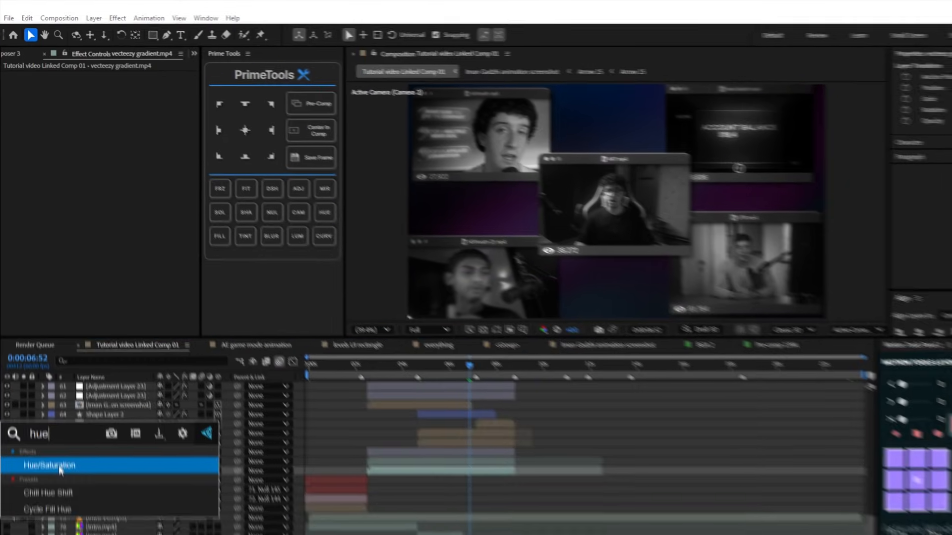
key("Return")
Step: Colorize the vecteezy gradient layer with a hue of 224°, toggling Colorize to compare the result
left_click(130, 264)
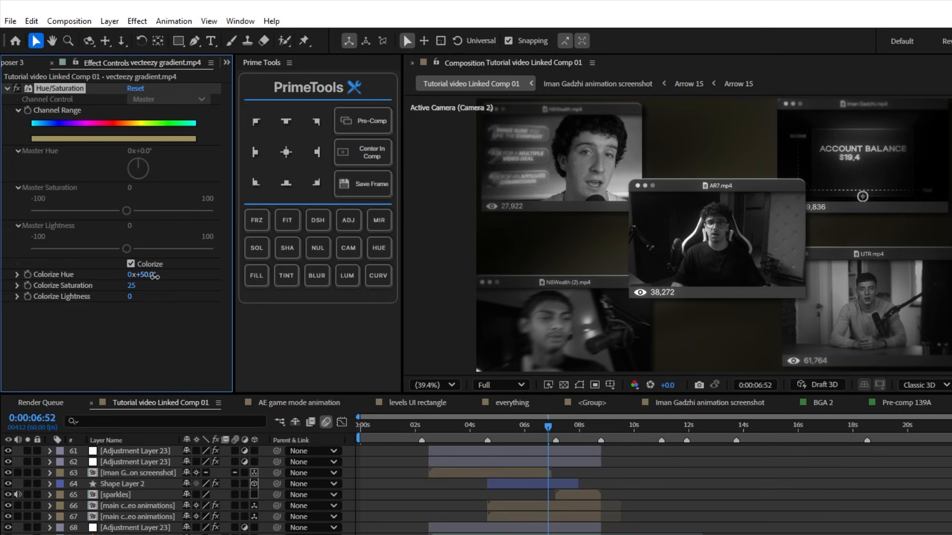
left_click_drag(143, 273, 189, 276)
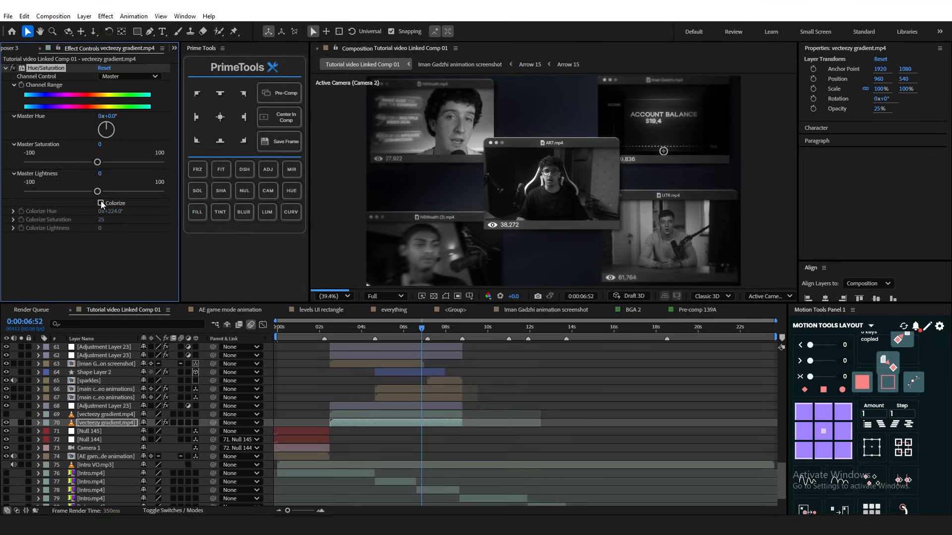
left_click(102, 203)
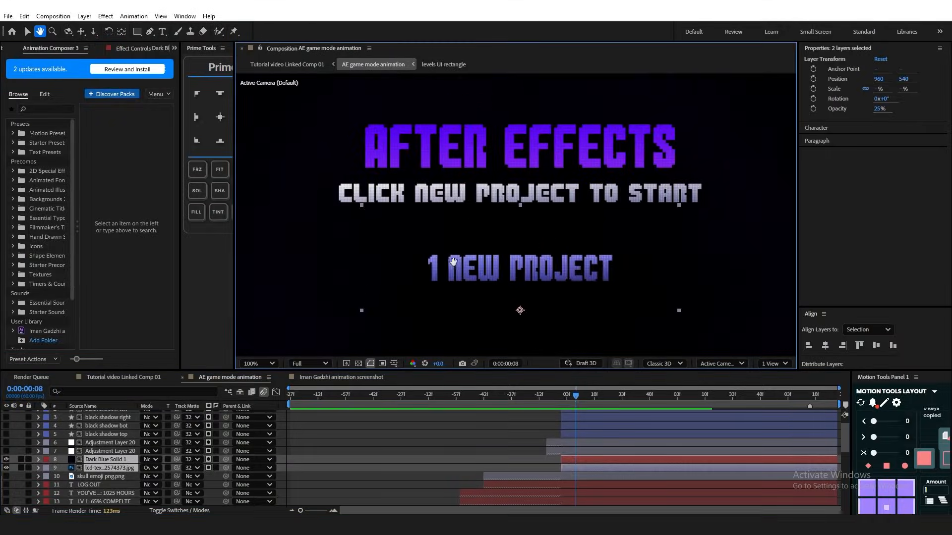
Step: Compare the game mode text up close with and without the LCD texture layer
scroll(454, 263, "up", 1)
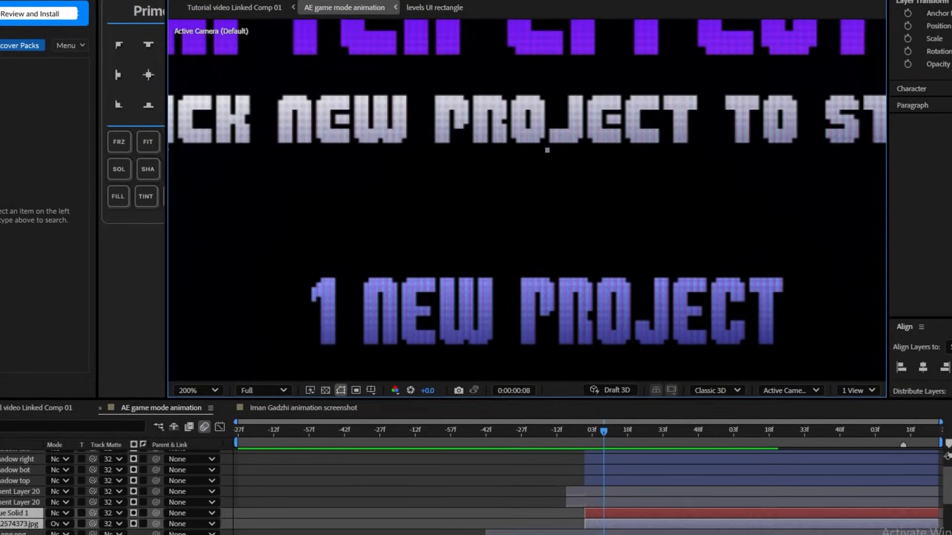
left_click(0, 525)
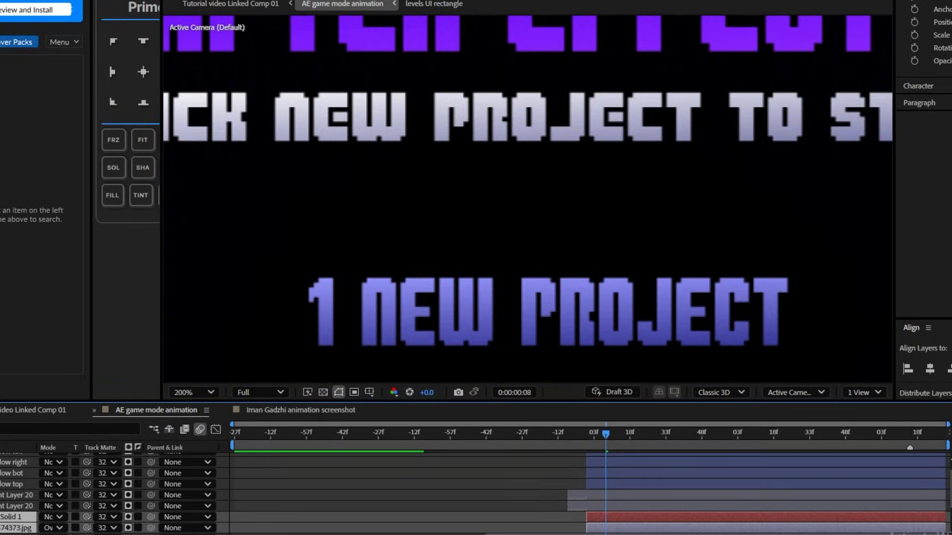
left_click_drag(509, 193, 537, 310)
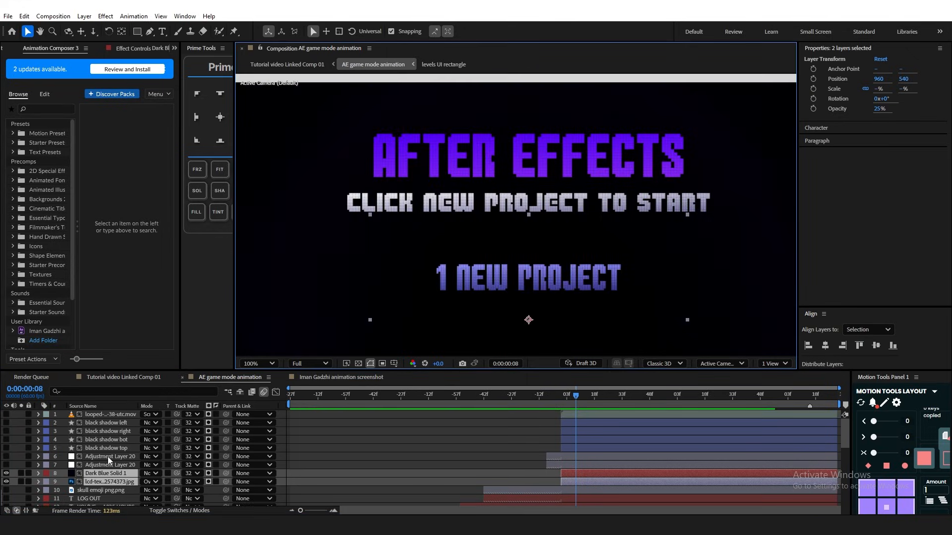
Step: Hide the BGA 2 and title text layers to isolate the LCD texture, and examine its pixel pattern
scroll(108, 457, "down", 8)
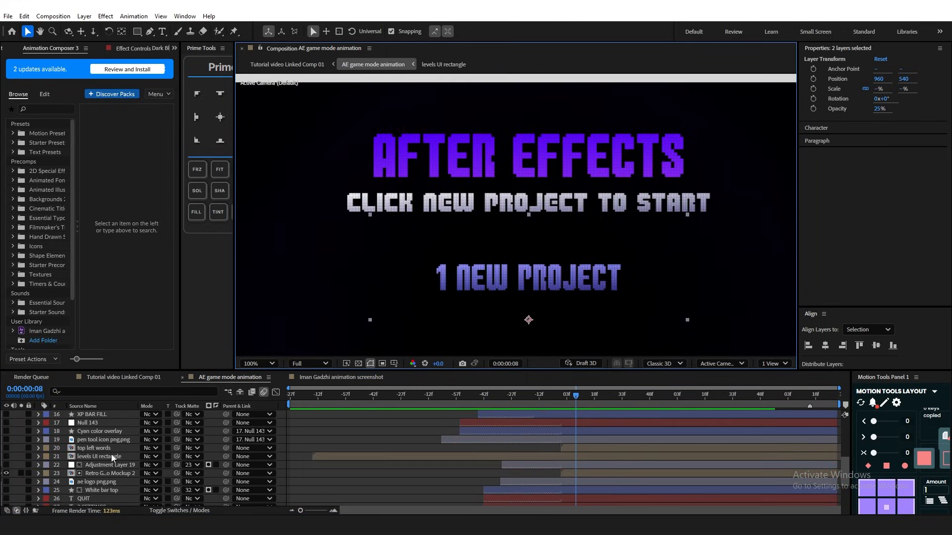
left_click(6, 493)
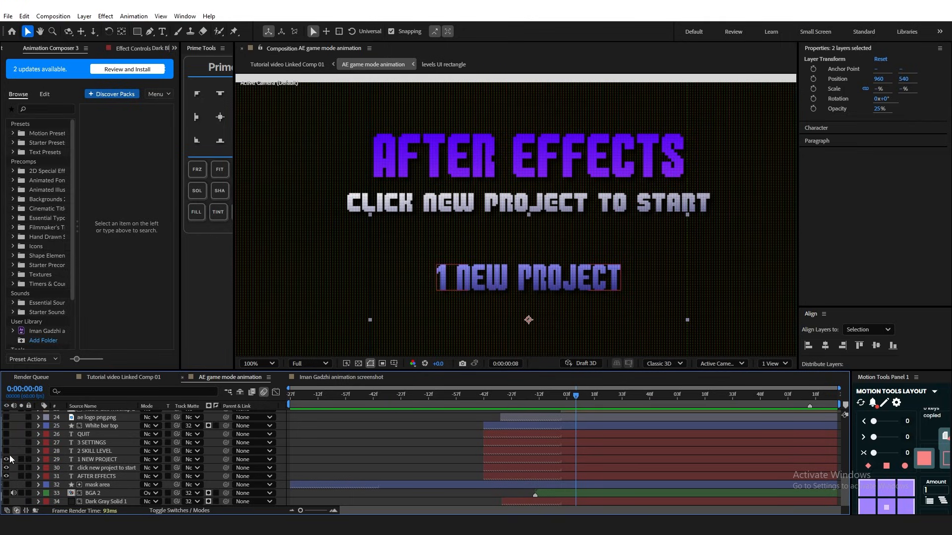
left_click(258, 363)
left_click(290, 163)
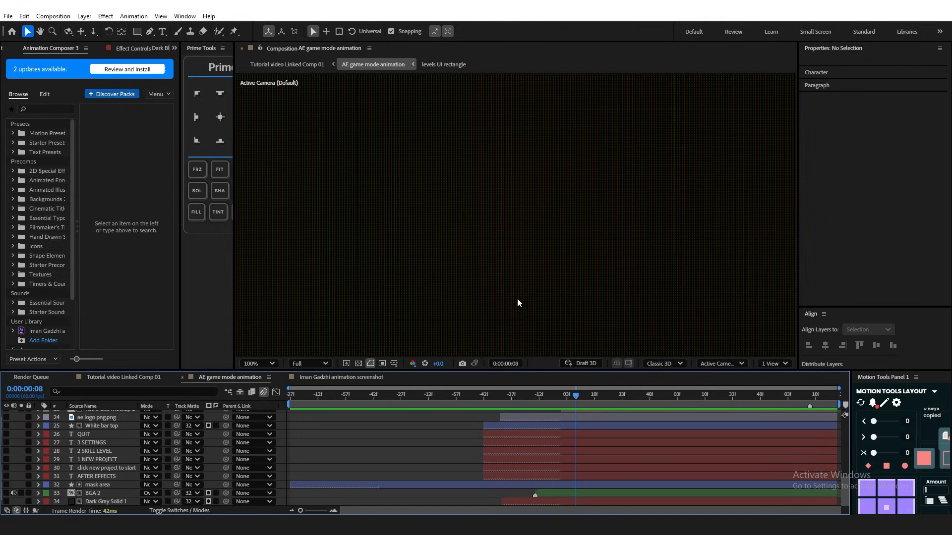
scroll(519, 298, "down", 1)
scroll(557, 285, "up", 1)
key("space")
left_click_drag(520, 294, 721, 339)
key("space")
left_click_drag(629, 296, 578, 325)
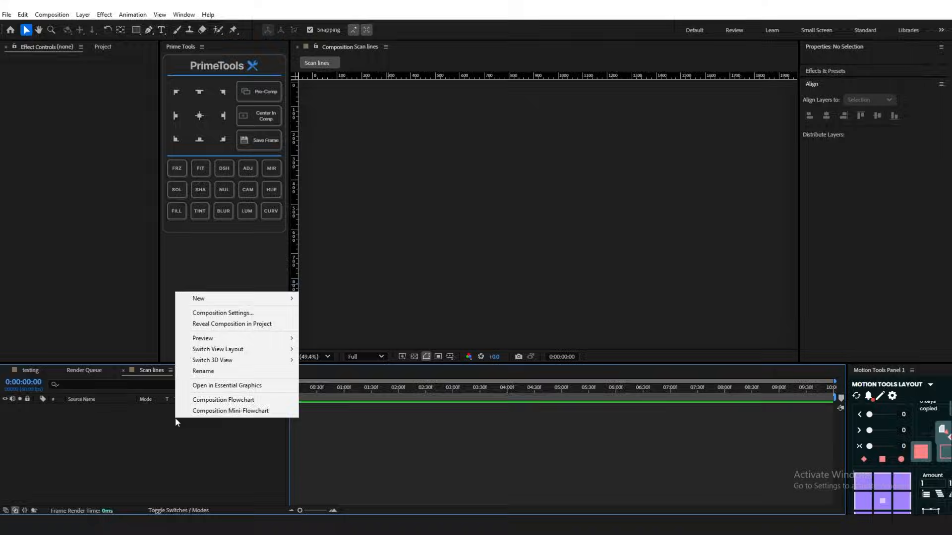
Step: Create a 1920 × 1080 px dark blue solid with the color 000519 in the Scan lines composition
mouse_move(198, 297)
left_click(311, 321)
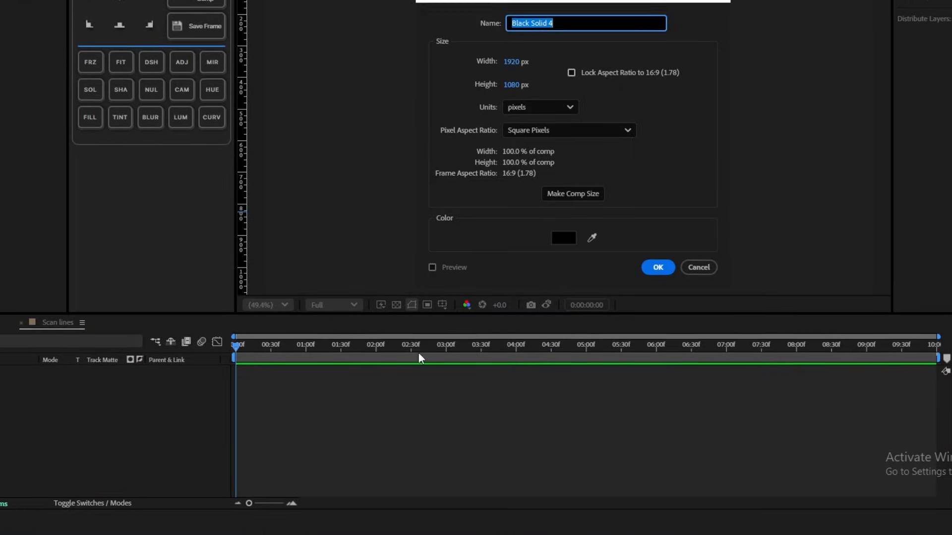
left_click(560, 238)
left_click(654, 329)
mouse_move(635, 376)
left_mouse_down()
mouse_move(658, 418)
mouse_move(632, 412)
left_mouse_up()
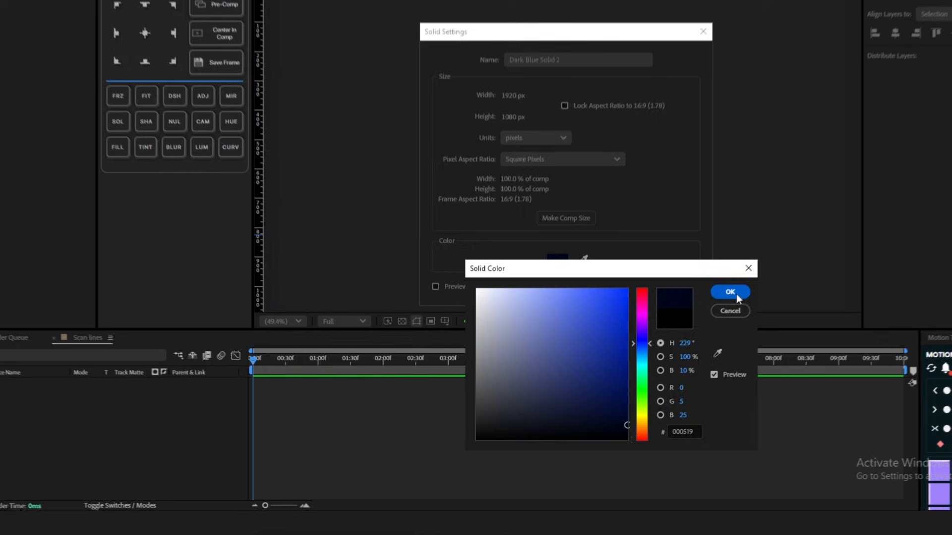
left_click(751, 272)
left_click(657, 266)
left_click(576, 461)
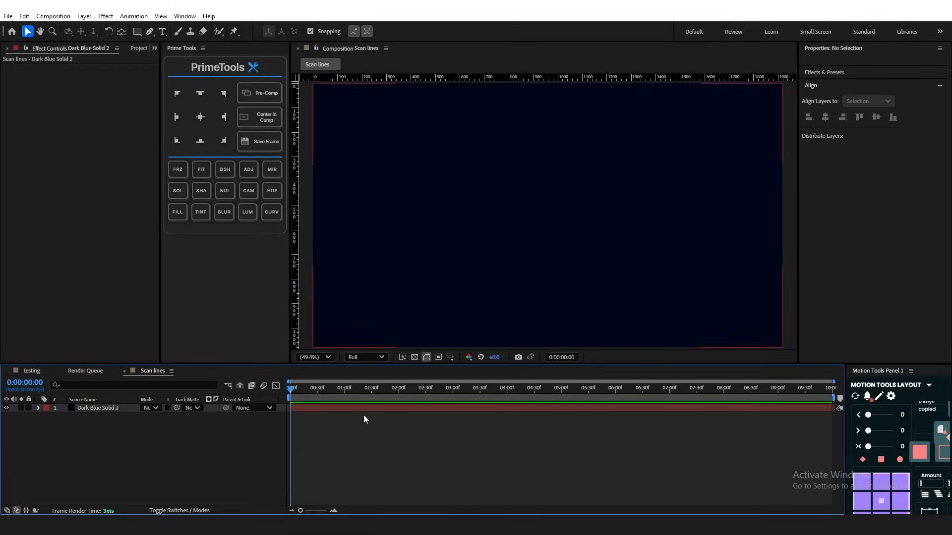
Step: Apply Venetian Blinds to the dark blue solid with Transition Completion 50% and Width 6
left_click(115, 407)
key("ctrl+space")
type("veneti")
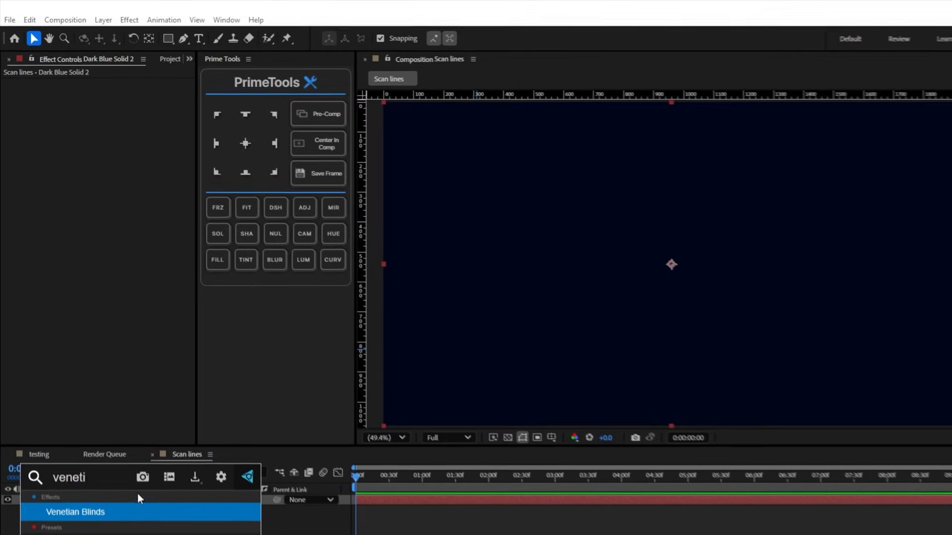
key("Return")
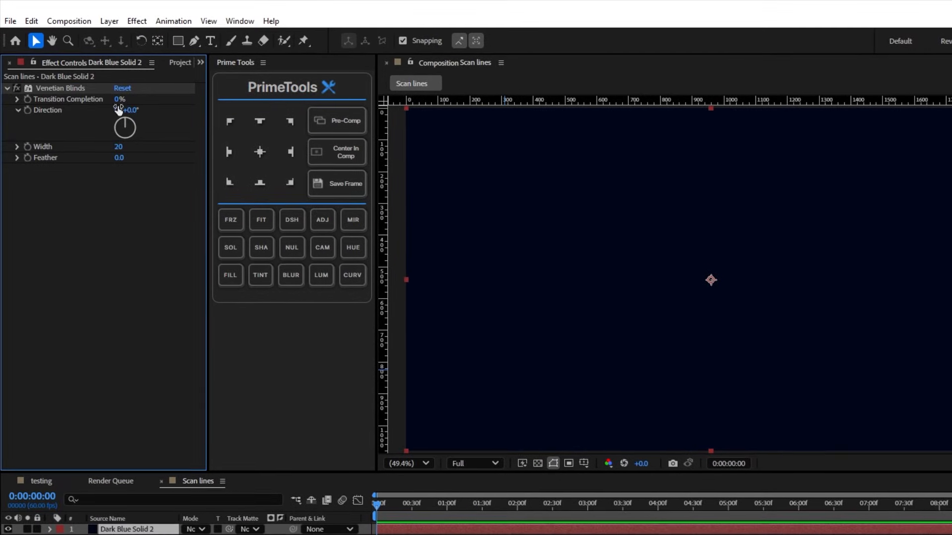
left_click(113, 94)
type("50")
key("Return")
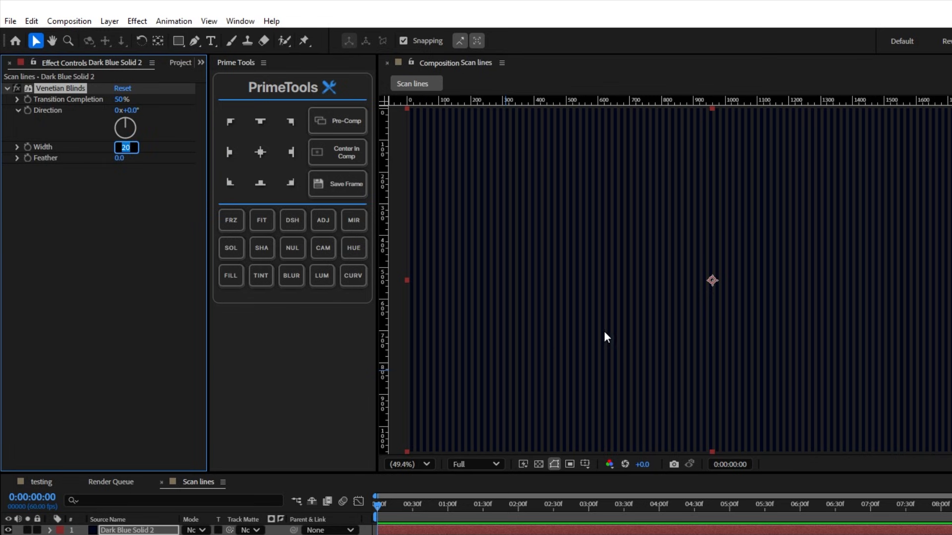
type("6")
key("Return")
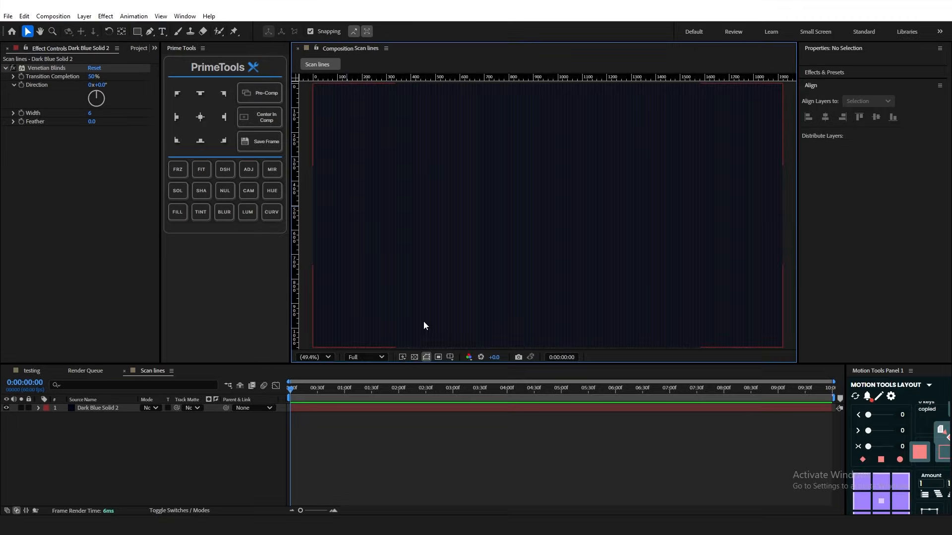
Step: Duplicate the solid's Venetian Blinds effect and set the copy's direction to 90°
left_click_drag(459, 364, 464, 385)
left_click(46, 68)
key("ctrl+d")
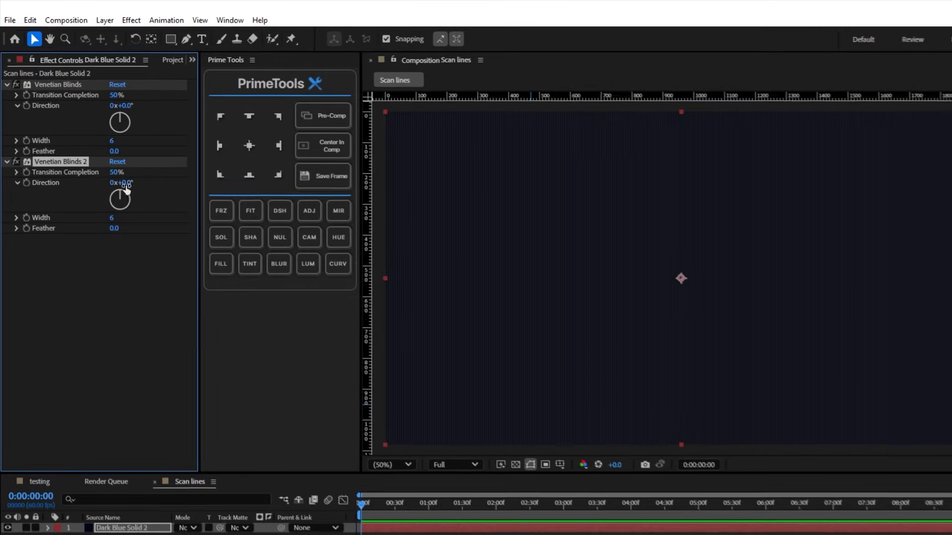
left_click(126, 183)
type("90")
key("Return")
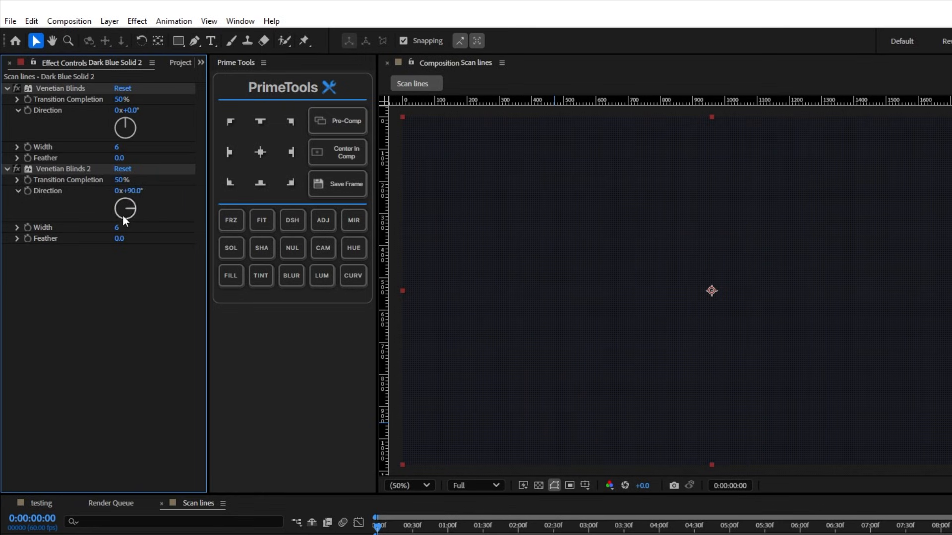
Step: Apply Gaussian Blur to the dark blue solid with a blurriness of 4 and Repeat Edge Pixels enabled
key("ctrl+space")
type("ga")
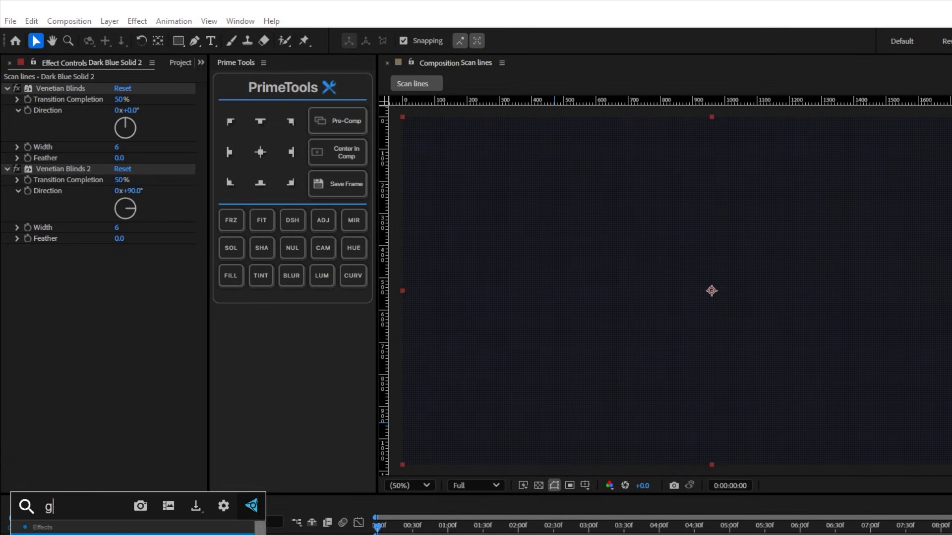
key("Return")
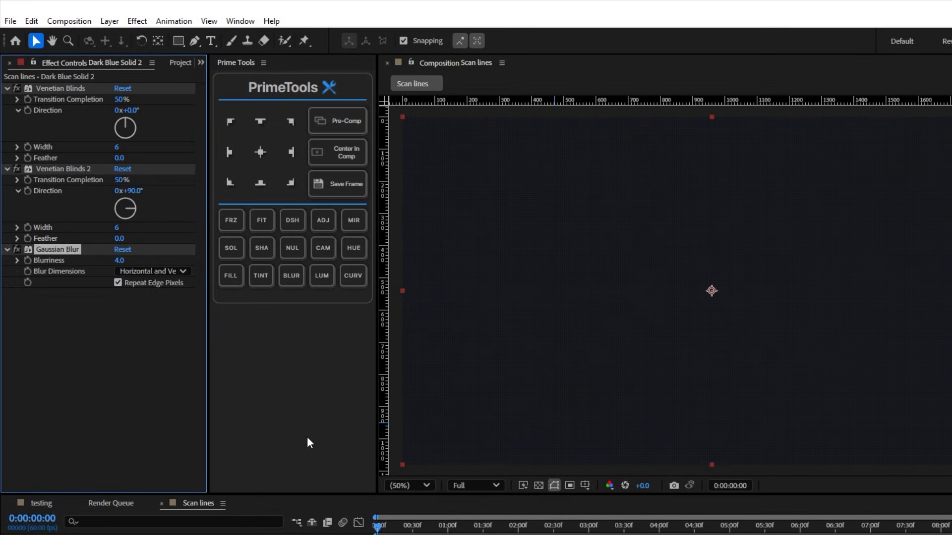
left_click(163, 533)
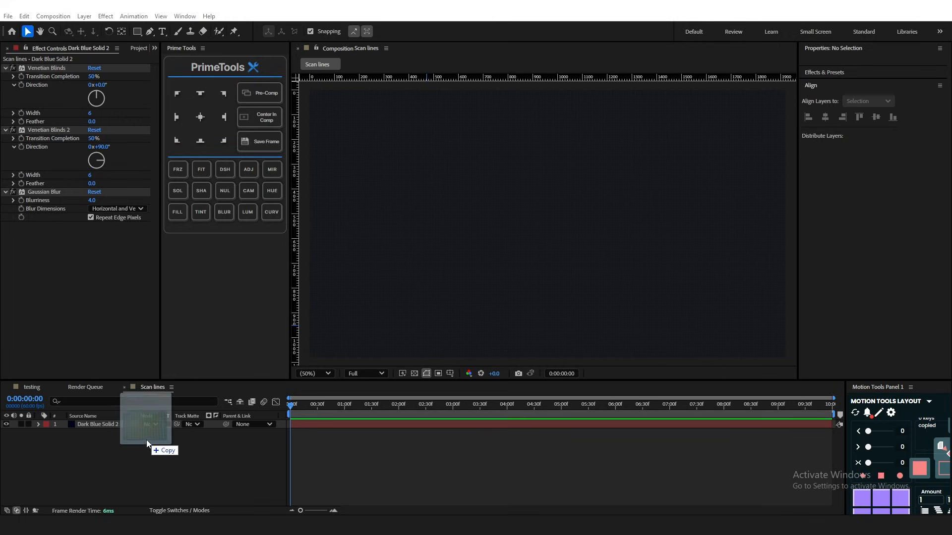
Step: Add the lcd-texture-rgb-dots image above the solid in the Scan lines composition and apply CC RepeTile to it
left_click_drag(147, 442, 164, 466)
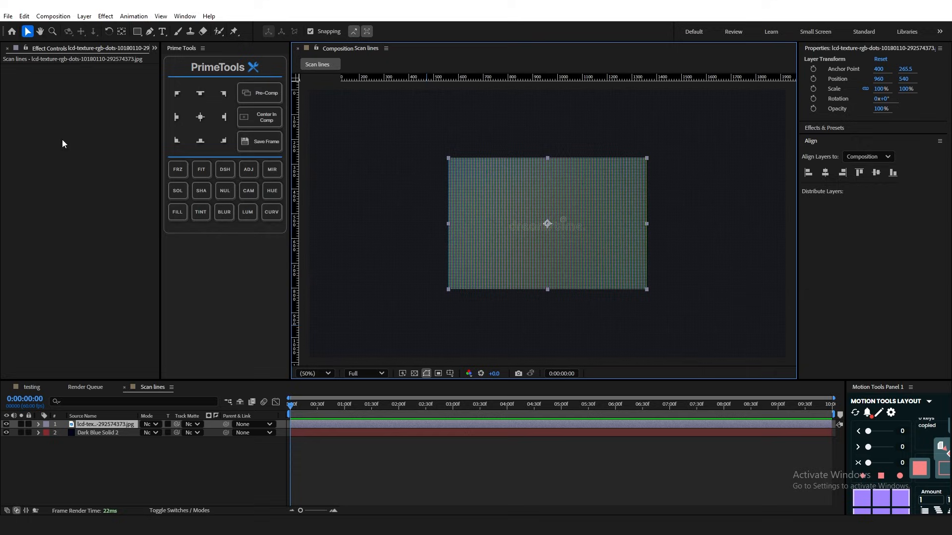
left_click(159, 482)
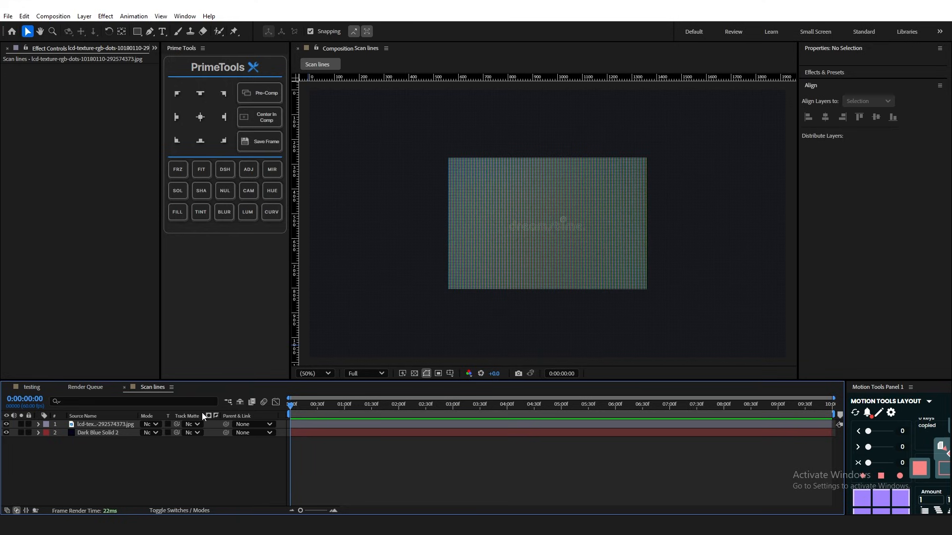
left_click(124, 428)
key("ctrl+space")
type("cc re")
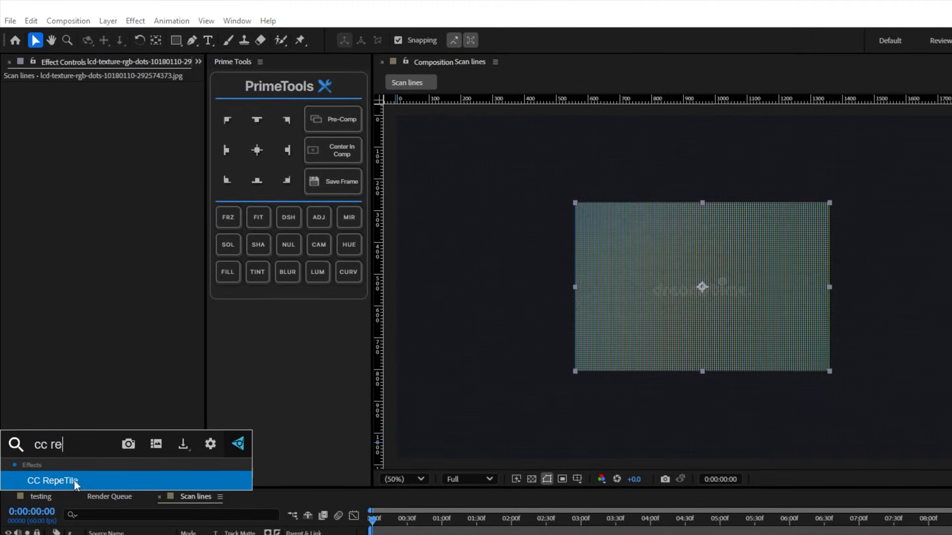
left_click(74, 480)
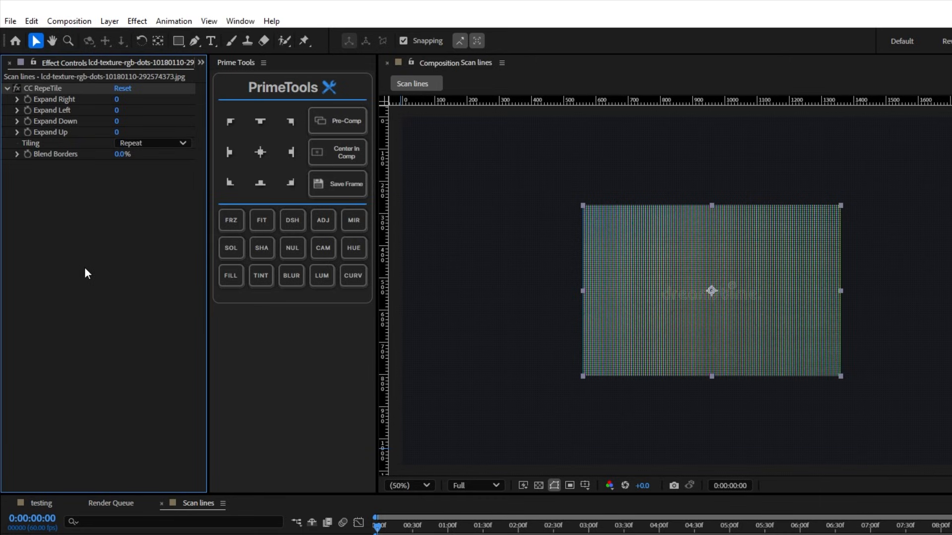
Step: Expand the LCD texture's CC RepeTile by 800 right and left and 400 down and up, with Unfold tiling
type("800")
key("Return")
type("800")
key("Return")
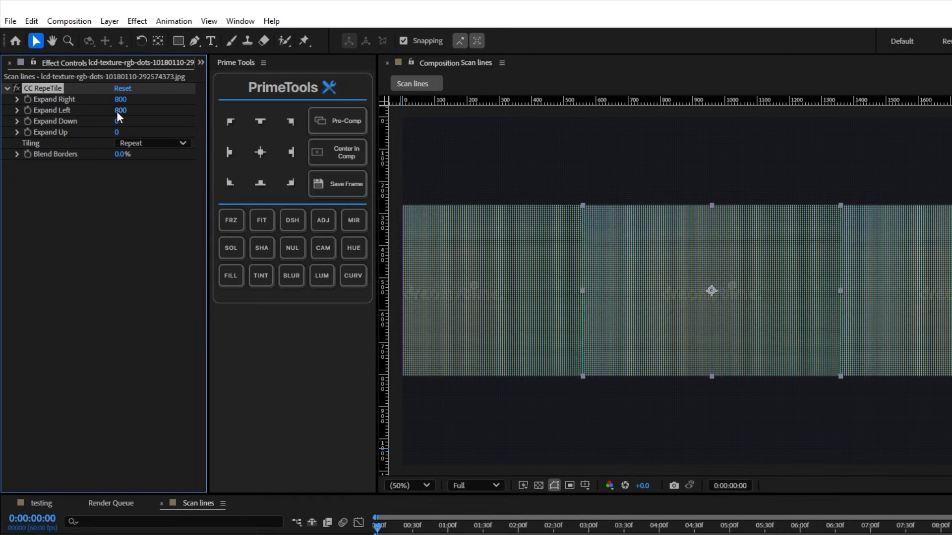
left_click(118, 124)
type("400")
key("Return")
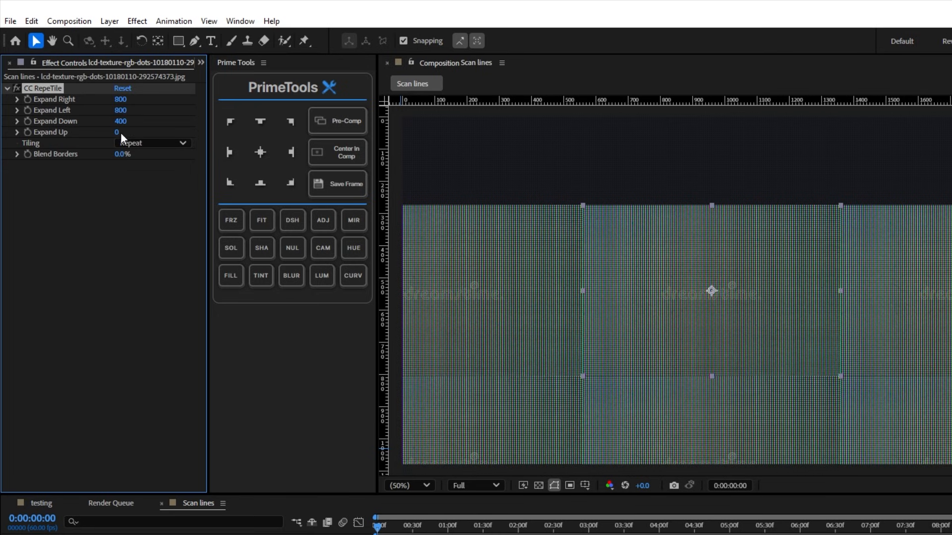
type("400")
key("Return")
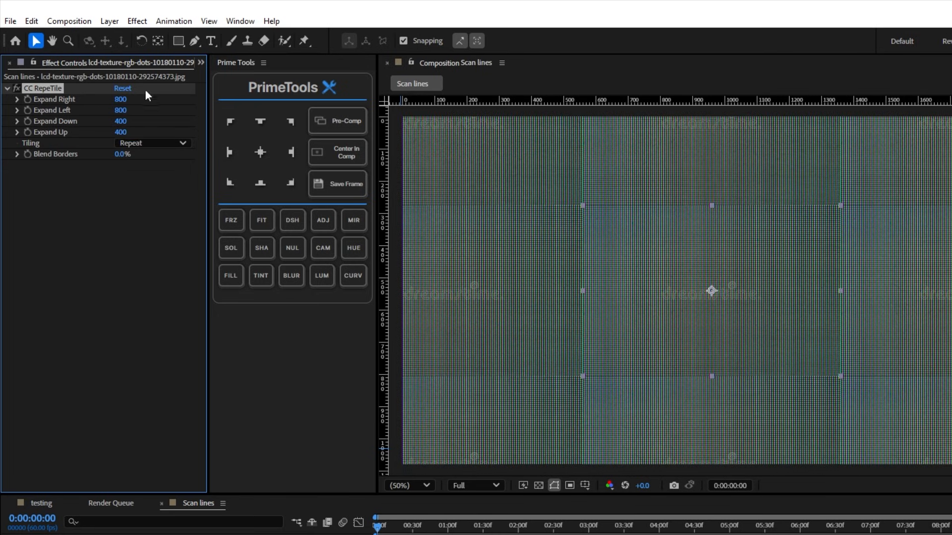
left_click(154, 144)
left_click(158, 201)
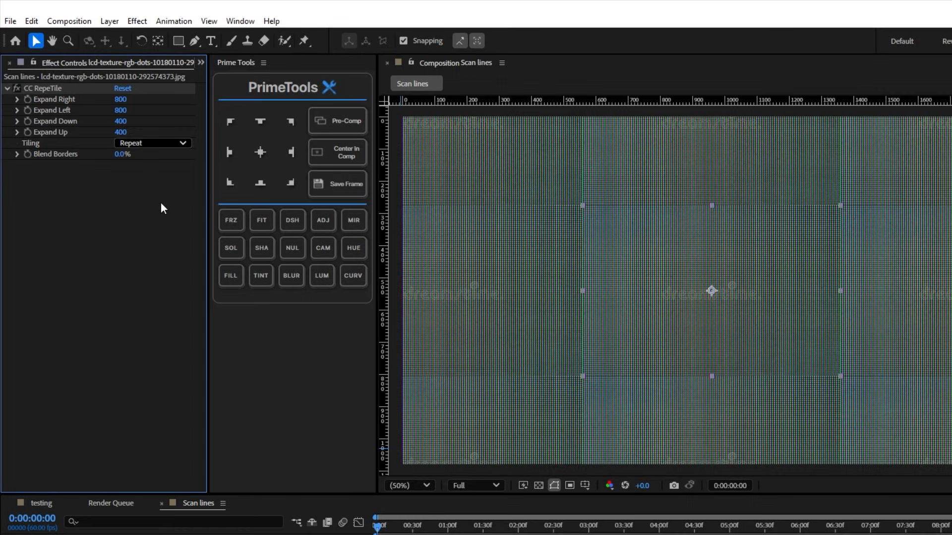
Step: Apply Linear Color Key to the LCD texture layer with Matching Softness 70%
key("ctrl+space")
type("lin")
key("Return")
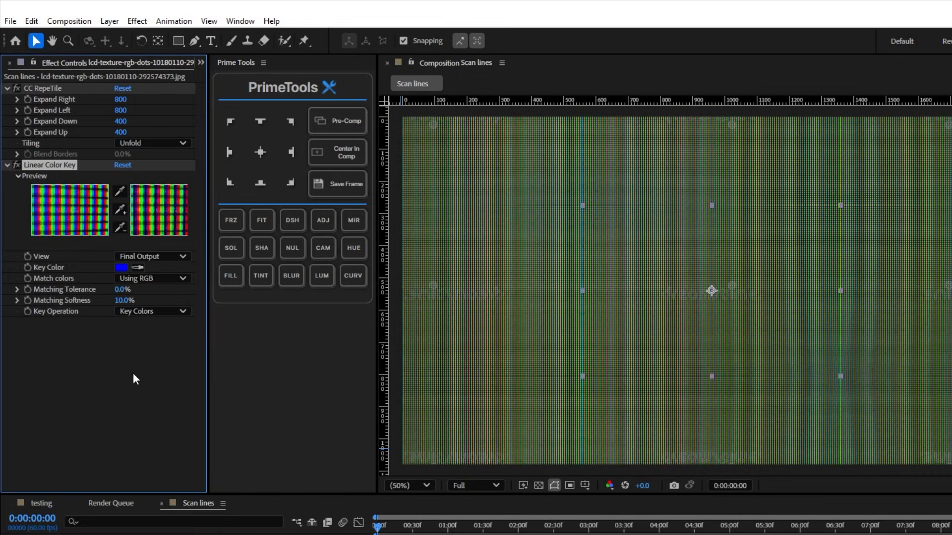
type("70")
key("Return")
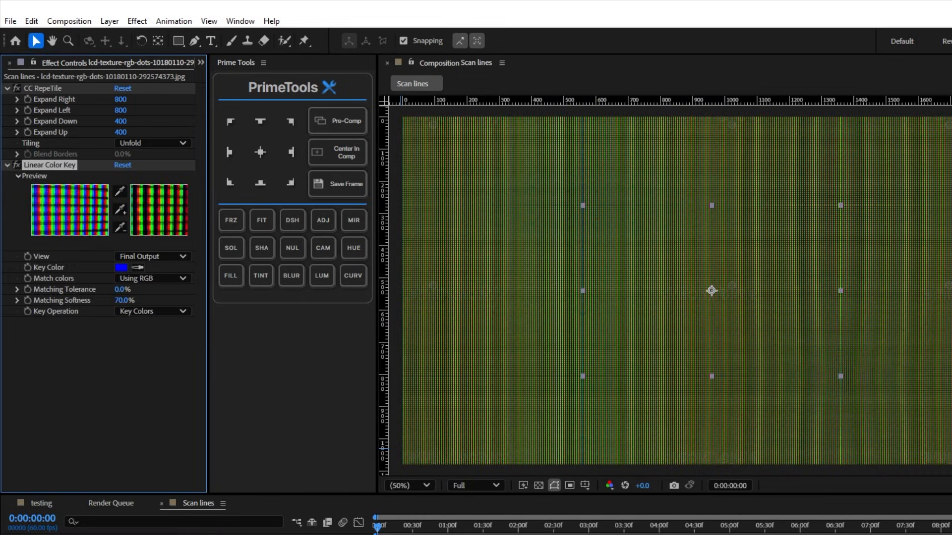
Step: Set the LCD texture layer's blending mode to Overlay and place the dark blue solid above it
left_click(149, 534)
left_click(130, 522)
left_click(191, 522)
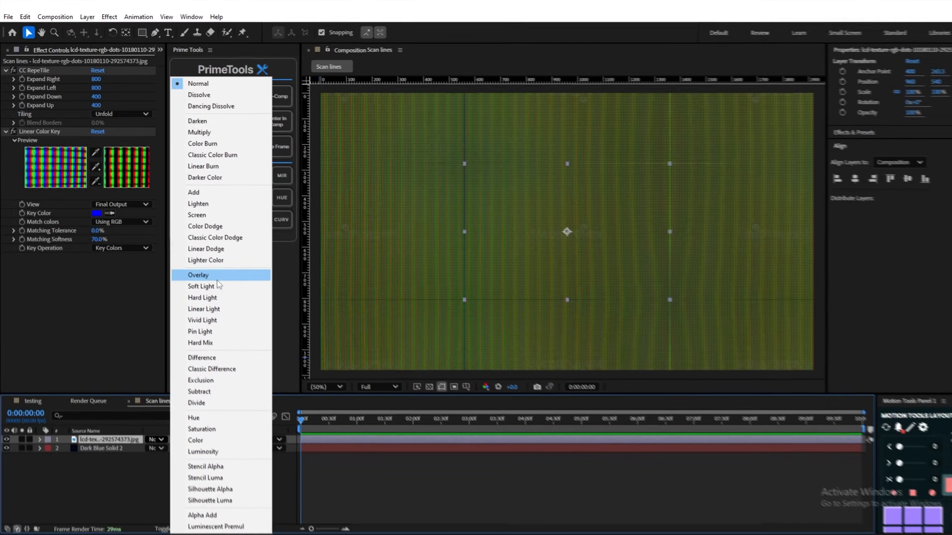
left_click(238, 327)
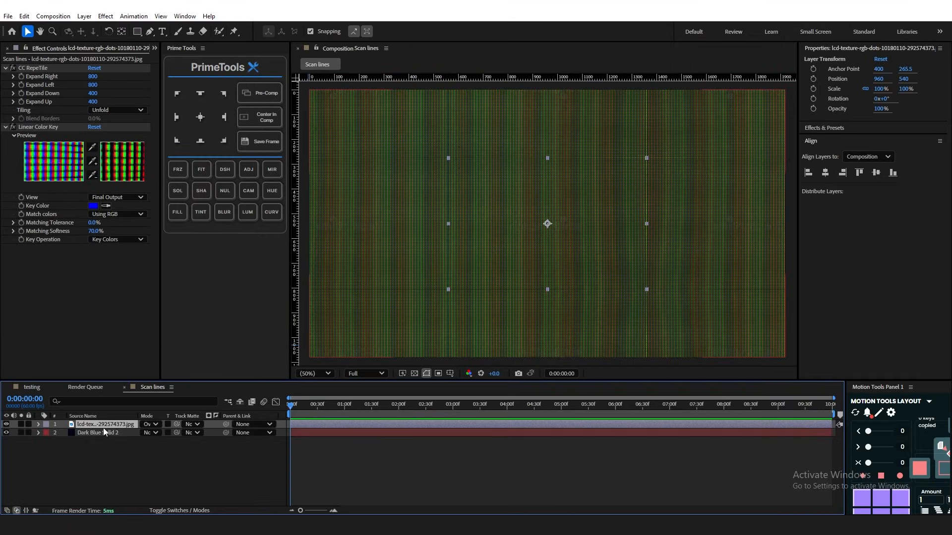
left_click_drag(103, 432, 105, 423)
left_click(150, 433)
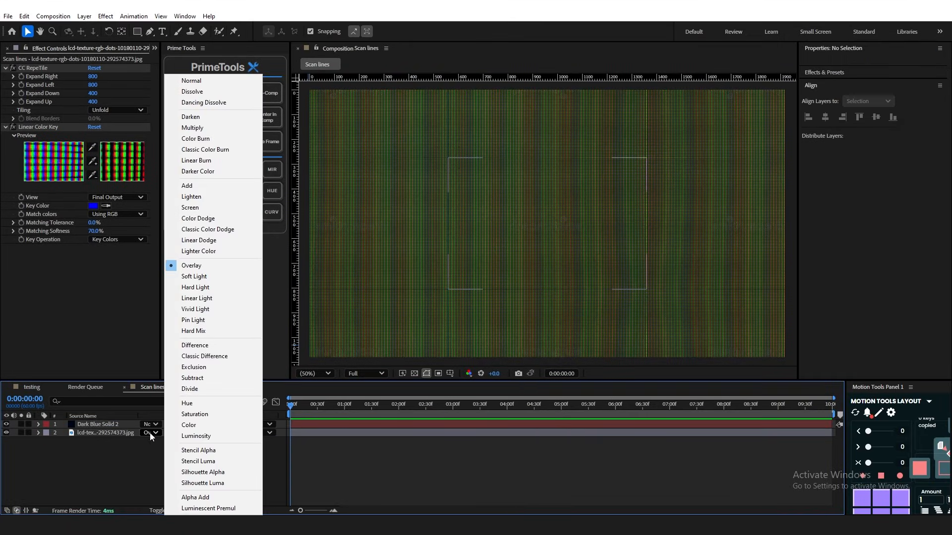
left_click(209, 268)
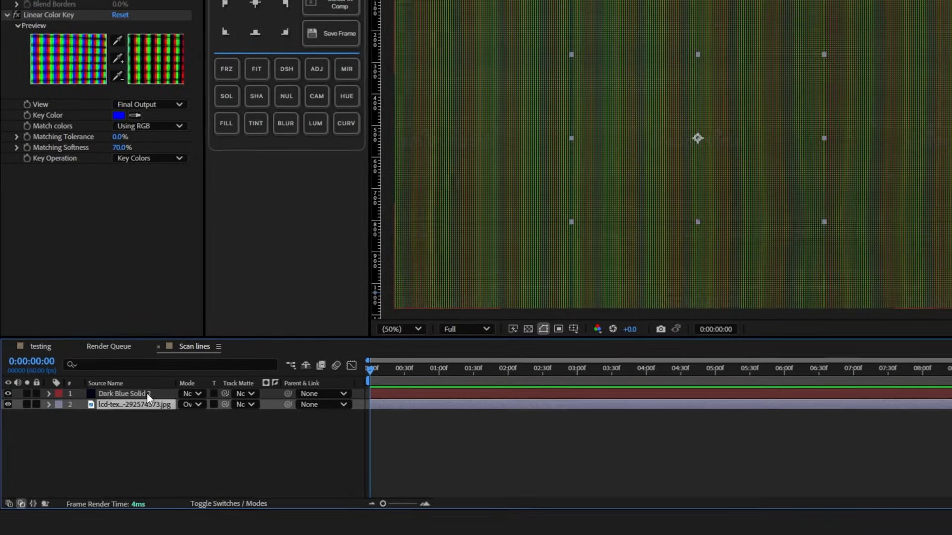
Step: Set the opacity of both the dark blue solid and the LCD texture layer to 25%
left_click(145, 391, "shift")
key("t")
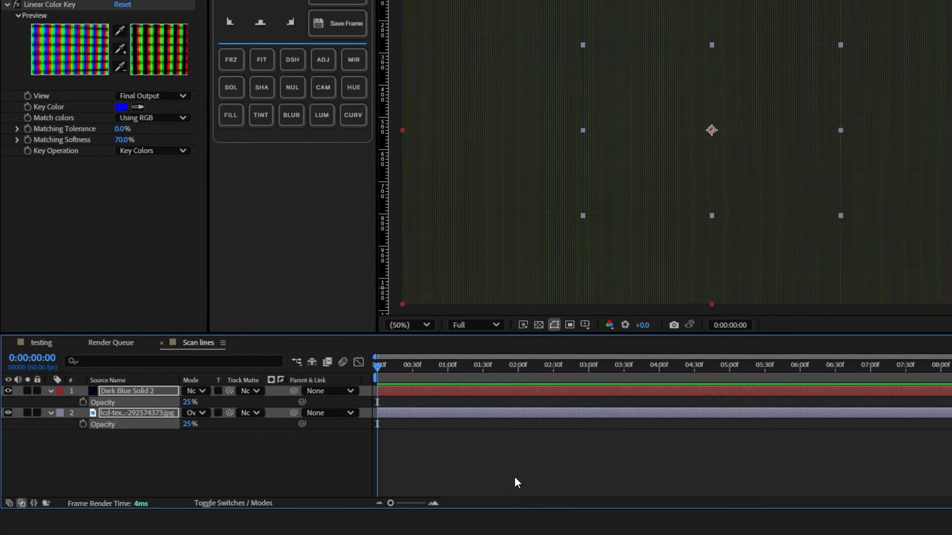
left_click(515, 478)
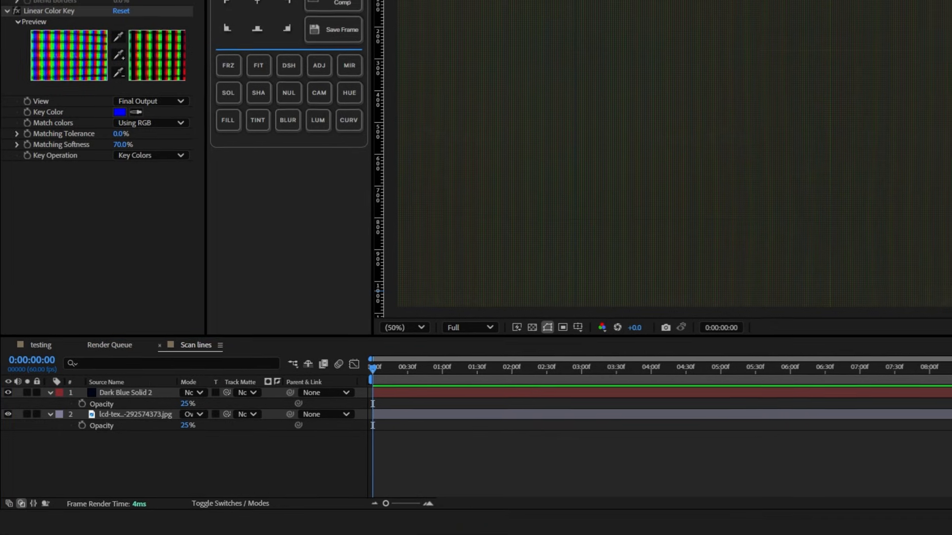
Step: Add Mac bg 1.jpg to the composition, scale it to 24%, and place it below the other layers
left_click_drag(802, 475, 282, 347)
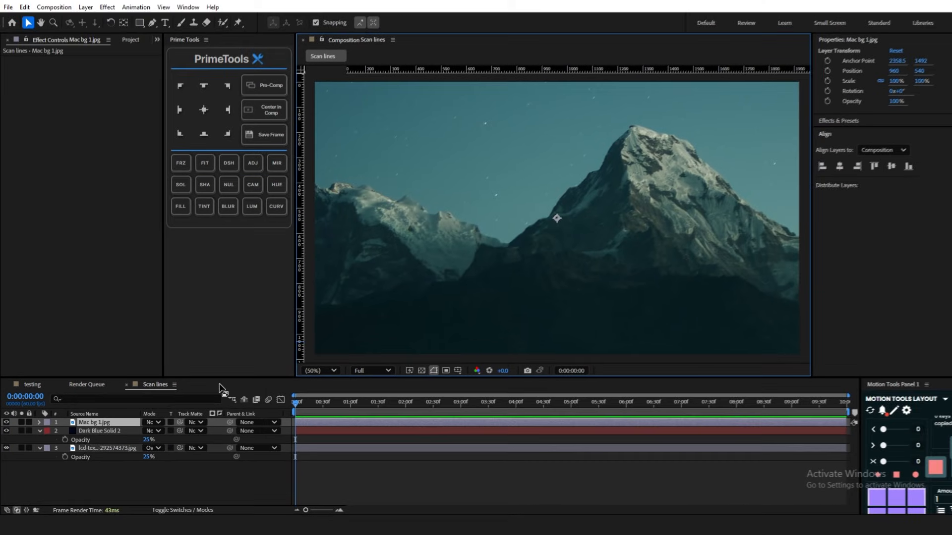
key("s")
left_click_drag(157, 431, 101, 469)
left_click(382, 483)
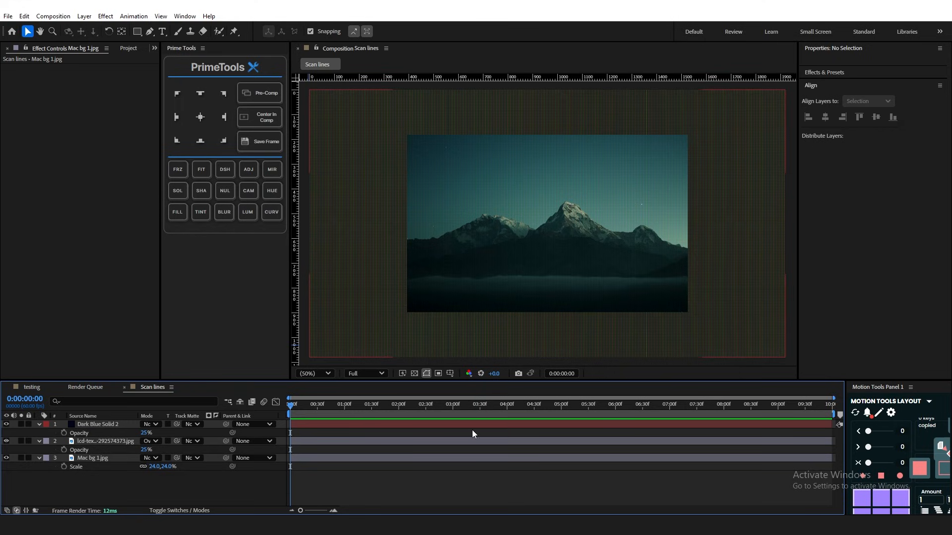
Step: Enlarge the composition view and examine the scan-line pattern over the mountain image up close
key("period")
left_click_drag(491, 379, 491, 406)
left_click_drag(288, 266, 171, 268)
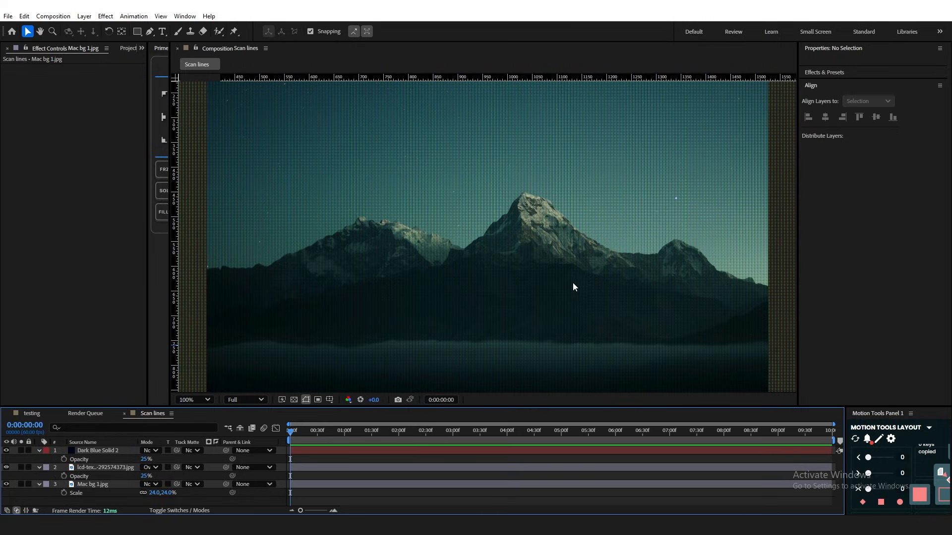
left_click_drag(404, 329, 497, 246)
scroll(496, 246, "up", 1)
scroll(483, 254, "down", 1)
left_click(210, 398)
left_click(224, 205)
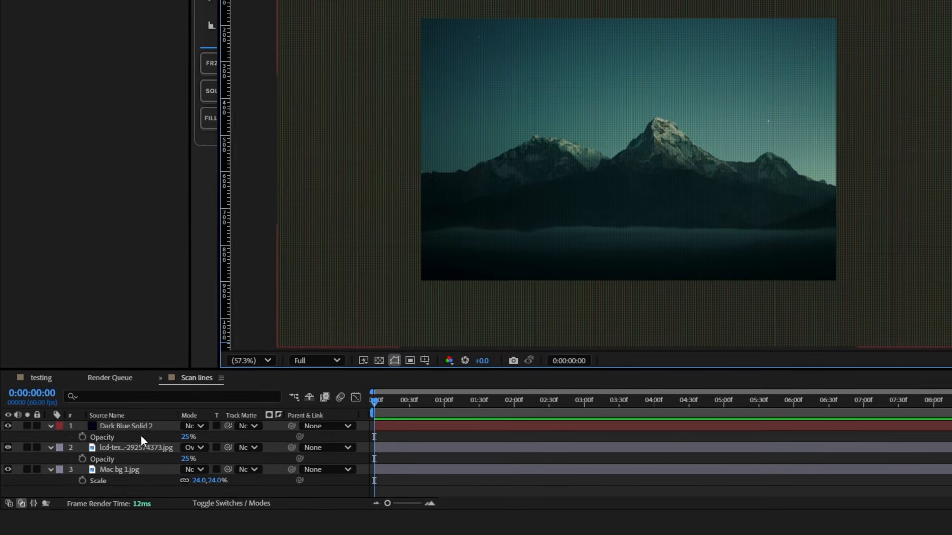
Step: Use Mac bg 1.jpg as track matte for the solid and LCD texture layers, keeping the image layer visible
left_click(134, 426)
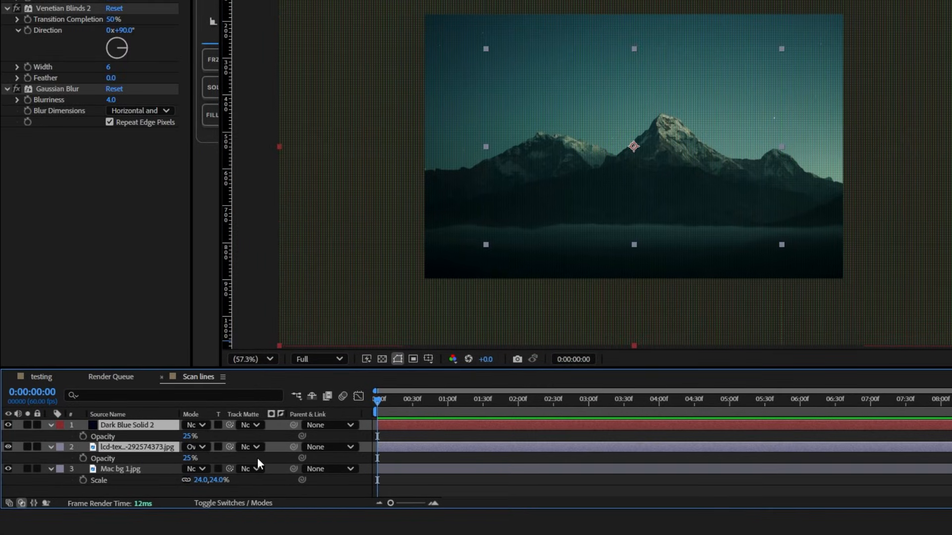
left_click_drag(229, 425, 145, 472)
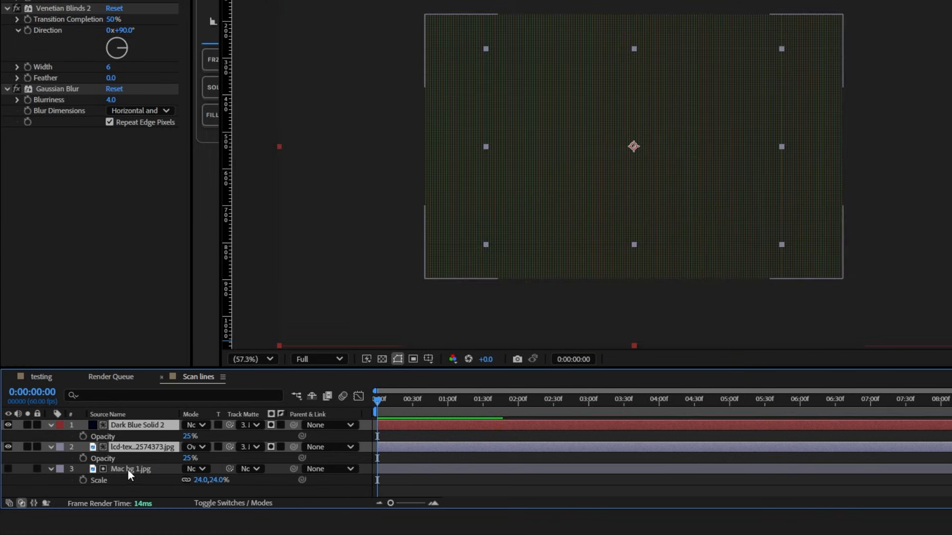
left_click(8, 469)
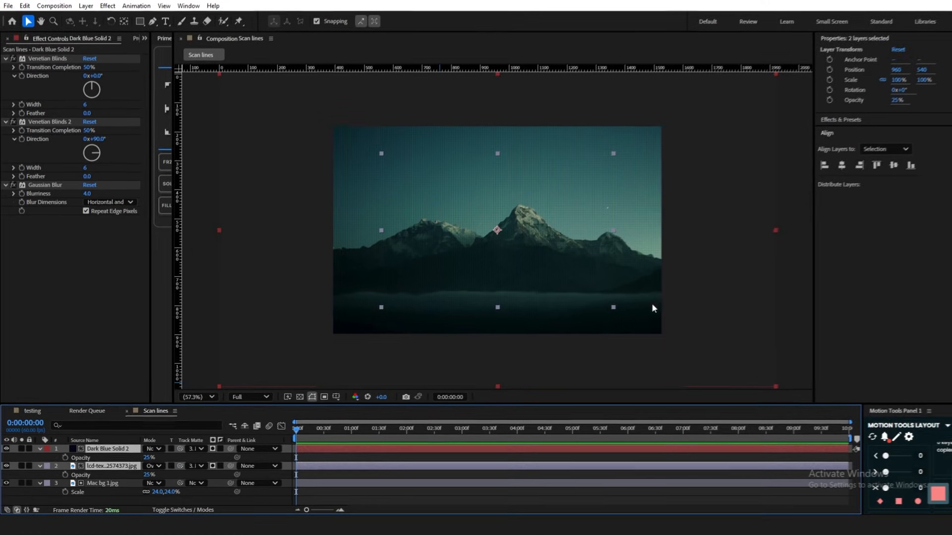
Step: Add 4k scan texture 4.jpg to the Scan lines composition as the top layer
scroll(668, 359, "up", 1)
scroll(667, 359, "down", 1)
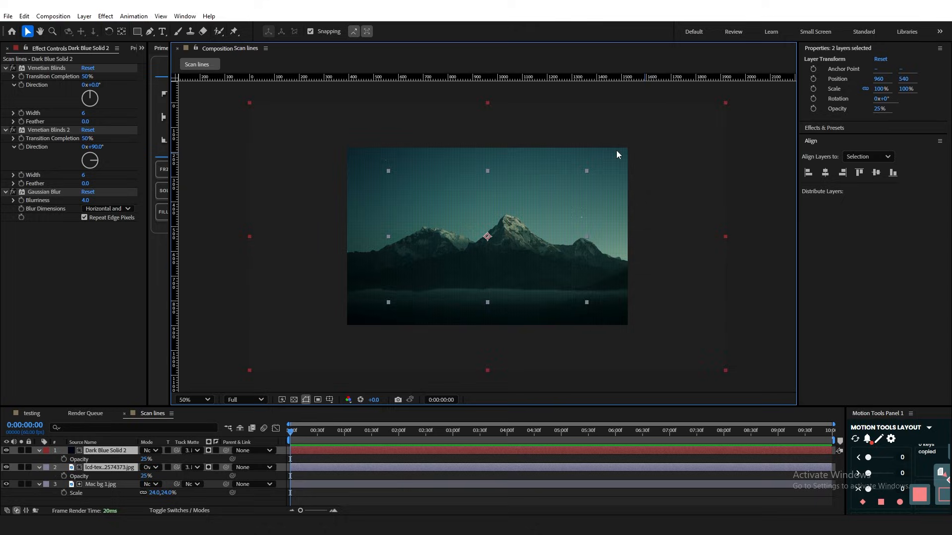
scroll(675, 233, "down", 2)
left_click(676, 237)
scroll(676, 237, "up", 2)
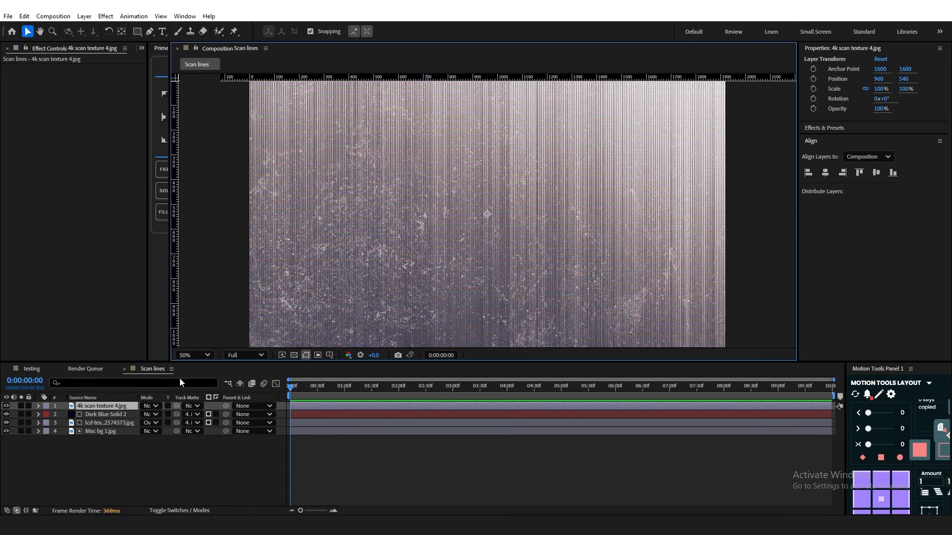
key("s")
left_click_drag(160, 415, 124, 415)
key("ctrl+z")
Step: Move the 4k scan texture 4.jpg layer directly below Dark Blue Solid 2
scroll(305, 281, "down", 2)
left_click(194, 355)
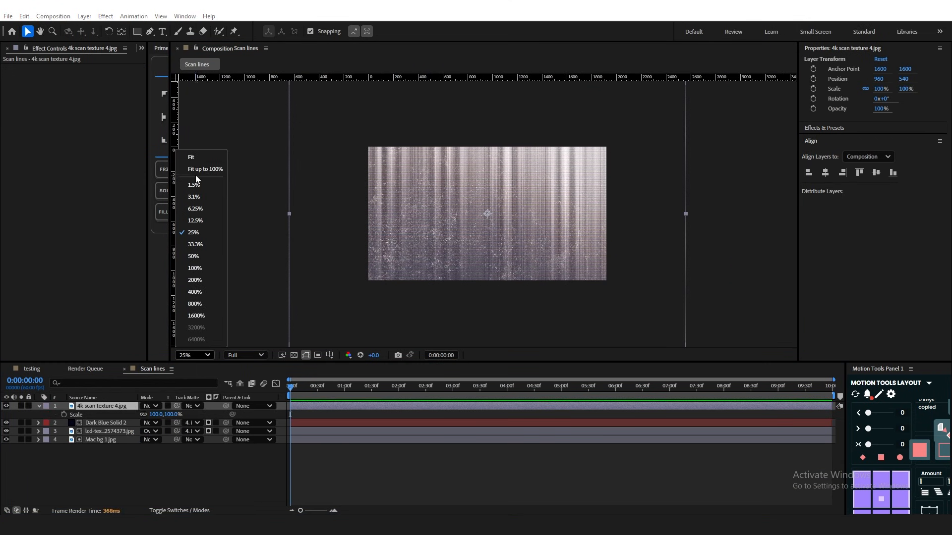
left_click(198, 171)
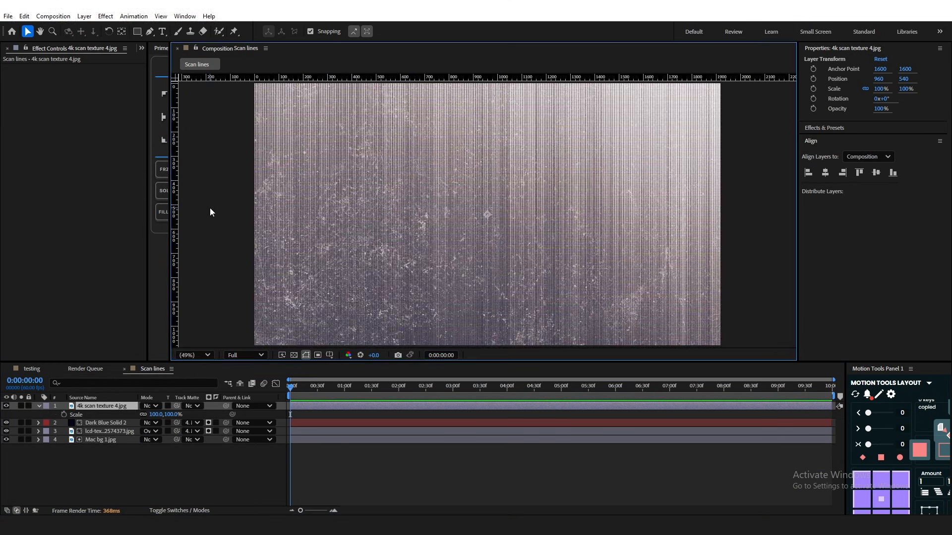
left_click(38, 406)
left_click_drag(55, 406, 97, 419)
Step: Copy the Linear Color Key effect from the LCD texture layer onto the 4k scan texture 4.jpg layer
left_click(105, 423)
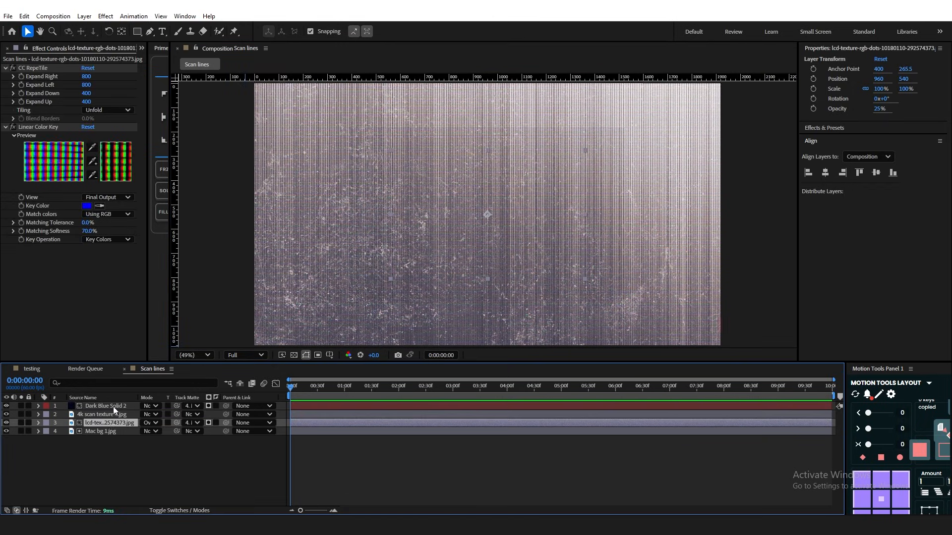
left_click(36, 127)
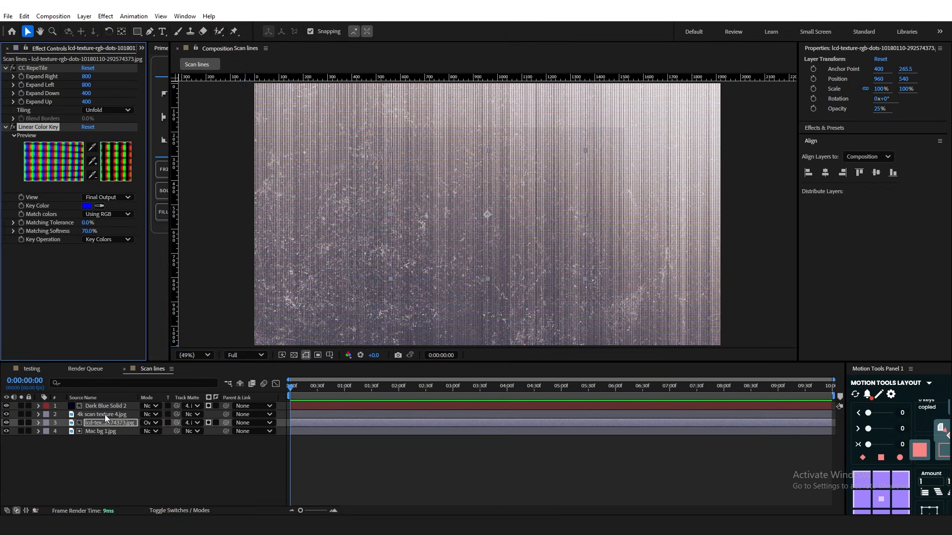
left_click(105, 414)
key("ctrl+v")
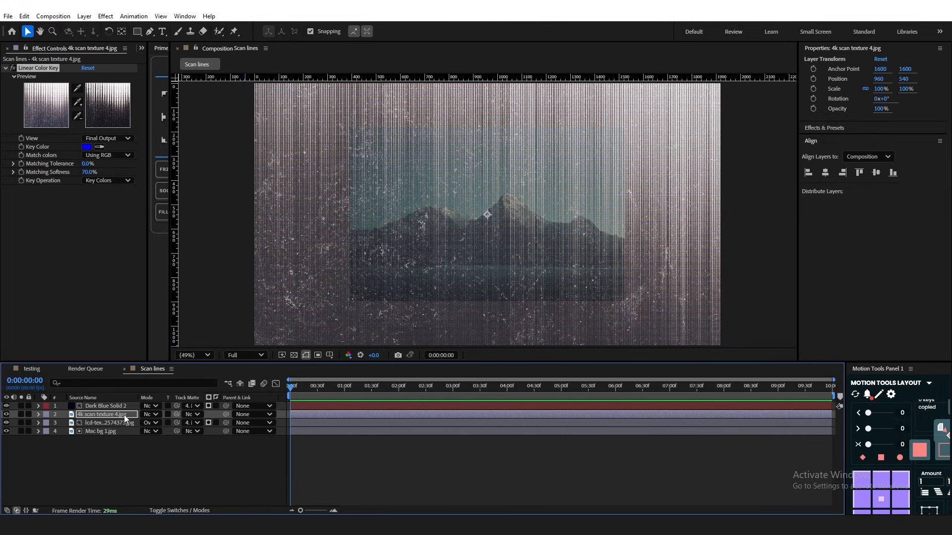
Step: Blend the 4k scan texture 4.jpg layer in Overlay mode at 25% opacity, with the LCD texture layer hidden
left_click(149, 414)
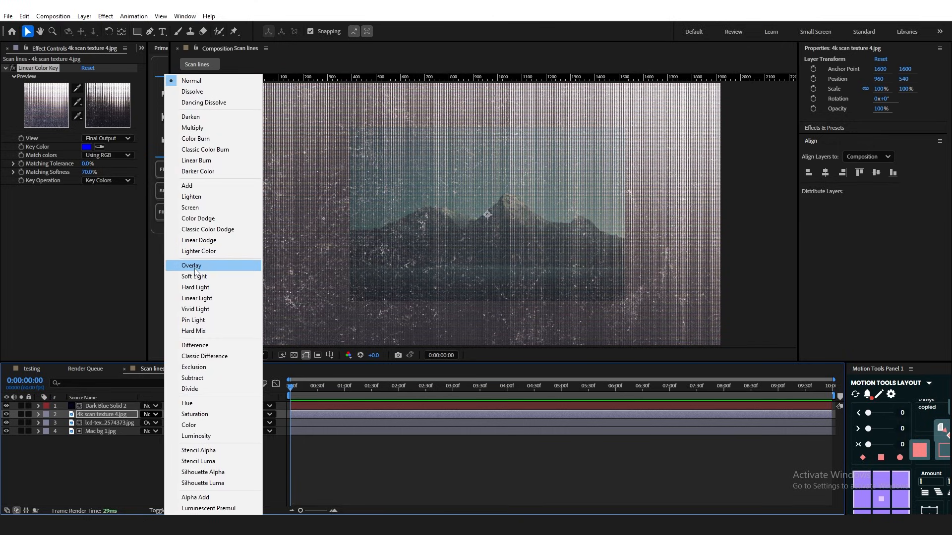
left_click(194, 269)
left_click(130, 406, "ctrl")
key("t")
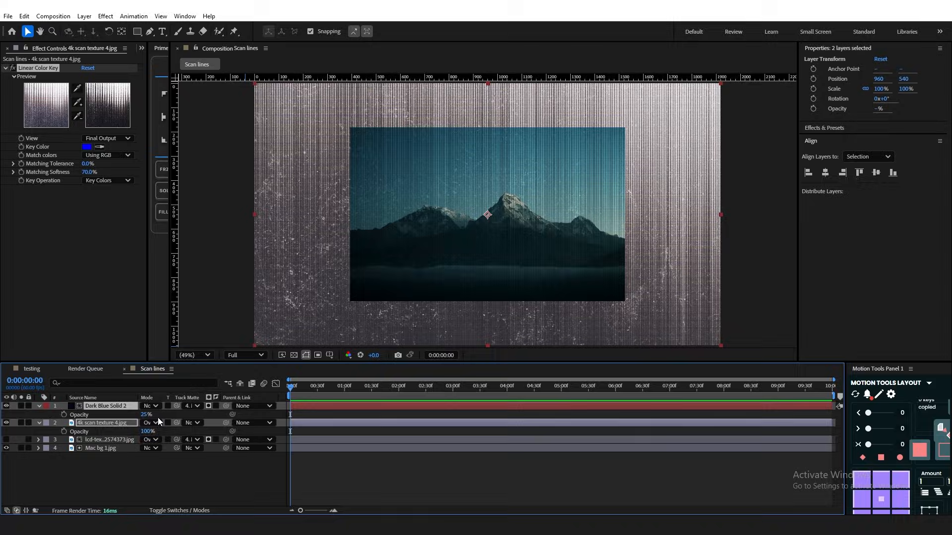
key("Return")
left_click(175, 481)
left_click(39, 406)
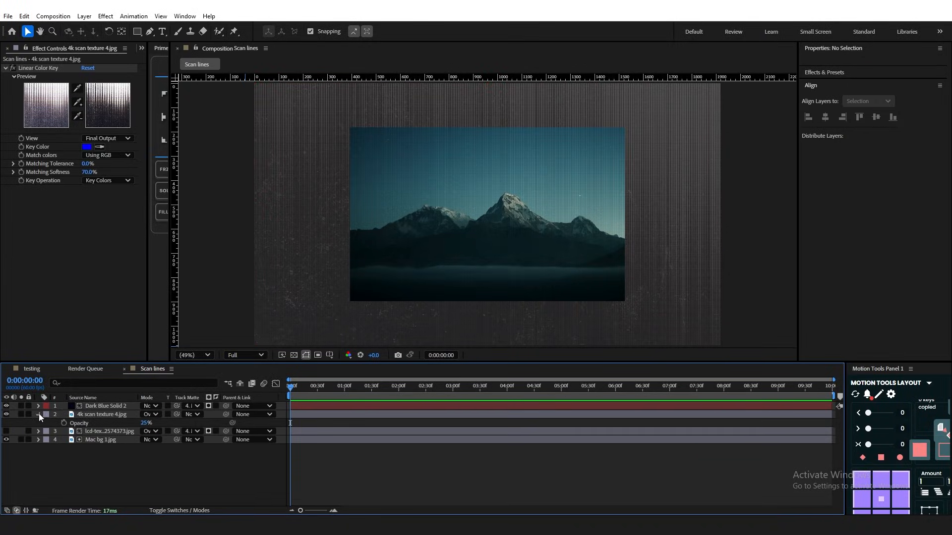
left_click(39, 415)
Step: Move the Mac bg 1.jpg layer above the LCD texture layer, directly beneath the 4k scan texture
left_click_drag(90, 431, 92, 422)
scroll(439, 276, "up", 4)
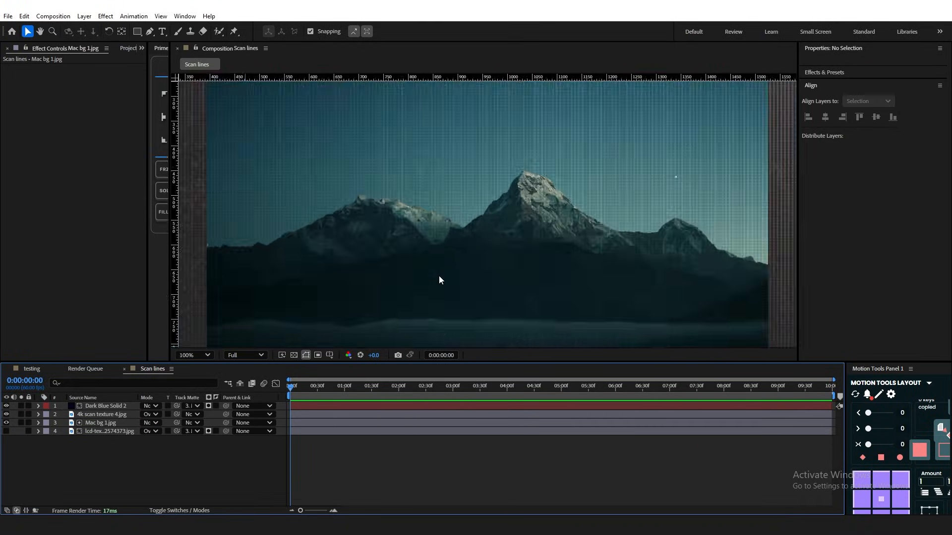
left_click(206, 355)
left_click(213, 189)
Step: Use Mac bg 1.jpg as the track matte for Dark Blue Solid 2 and 4k scan texture 4.jpg, keeping the image layer visible
left_click(106, 407)
left_click(105, 415, "ctrl")
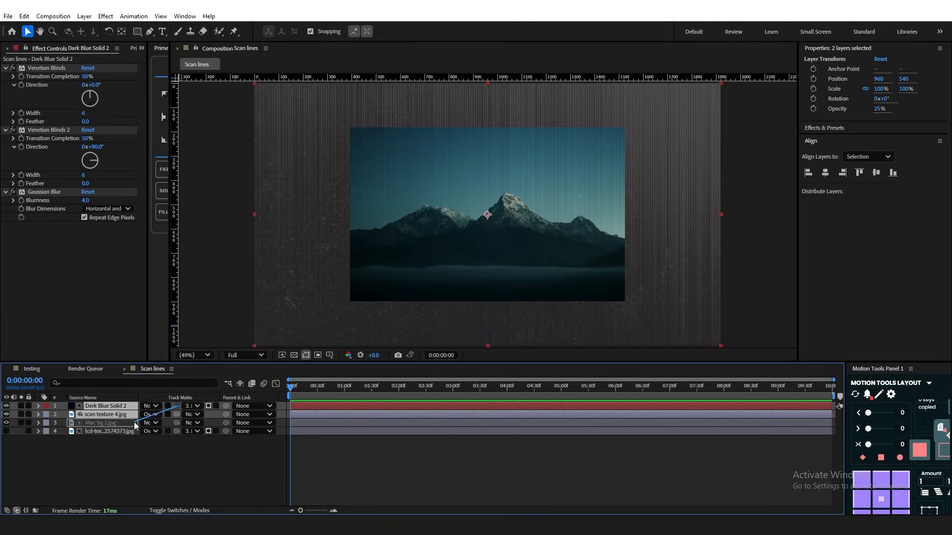
left_click_drag(134, 421, 134, 422)
left_click(181, 485)
scroll(477, 262, "up", 1)
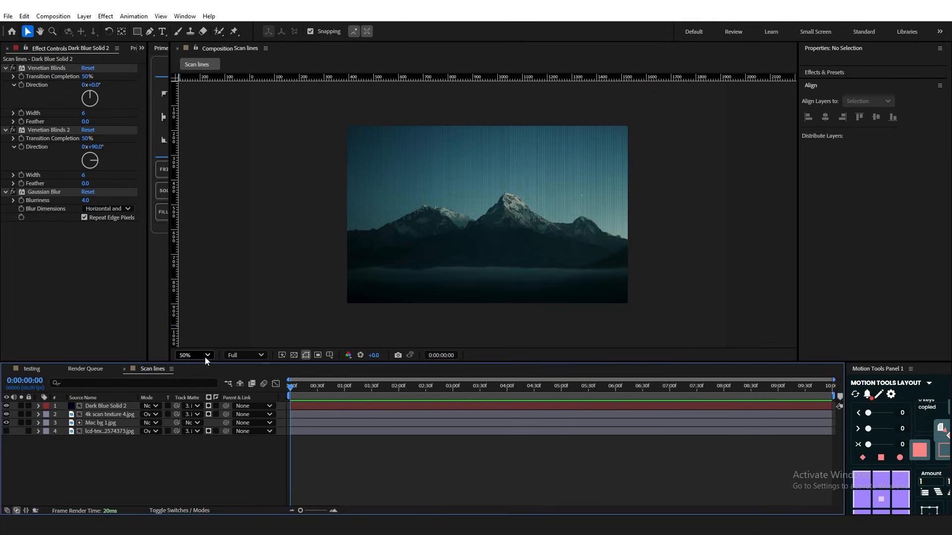
left_click(205, 357)
left_click(200, 162)
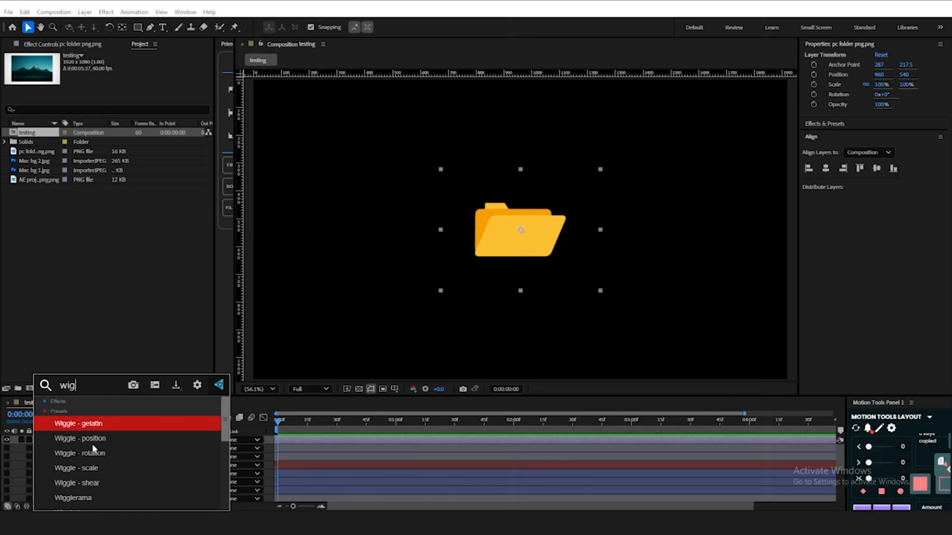
Step: Apply the WiggleIT! preset to the pc folder png.png layer with FPS 60, How fast P 3 and How much P 2
type("leit")
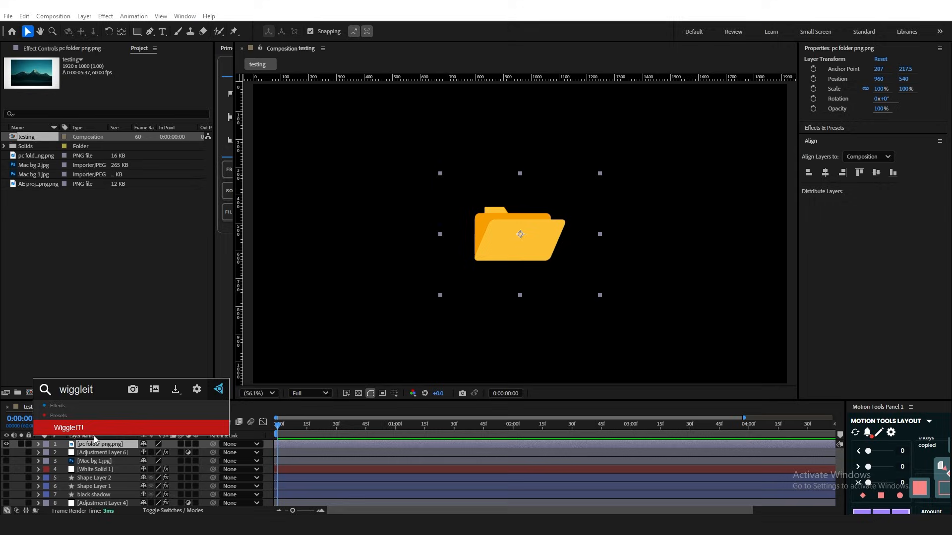
left_click(94, 429)
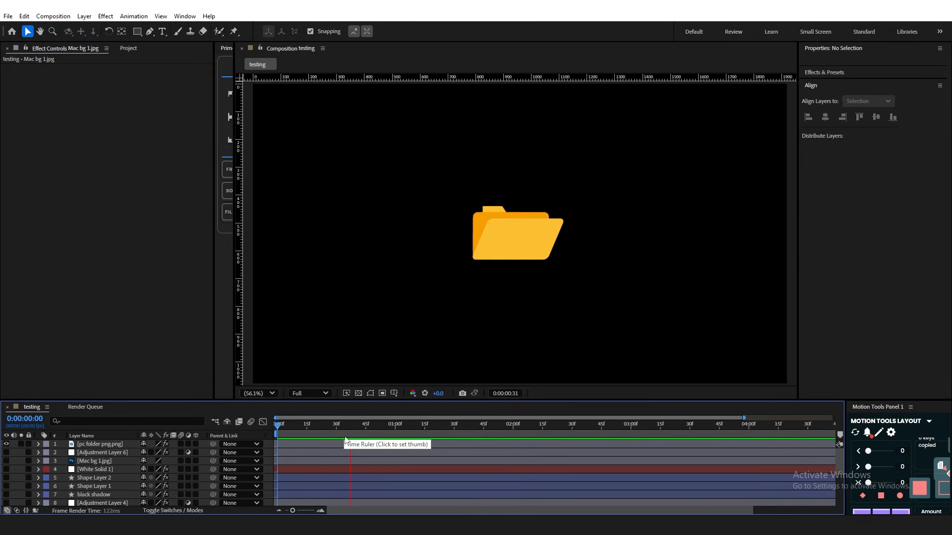
Step: Enable rotation in the folder's WiggleIT effect with How fast R 2 and How much R 4, and preview the motion
left_click(342, 444)
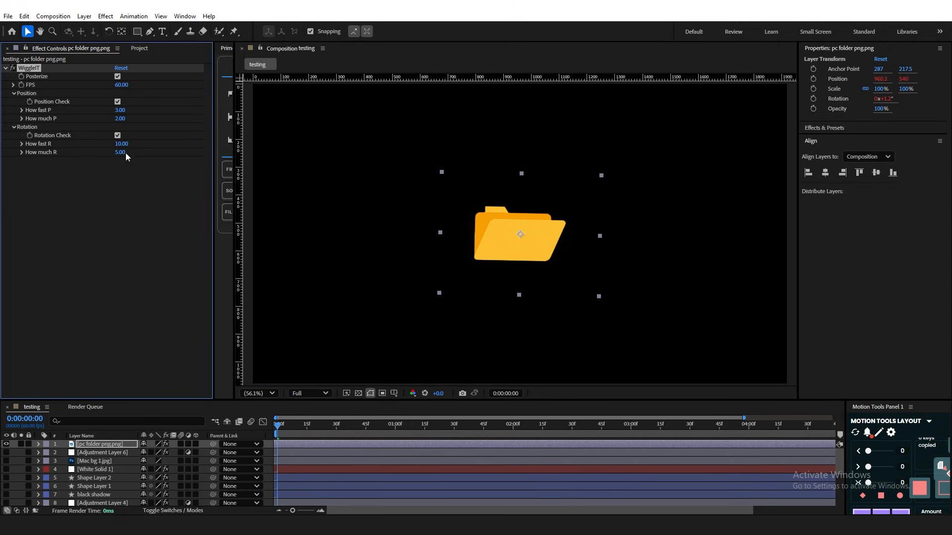
key("Return")
left_click(326, 445)
key("F2")
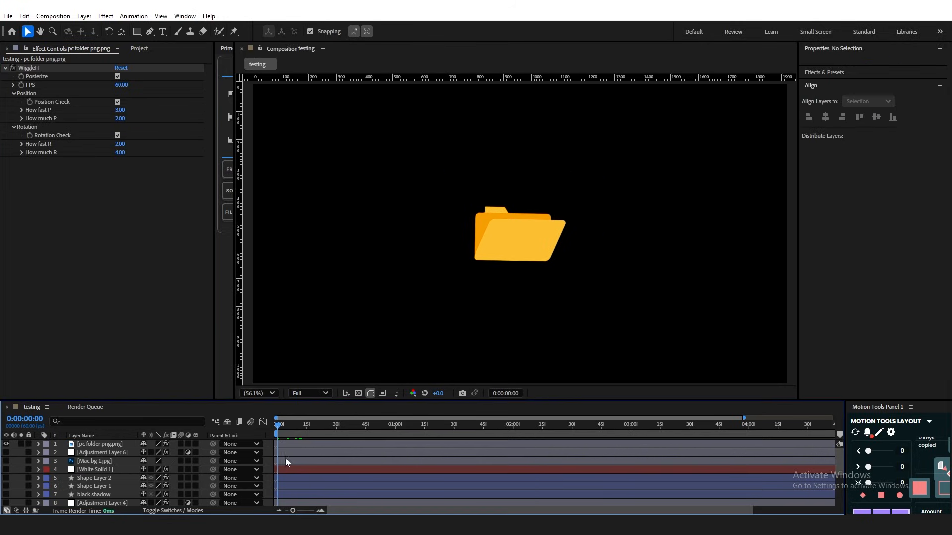
key("space")
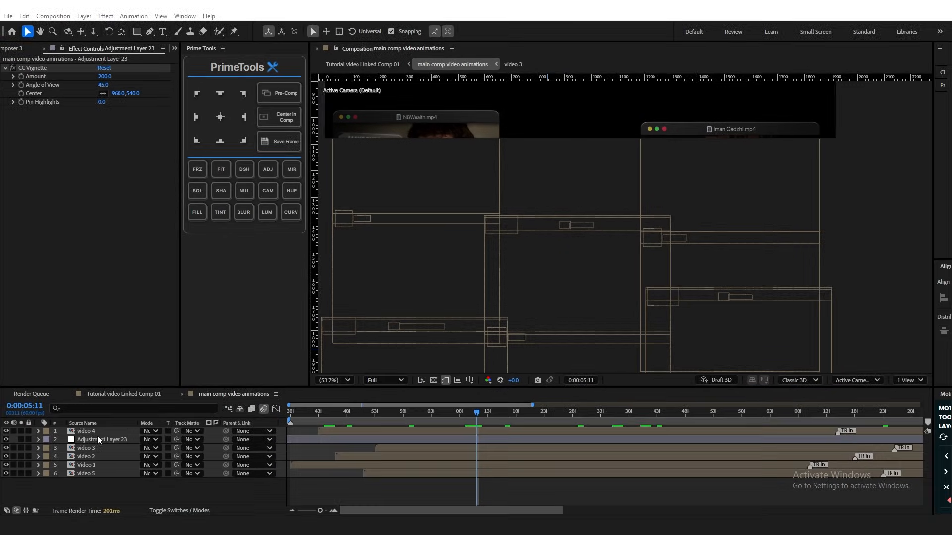
Step: Apply WiggleIT! to the video 4 layer with Posterize off, FPS 60, How fast P 3 and How much P 2
left_click(97, 432)
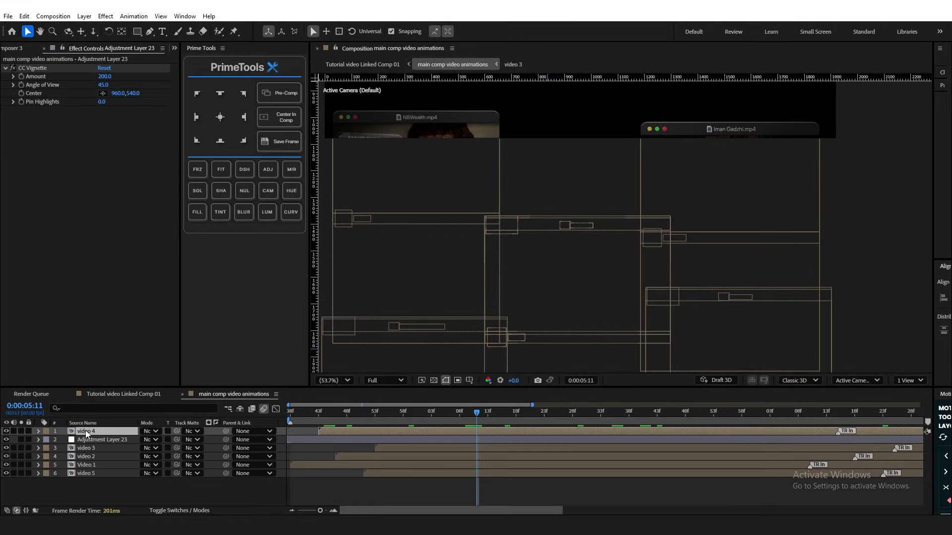
key("ctrl+space")
type("iggle")
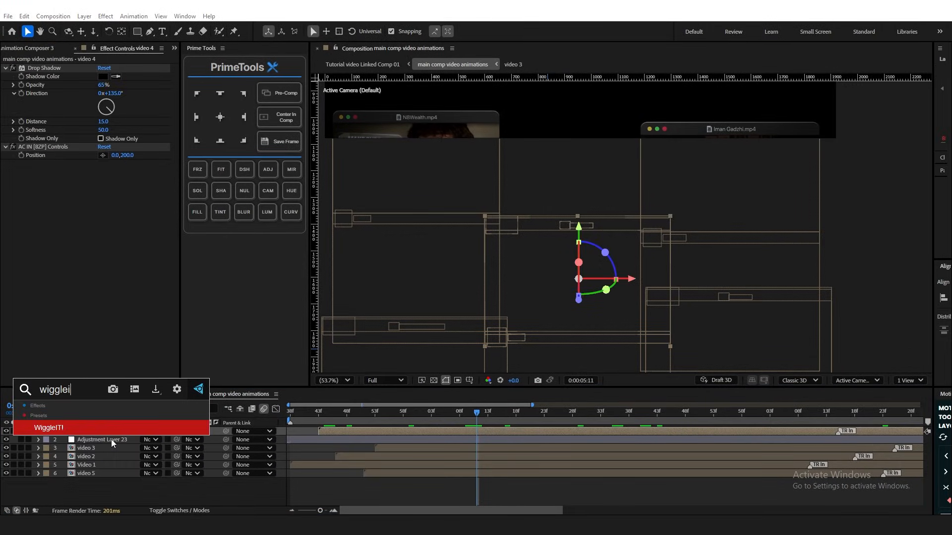
key("Return")
key("Return")
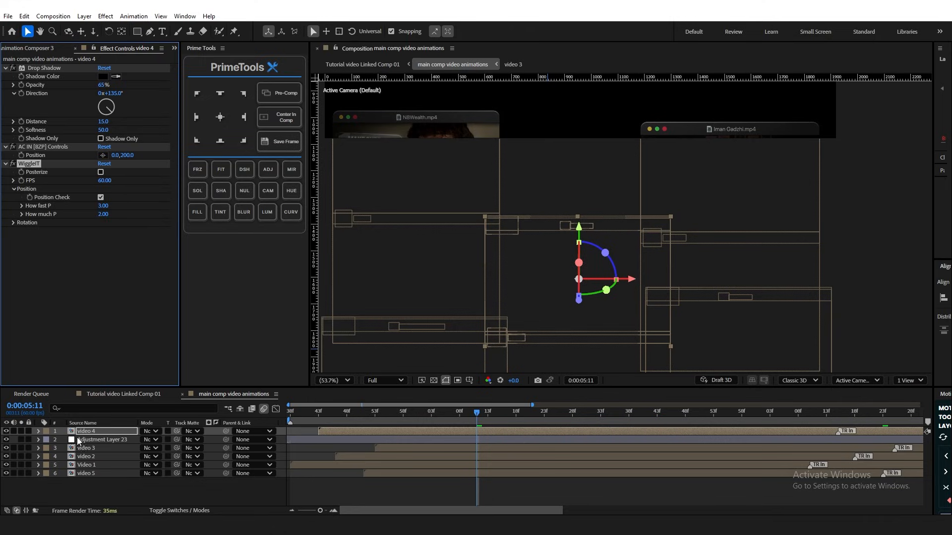
Step: Apply WiggleIT! to the video 3 layer with Posterize off and FPS 60
left_click(100, 448)
key("ctrl+space")
type("wiggle")
key("Return")
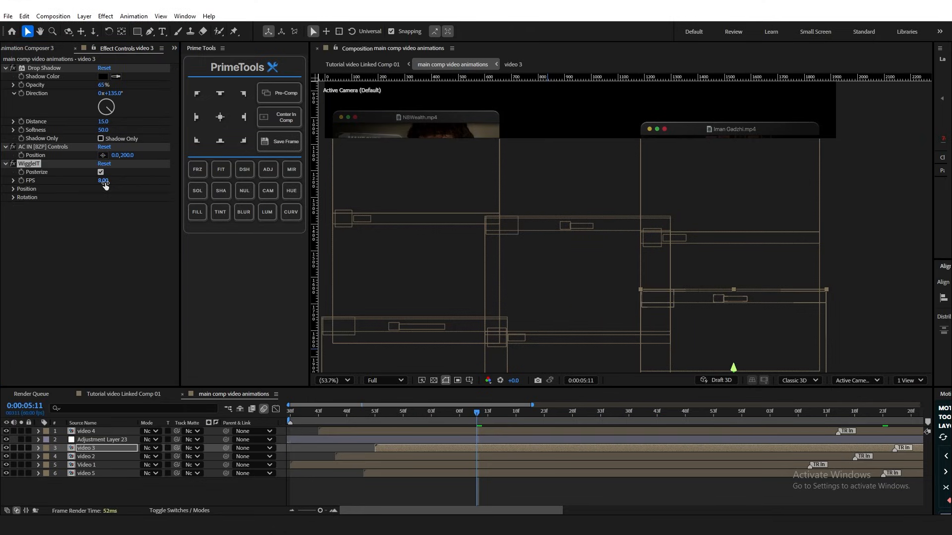
key("Return")
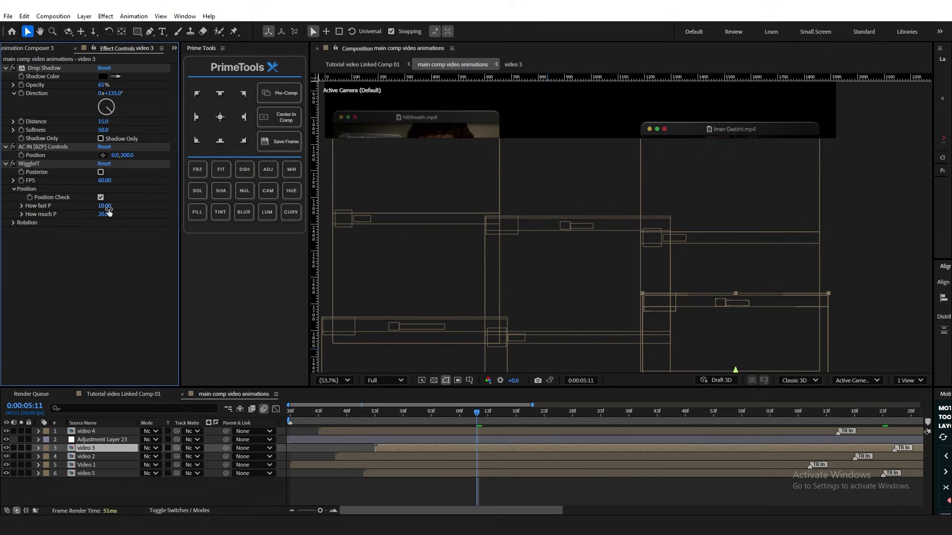
Step: Apply WiggleIT! to the video 2 layer with Posterize off, FPS 60 and How fast P 3
left_click(87, 465)
left_click(90, 456)
key("ctrl+space")
type("wigglei")
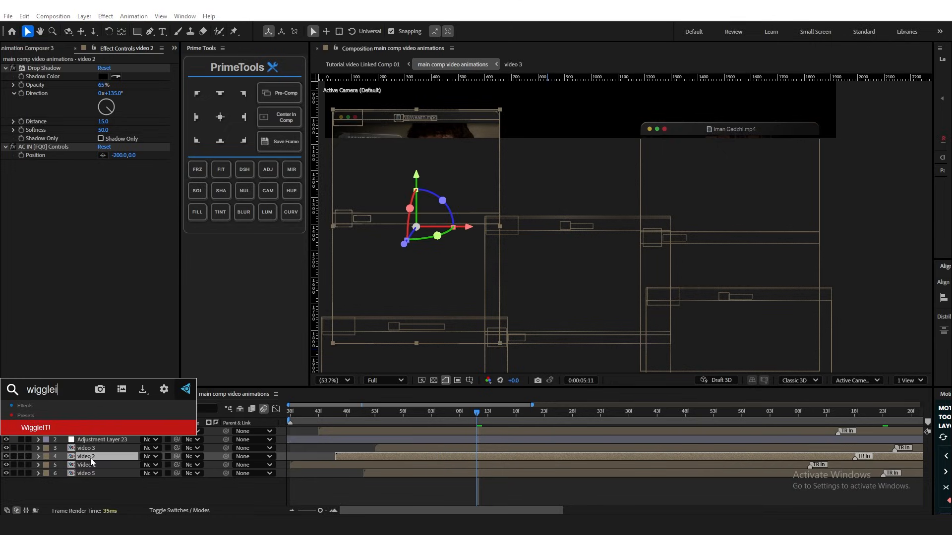
type("t")
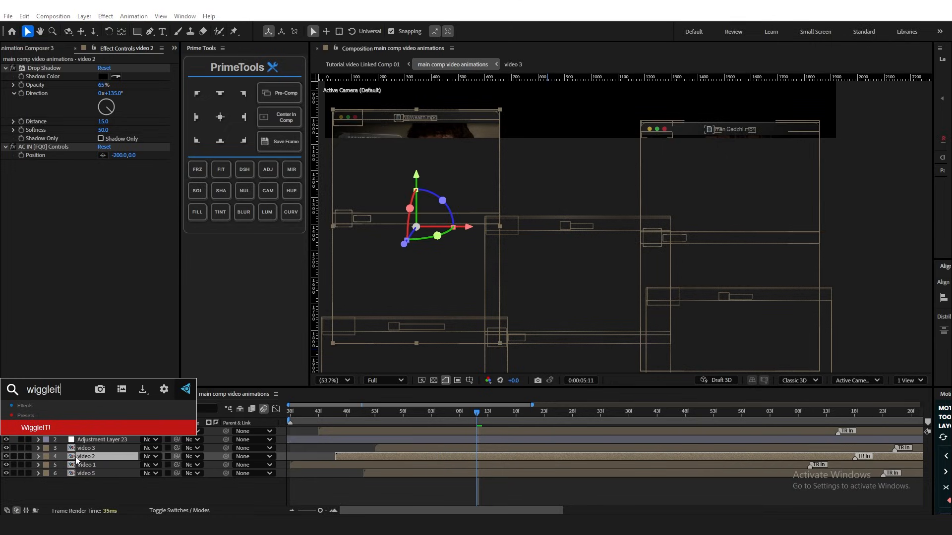
left_click(82, 433)
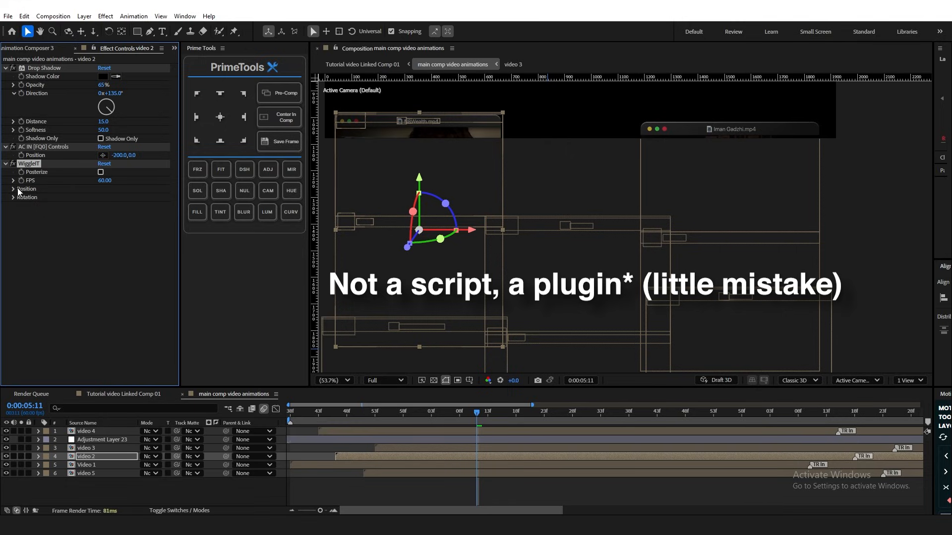
type("3")
key("Return")
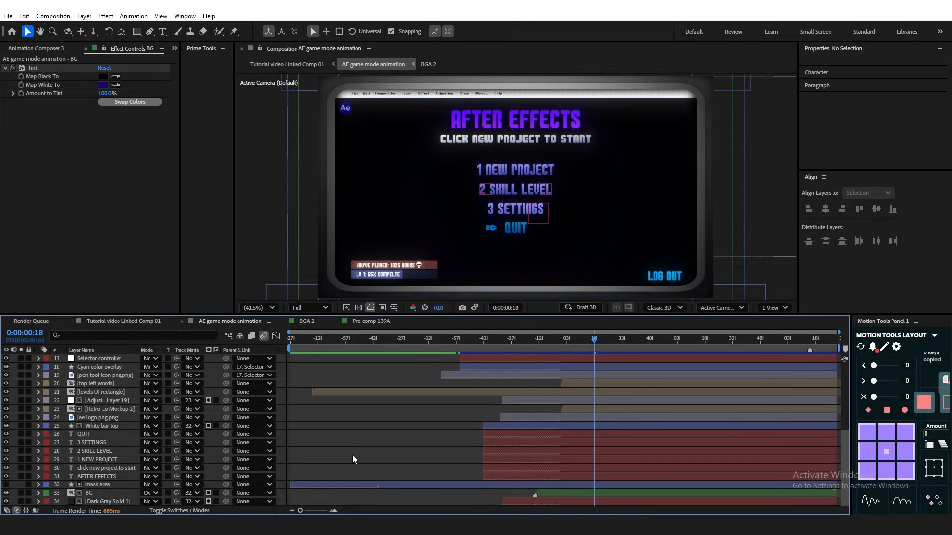
Step: Open the BG layer's precomposition, BGA 2, from the AE game mode animation composition
left_click_drag(331, 316, 337, 279)
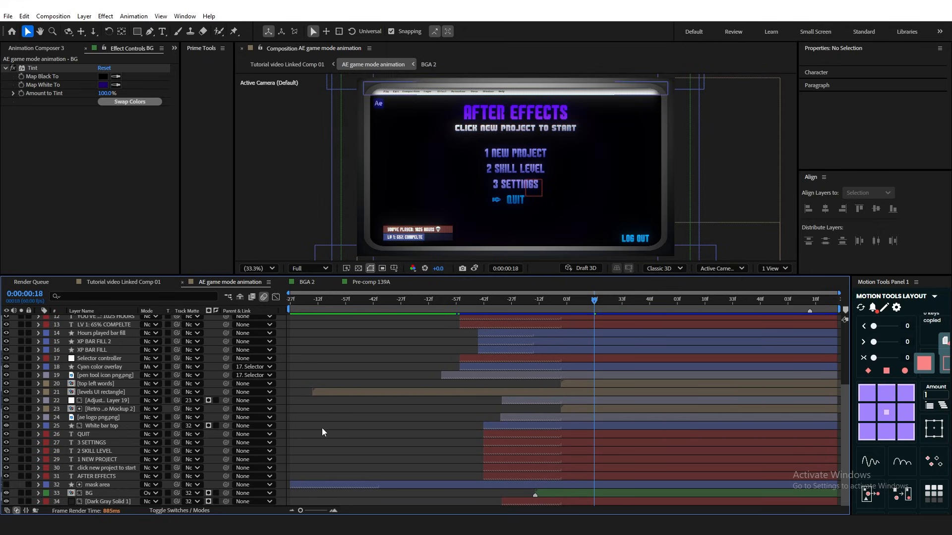
left_click(100, 494)
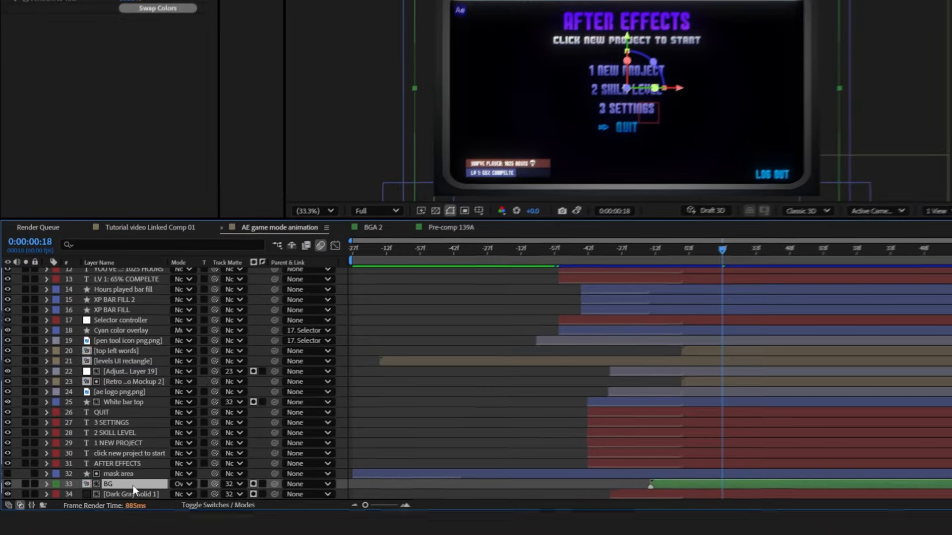
double_click(110, 494)
left_click(294, 340)
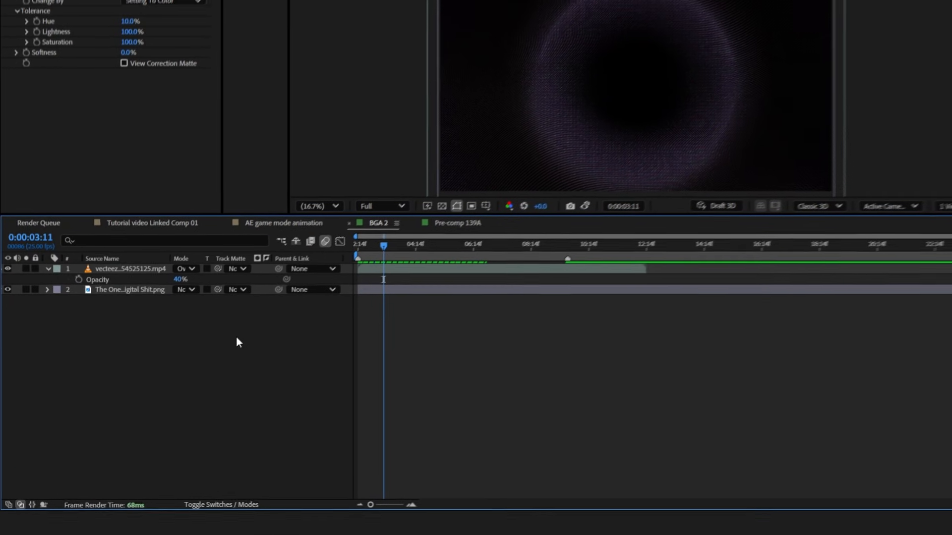
Step: Examine the dotted circle video with the background PNG hidden, return to the composition start, and show the PNG again
left_click(142, 255)
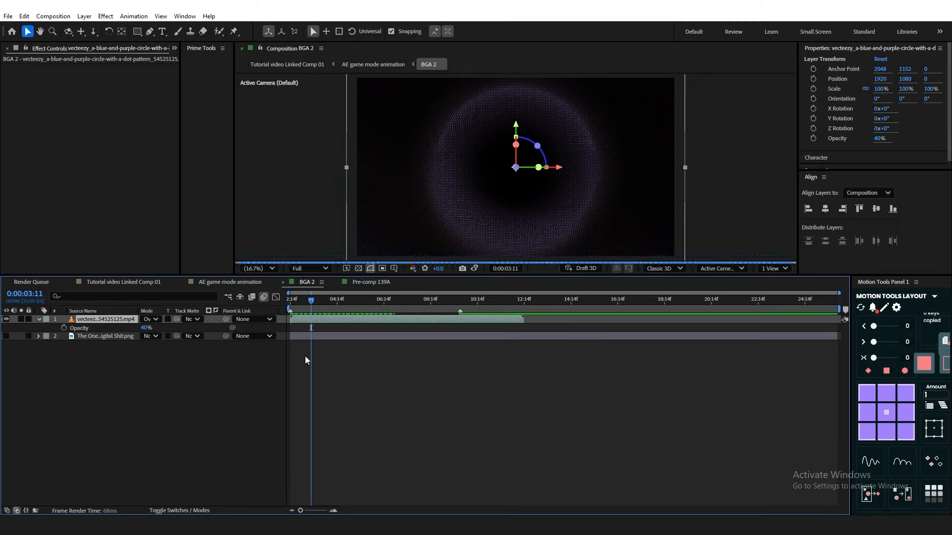
left_click_drag(306, 304, 289, 313)
left_click(7, 336)
left_click(331, 385)
Step: Select the background PNG layer and scrub through BGA 2 to examine the combined texture, ending at 0:00:02:14
left_click(307, 335)
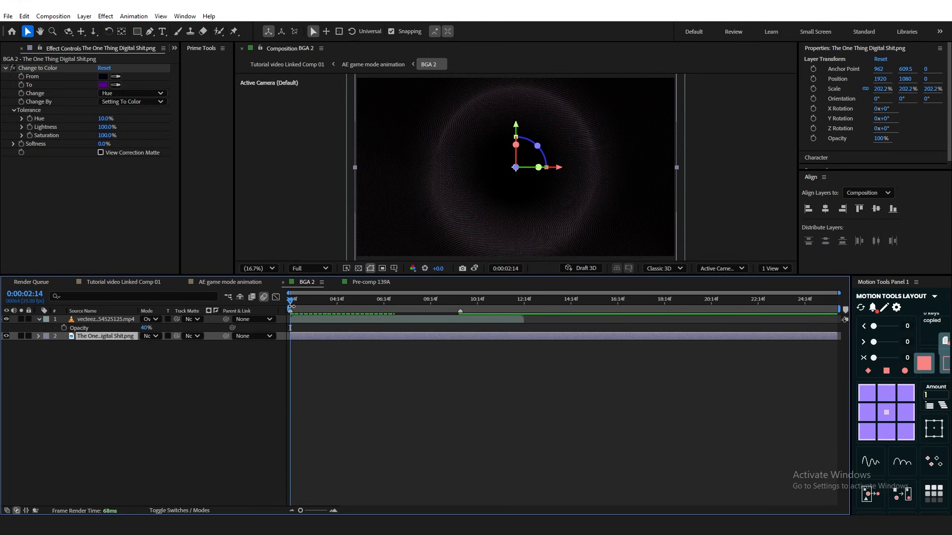
left_click_drag(291, 301, 339, 307)
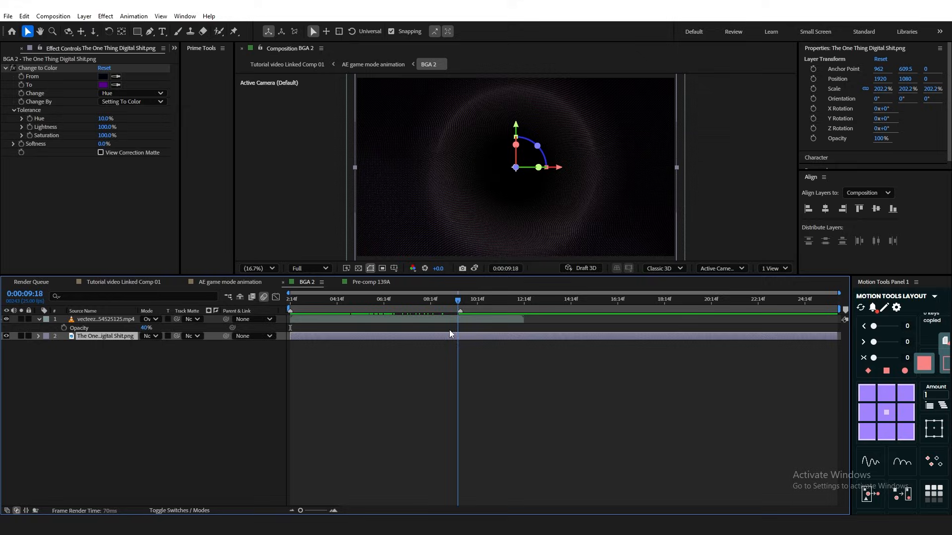
left_click_drag(449, 330, 255, 334)
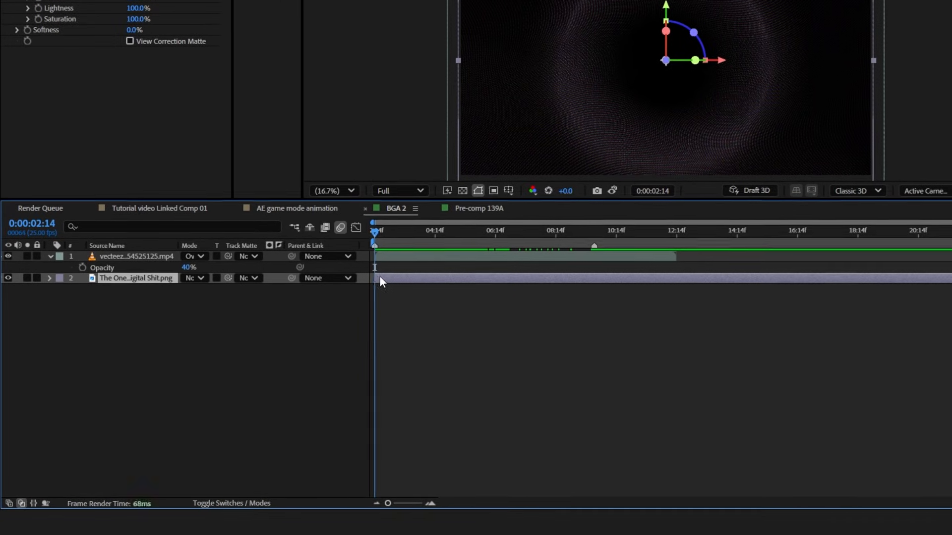
Step: Check the dotted circle video layer's blending mode and keep it at Overlay
mouse_move(380, 277)
left_mouse_down()
mouse_move(417, 275)
mouse_move(374, 273)
left_mouse_up()
left_click(183, 255)
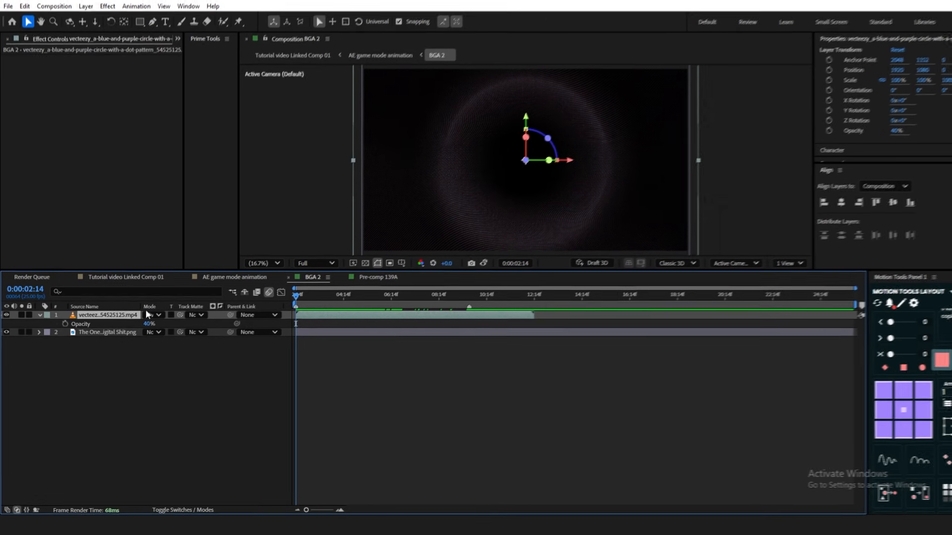
left_click(148, 314)
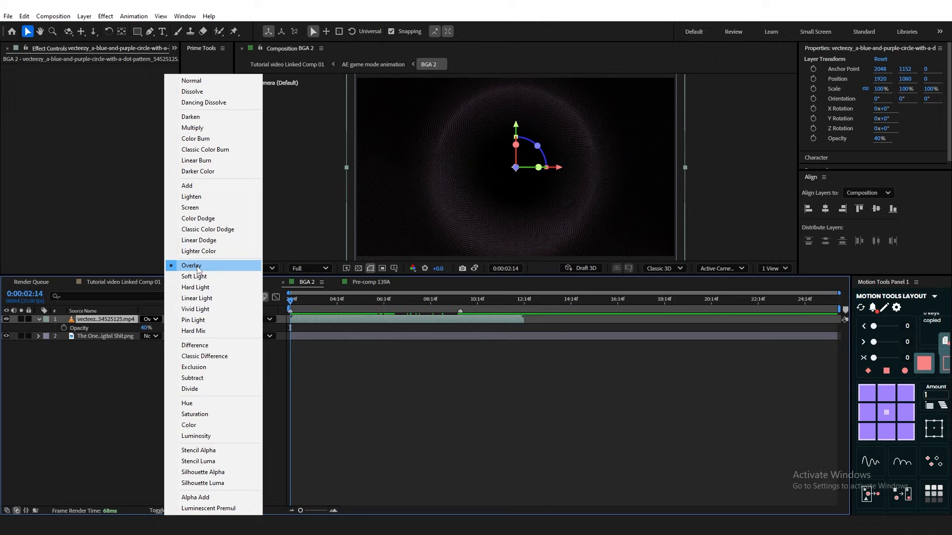
left_click(198, 268)
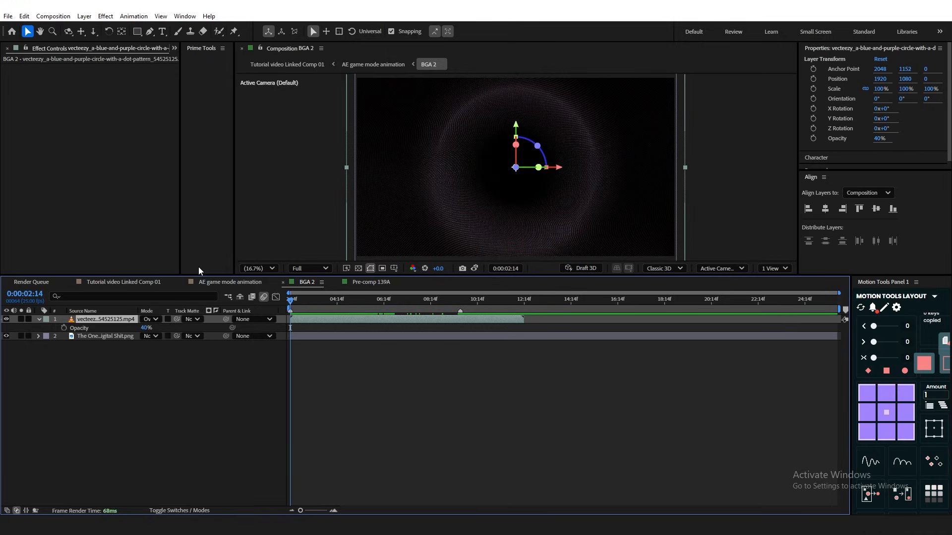
left_click(124, 346)
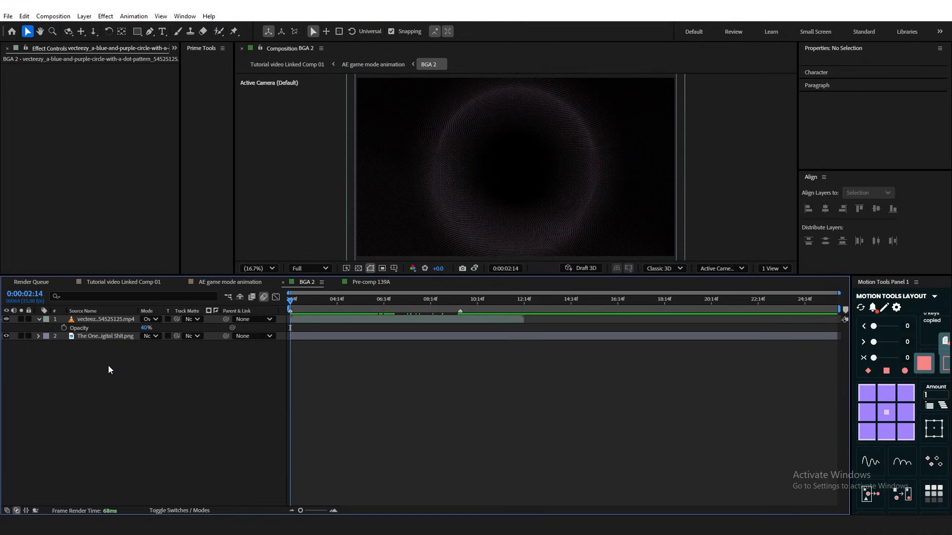
Step: Open the background PNG's Change to Color target colour and accept the purple hex value 530088
left_click(99, 337)
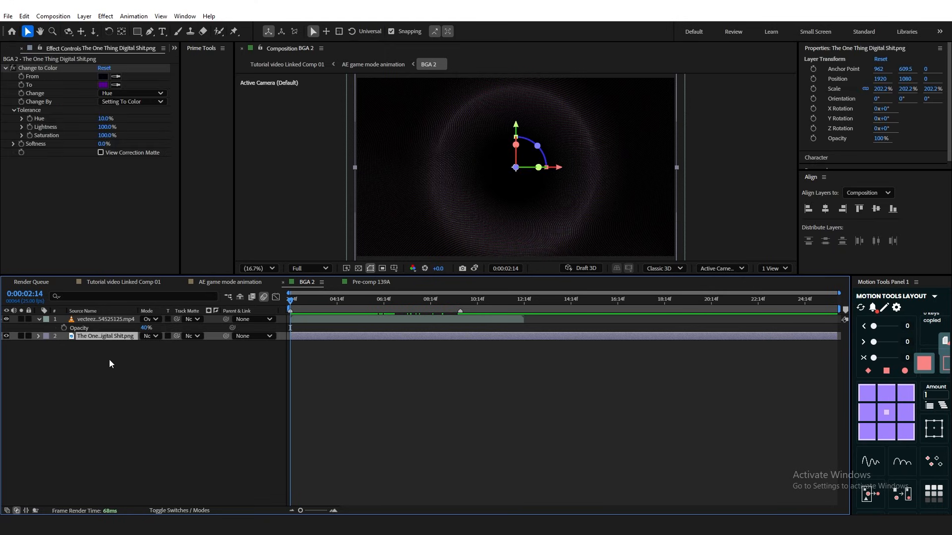
left_click(103, 85)
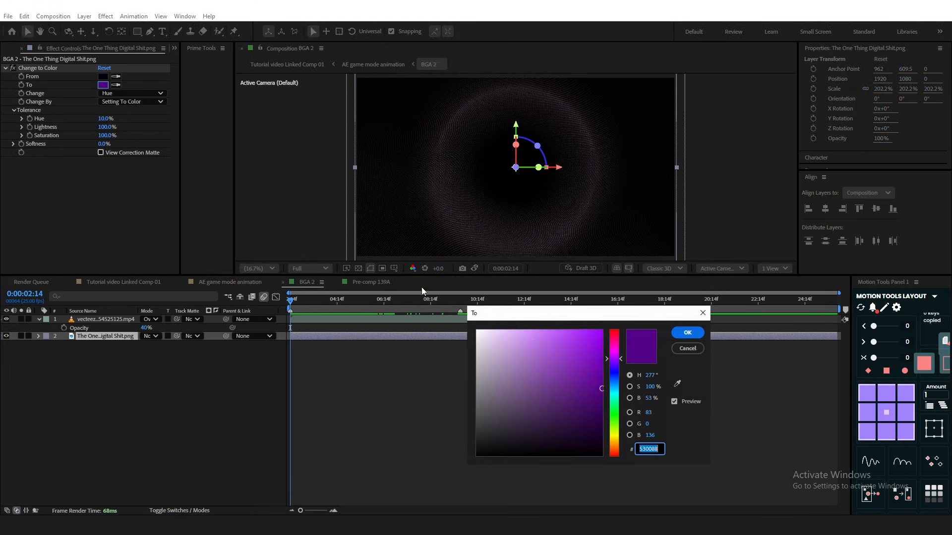
left_click(688, 457)
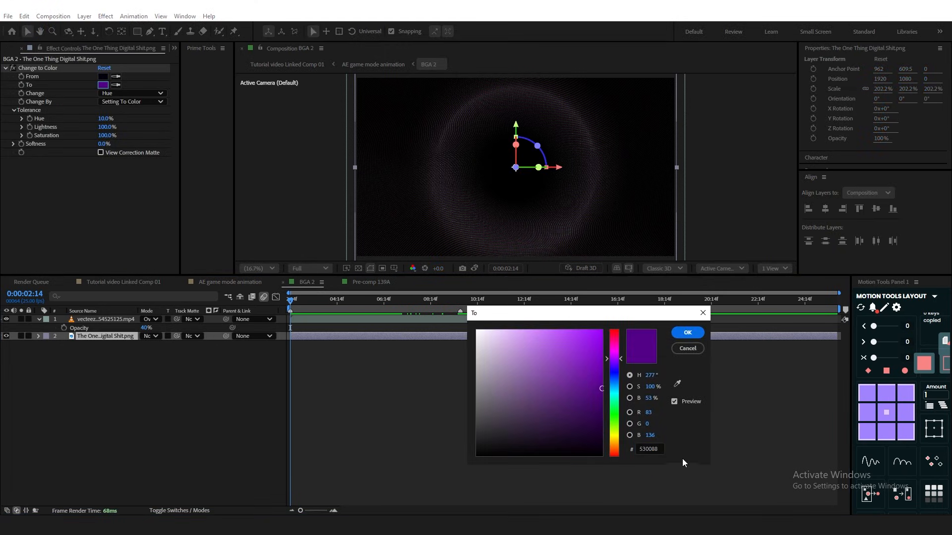
left_click(687, 333)
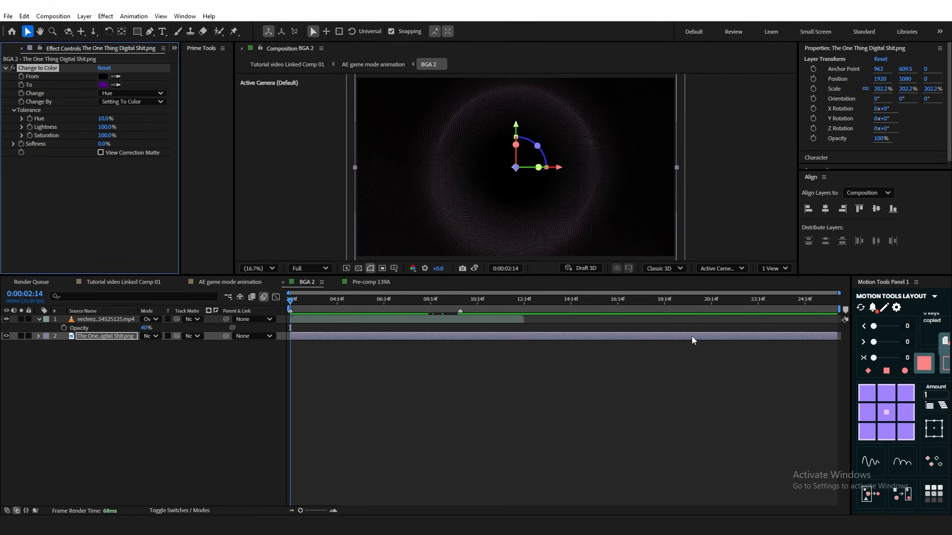
Step: Preview the BGA 2 composition to examine how the combined background texture moves
left_click(378, 372)
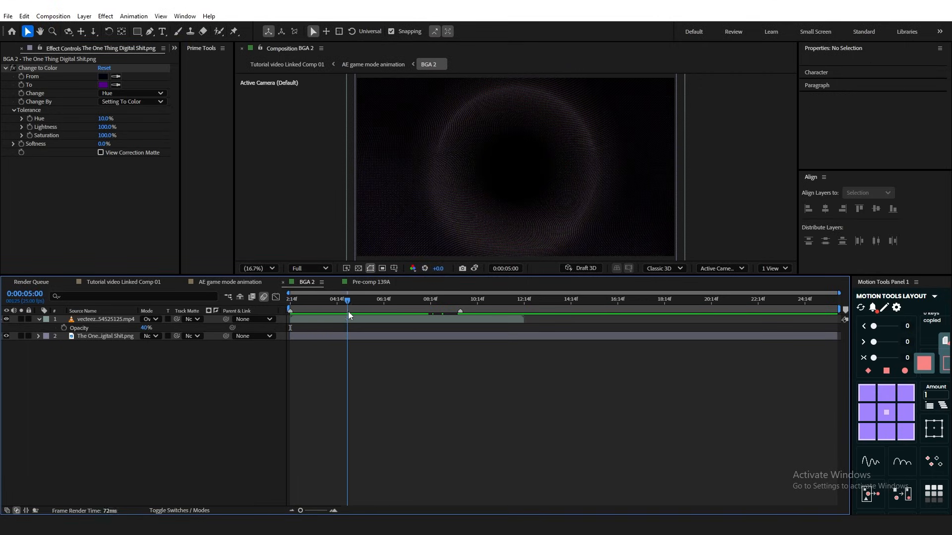
key("space")
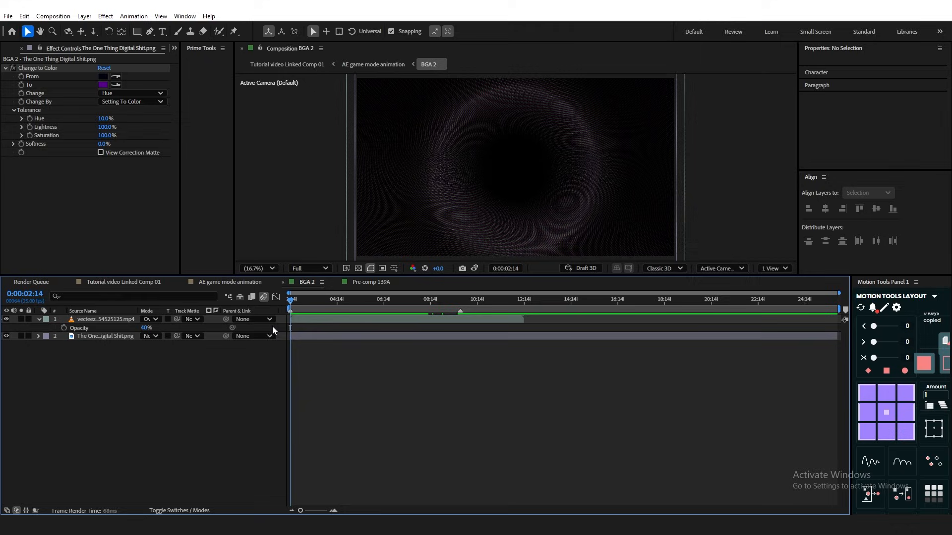
key("space")
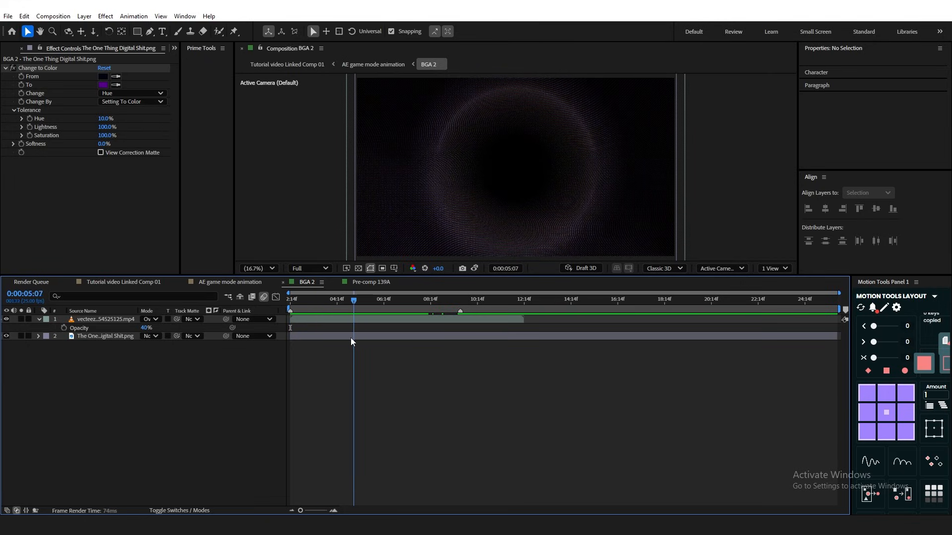
Step: Return to the AE game mode animation composition and select the BG layer
left_click(245, 282)
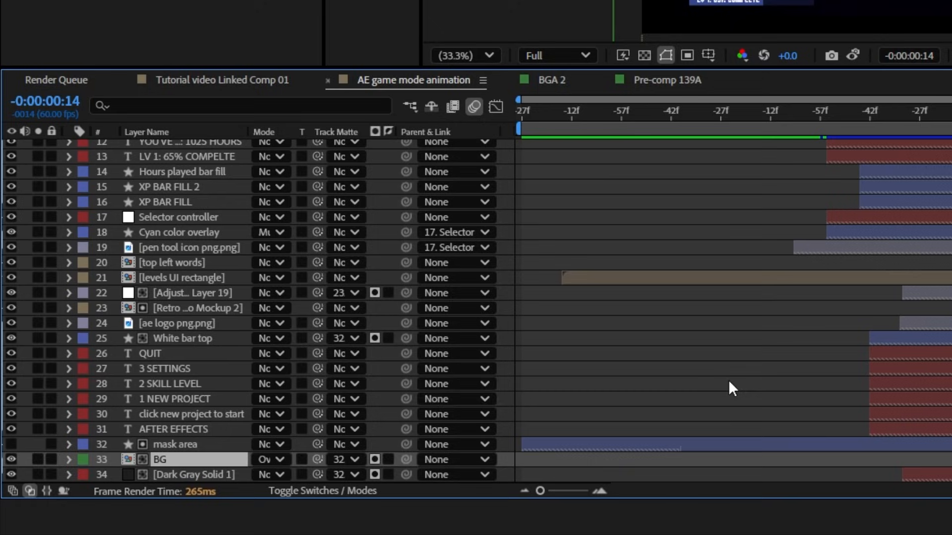
left_click(728, 380)
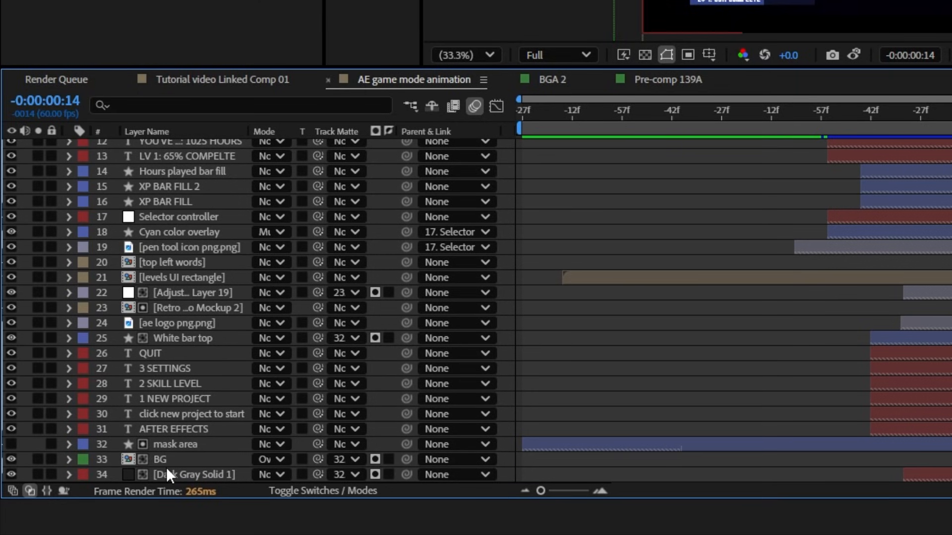
left_click(162, 459)
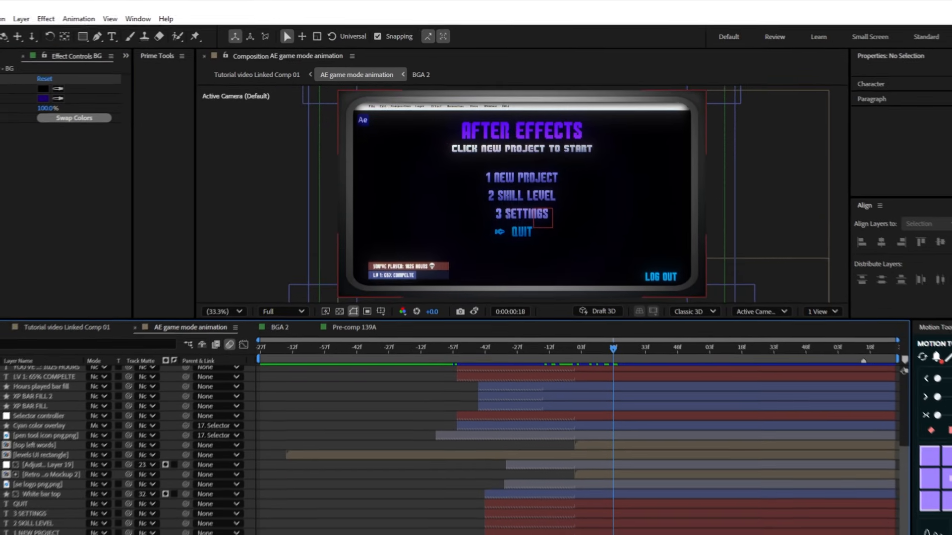
Step: Reveal the Opacity of the Dark Gray Solid 1 layer and toggle the BG layer's visibility
left_click(94, 523)
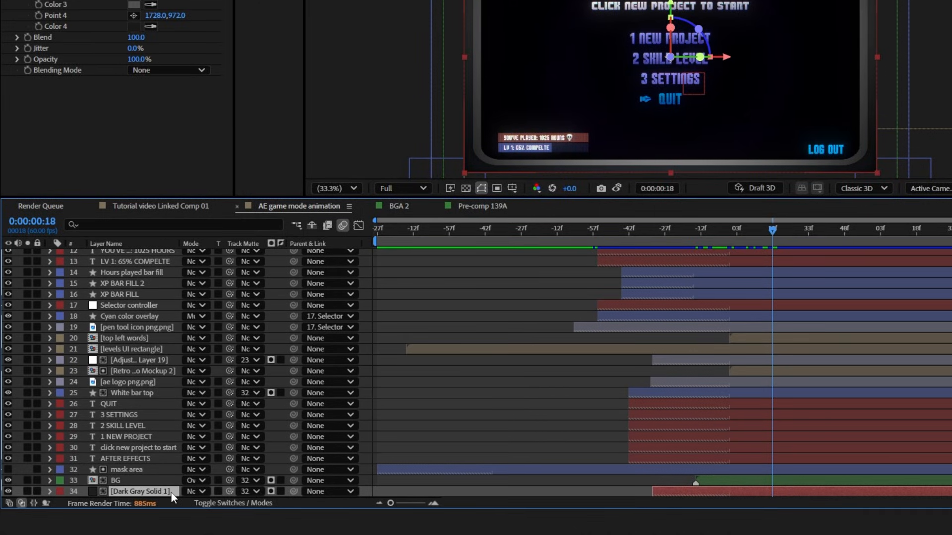
key("t")
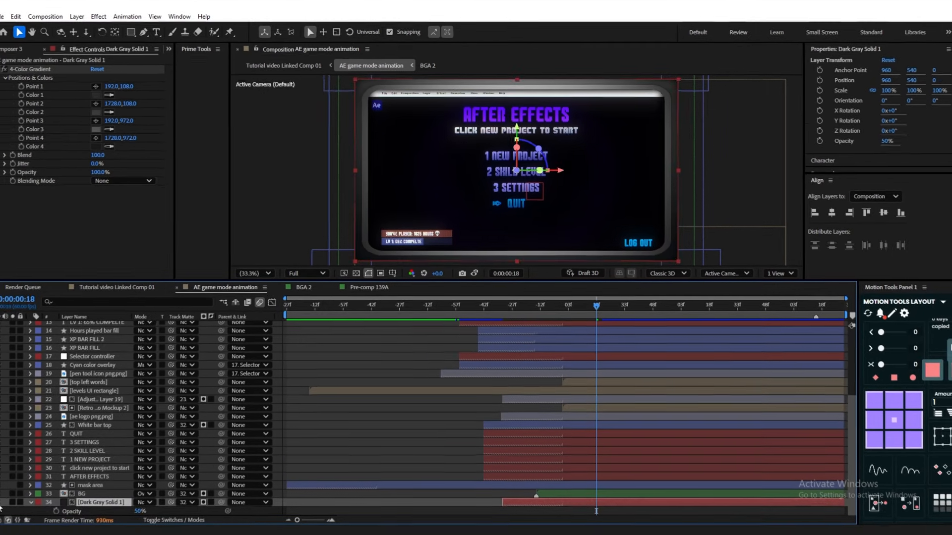
left_click(6, 494)
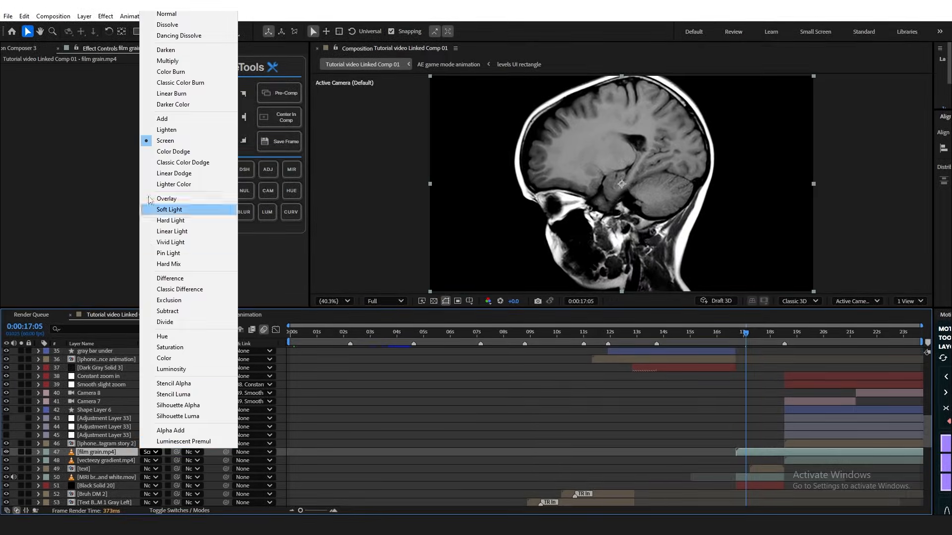
Step: Keep the film grain.mp4 layer's blending mode at Screen, reveal its Opacity and scrub back over the brain scan clip
key("Escape")
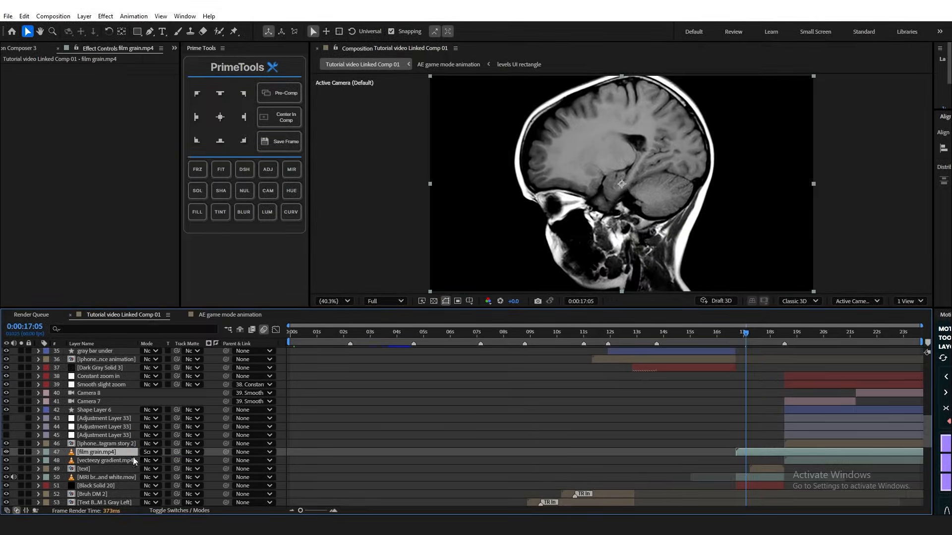
key("t")
left_click_drag(757, 335, 742, 337)
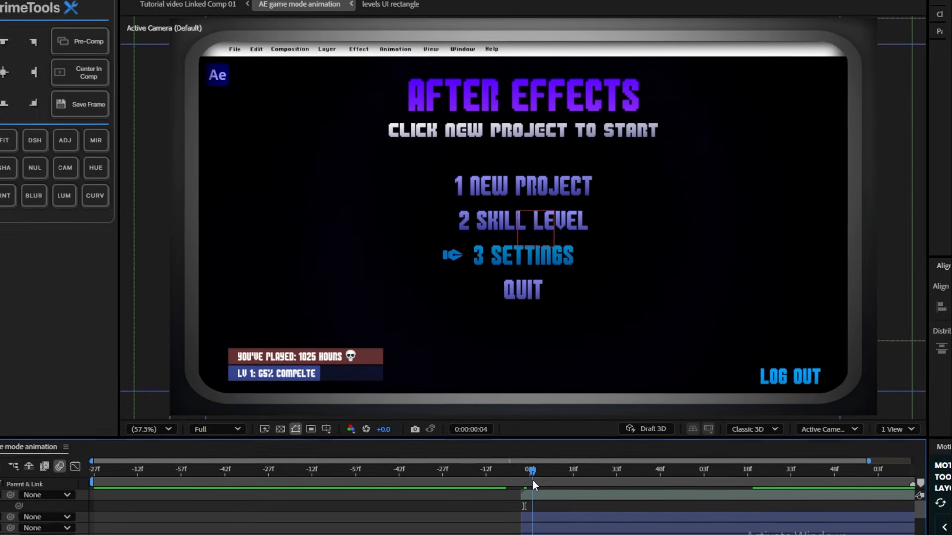
Step: Show the timeline's blending mode column and reveal the Opacity of the Snow Overlay.mp4 layer
left_click(436, 510)
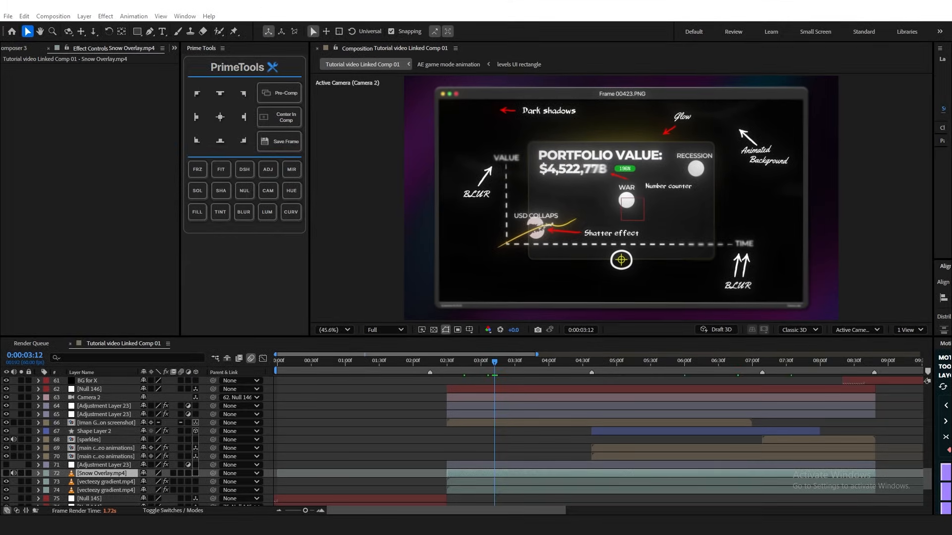
left_click(199, 510)
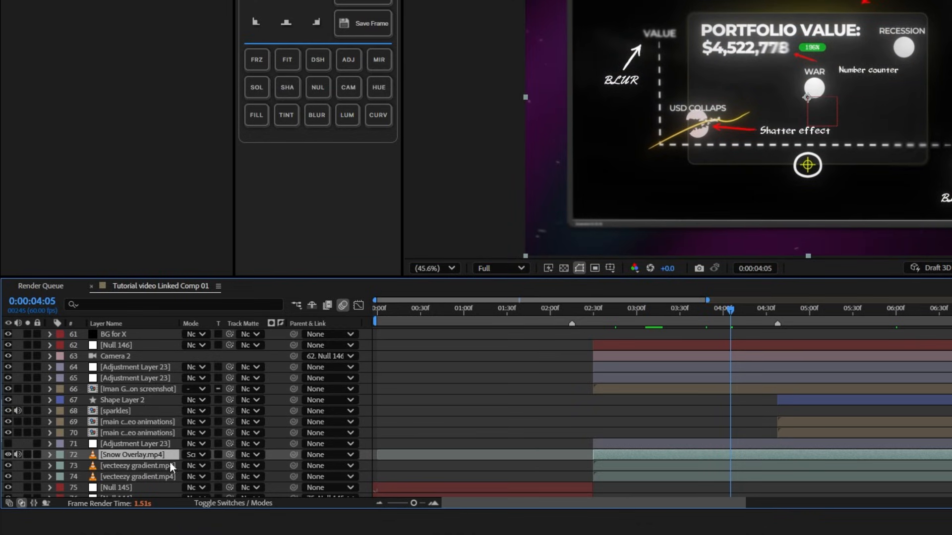
key("t")
Step: Browse the installed font list and look over the web page of the Chirp Font Family
scroll(247, 446, "down", 3)
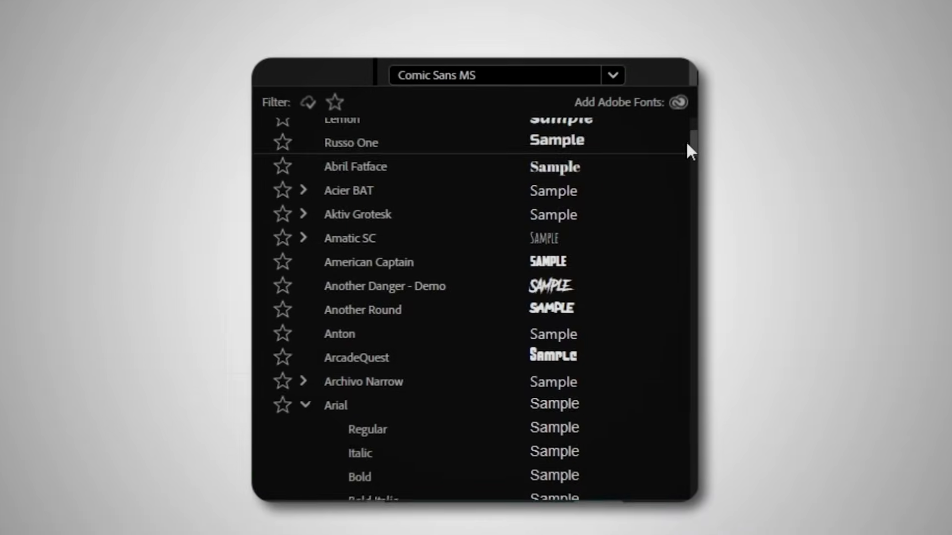
left_click_drag(687, 144, 677, 182)
scroll(605, 227, "down", 4)
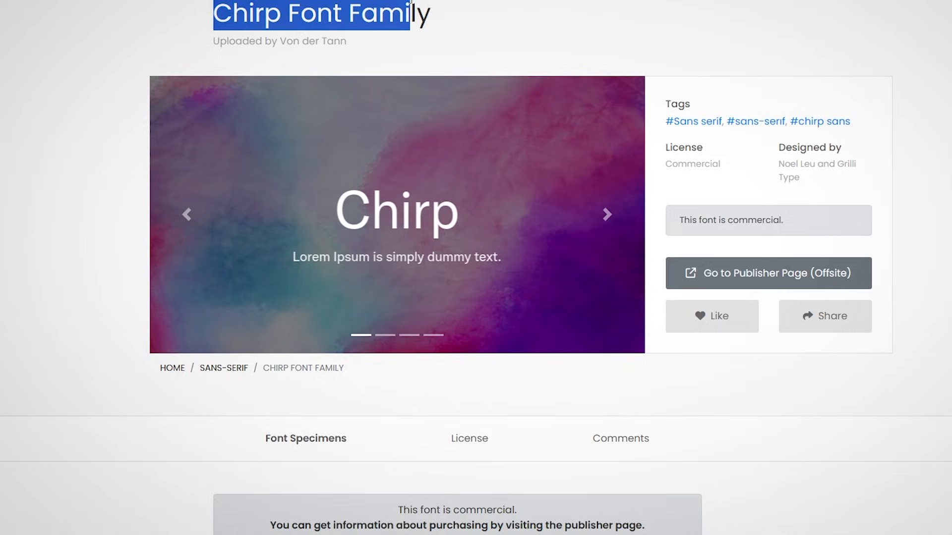
scroll(563, 38, "down", 5)
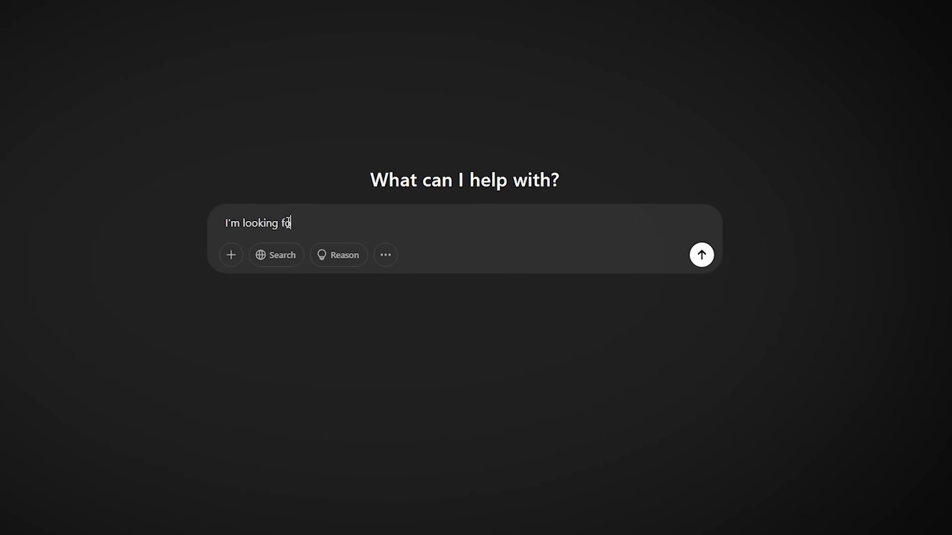
Step: Ask the AI chat for the closest, cleanest possible font to CHIRP, Twitter's non-free font, and highlight the SF Pro suggestion
type("t free so I want you to give me the closest cleanest possible font to CHIRP.")
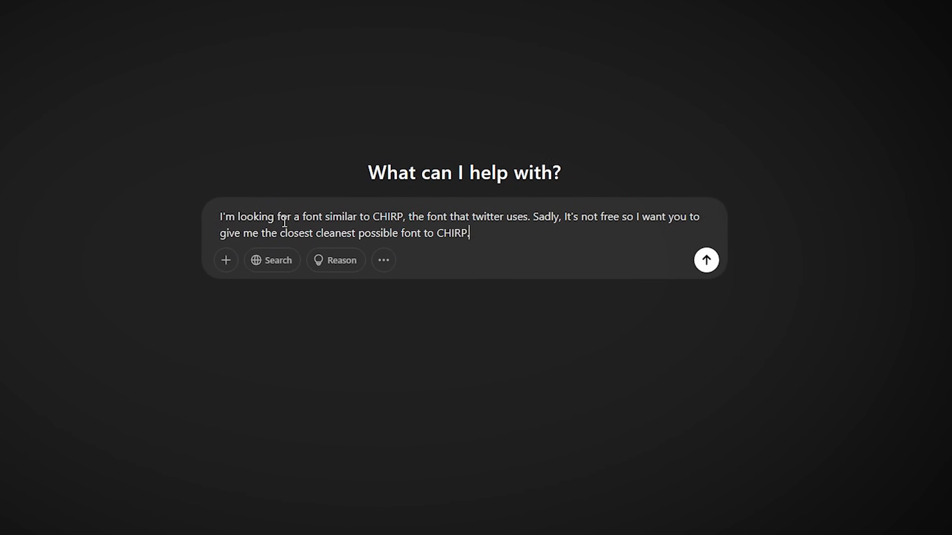
key("Return")
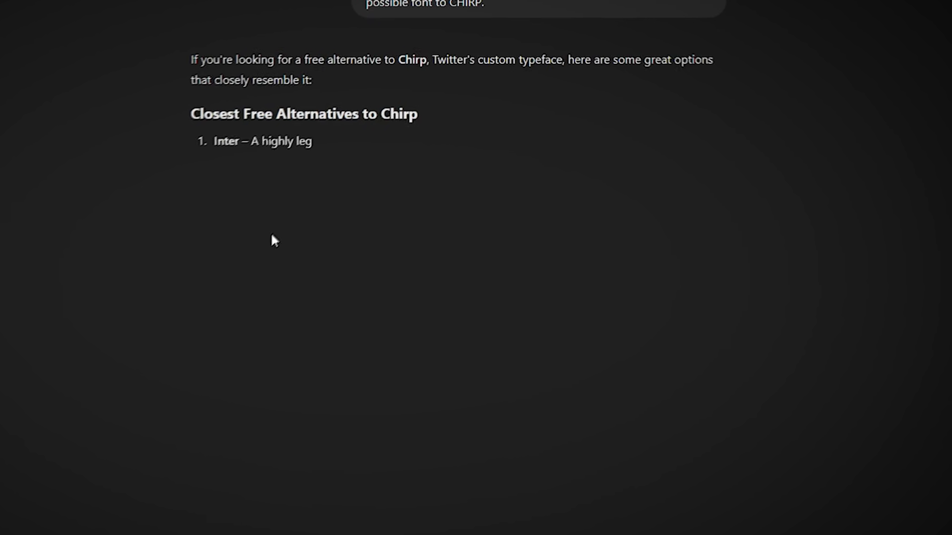
triple_click(169, 171)
left_click_drag(152, 269, 563, 269)
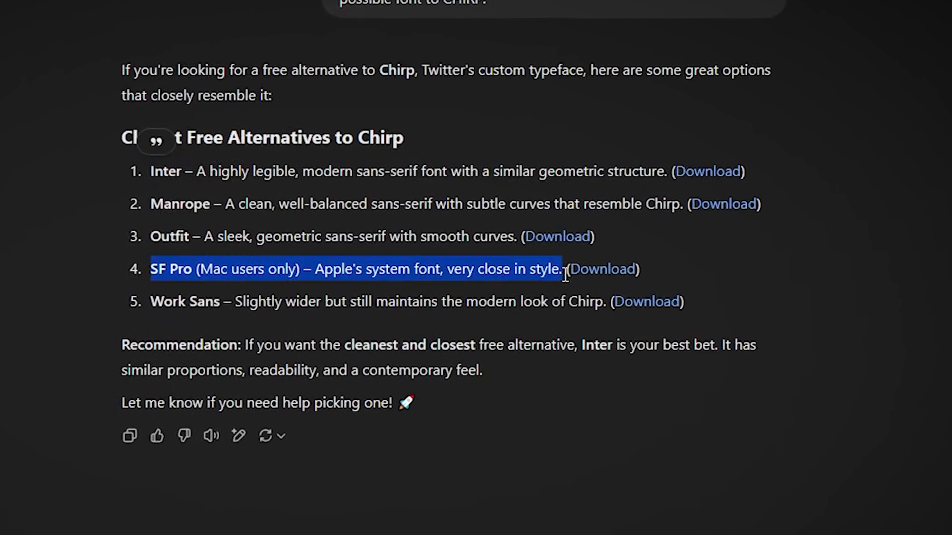
left_click(372, 233)
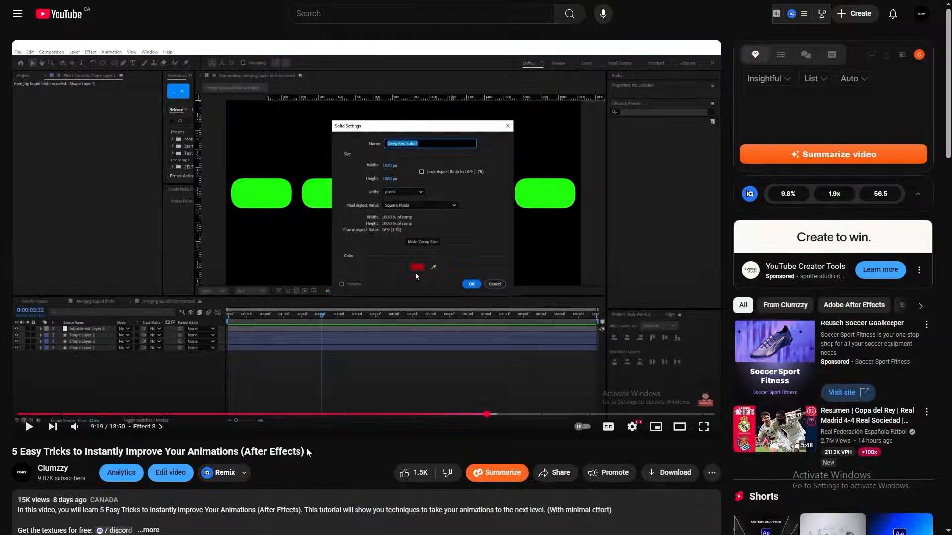
Step: Inspect the title text of the YouTube video on 5 Easy Tricks in the developer tools and activate the element picker
left_click_drag(303, 451, 24, 450)
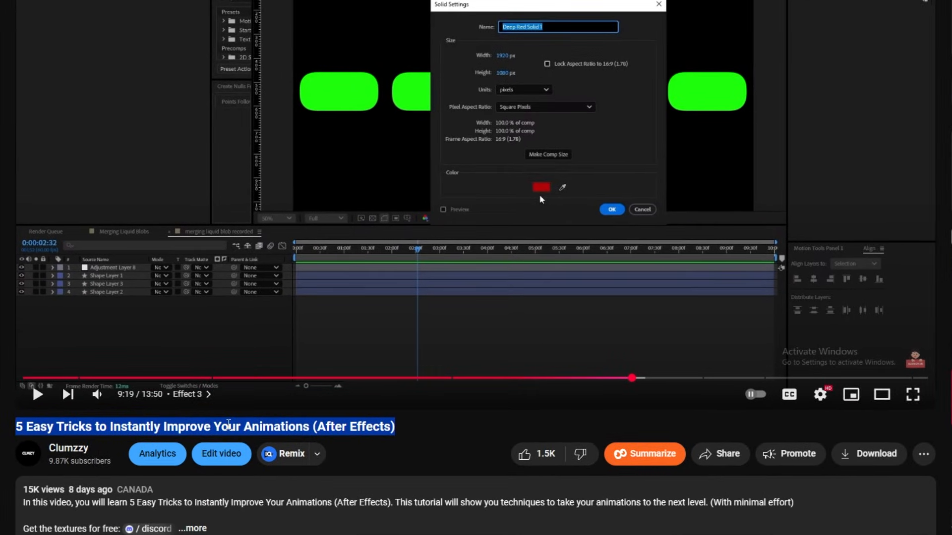
right_click(223, 429)
left_click(254, 410)
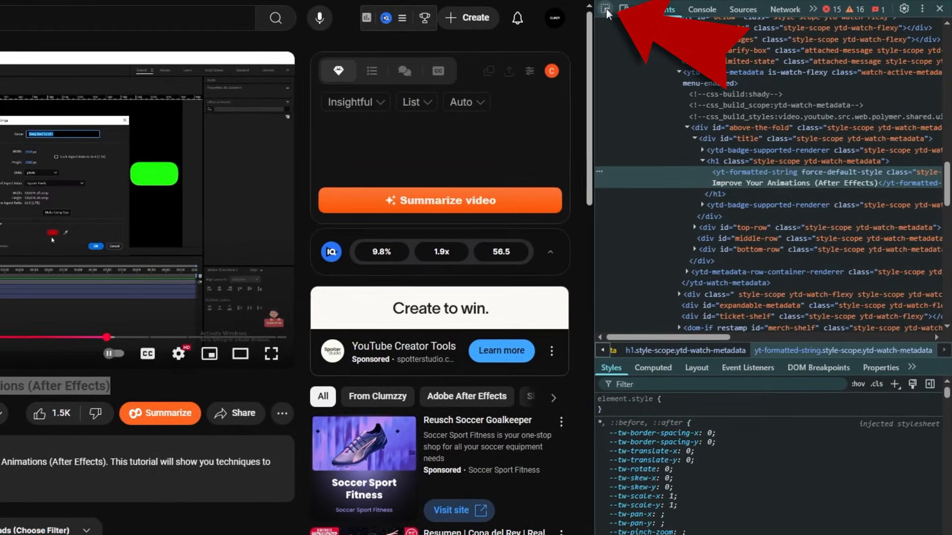
left_click(605, 8)
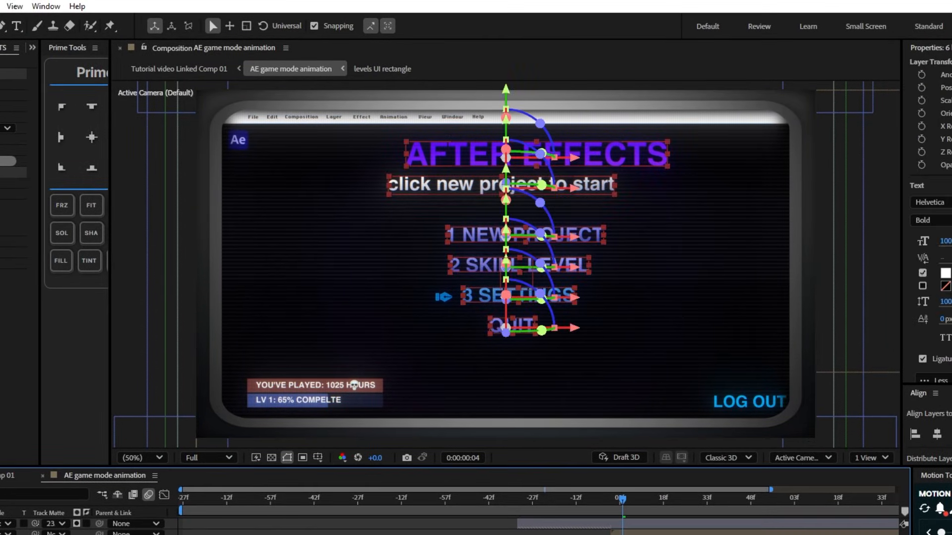
Step: Set the font of the six selected menu text layers, from QUIT to AFTER EFFECTS, to gg sans SemiBold
left_click(932, 203)
type("gg")
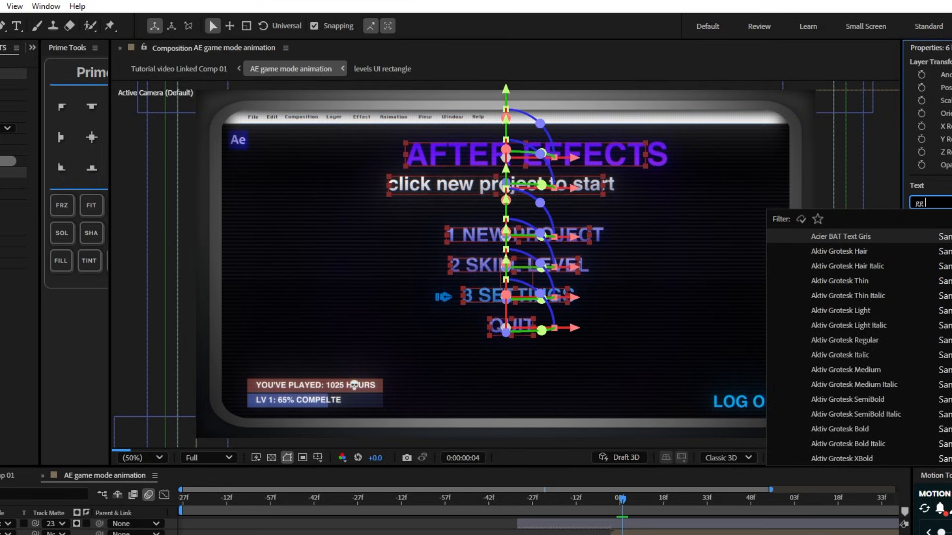
type(" sans")
left_click(868, 252)
left_click(466, 525)
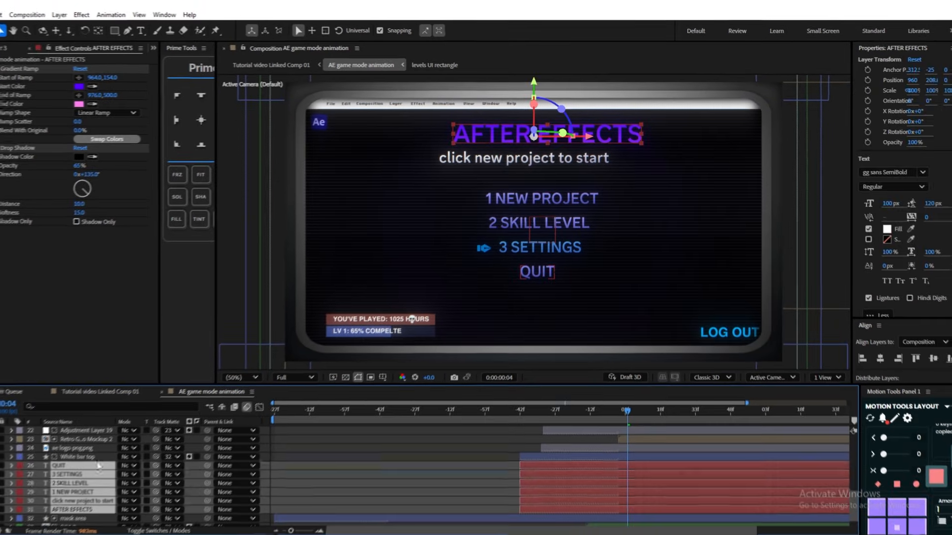
left_click(913, 164)
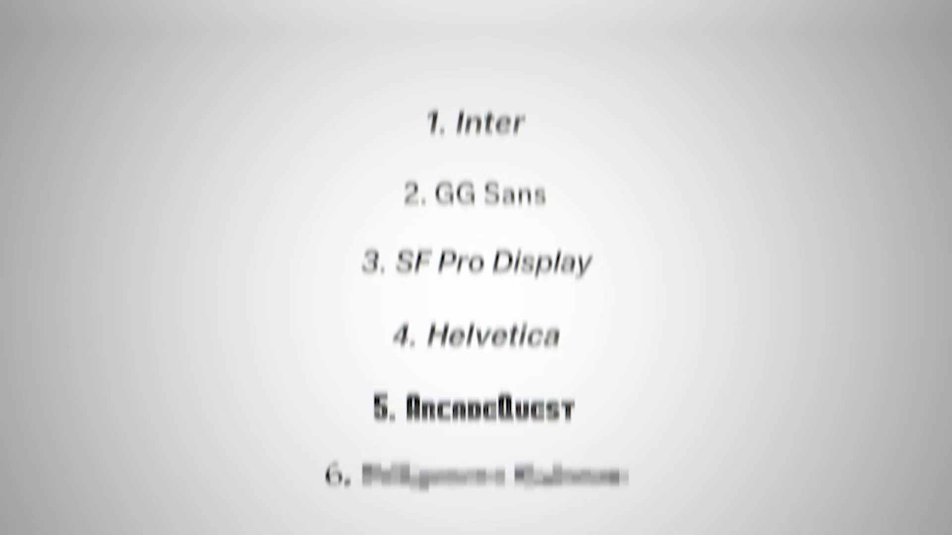